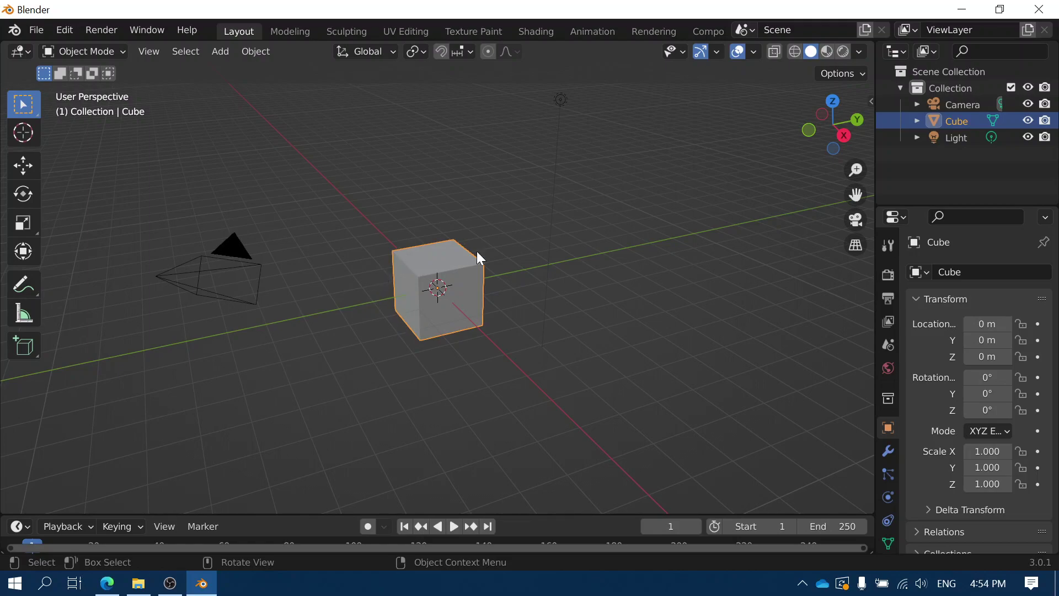
- Delete the default cube and add a mesh circle at the world origin
key("x")
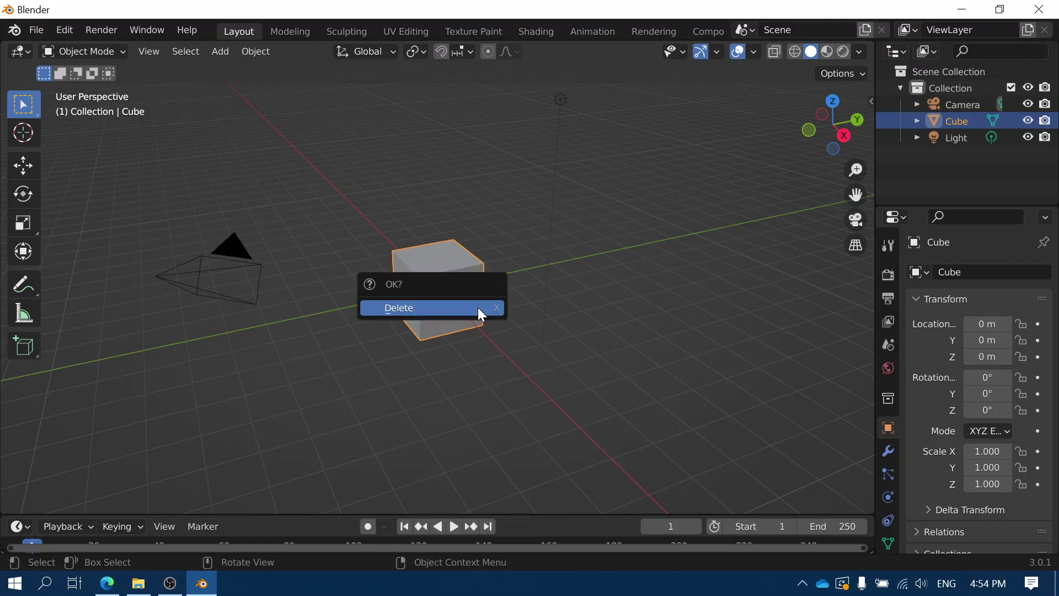
left_click(399, 311)
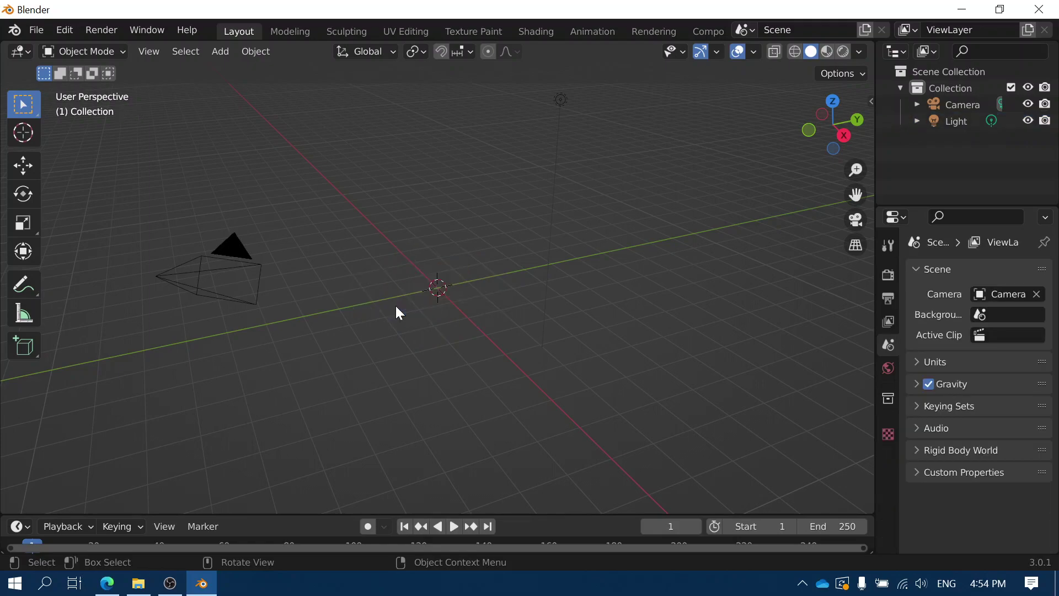
middle_click_drag(475, 343, 425, 371)
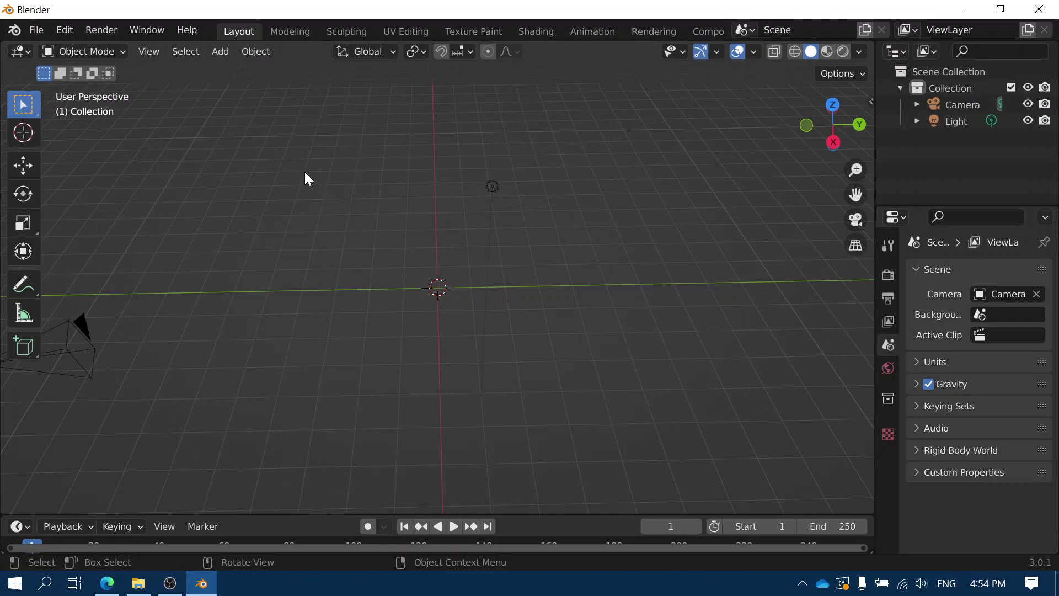
left_click(224, 48)
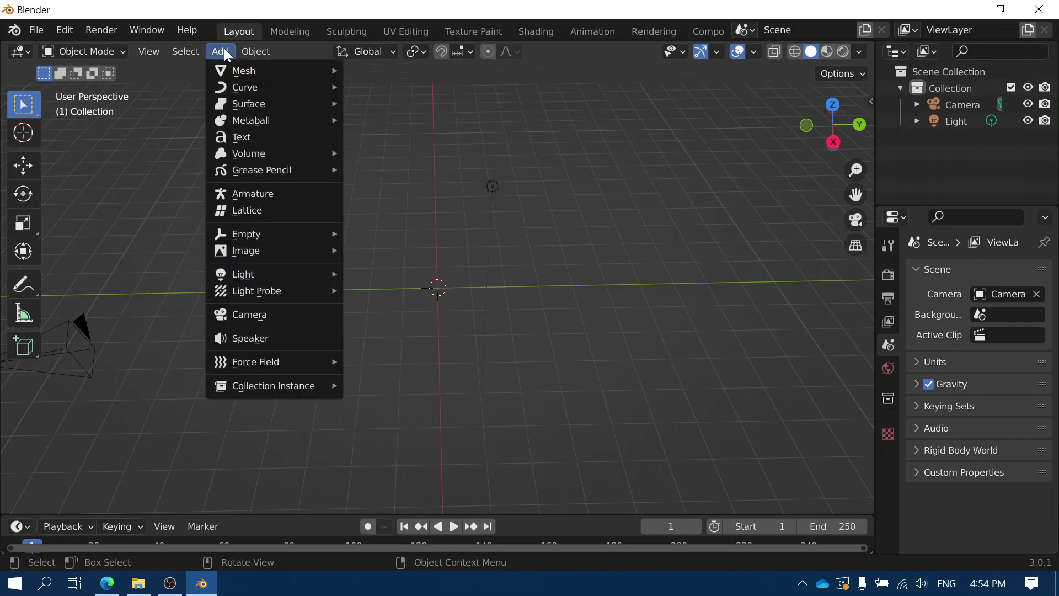
mouse_move(241, 72)
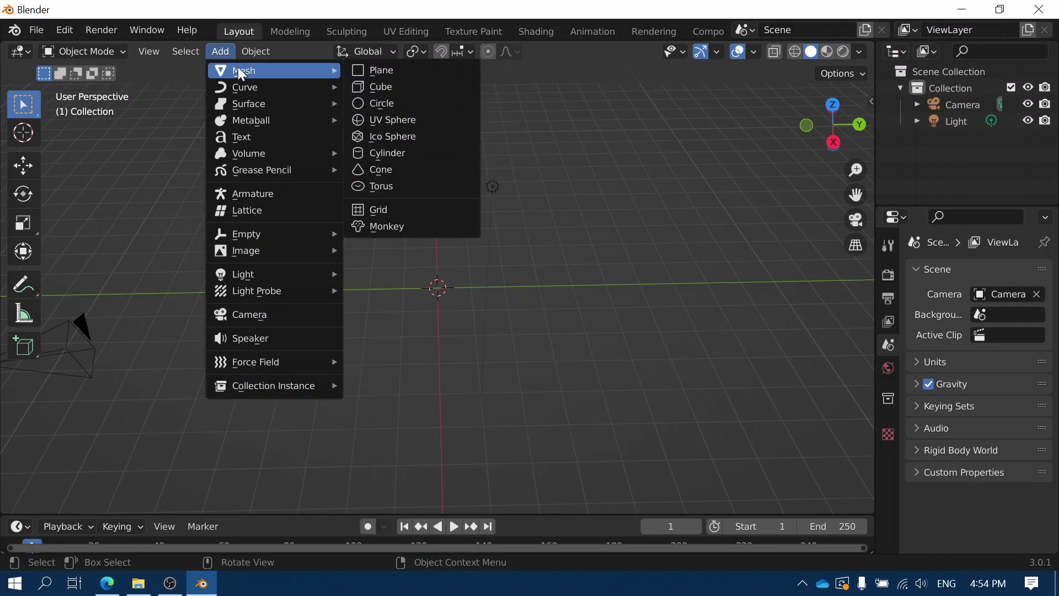
left_click(393, 104)
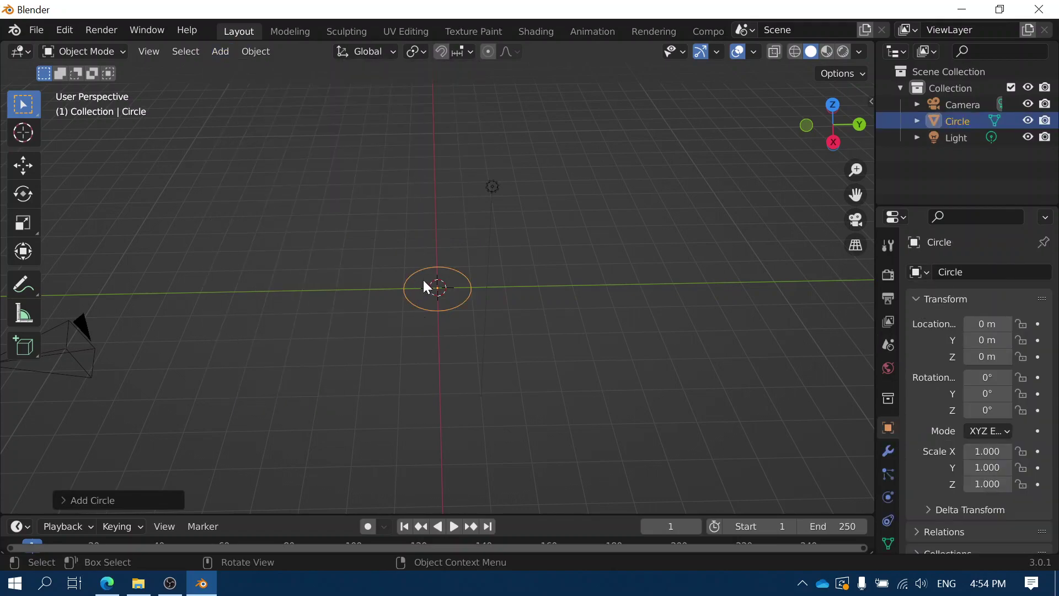
- Switch the new circle from Object Mode to Edit Mode
middle_click_drag(470, 344, 461, 318)
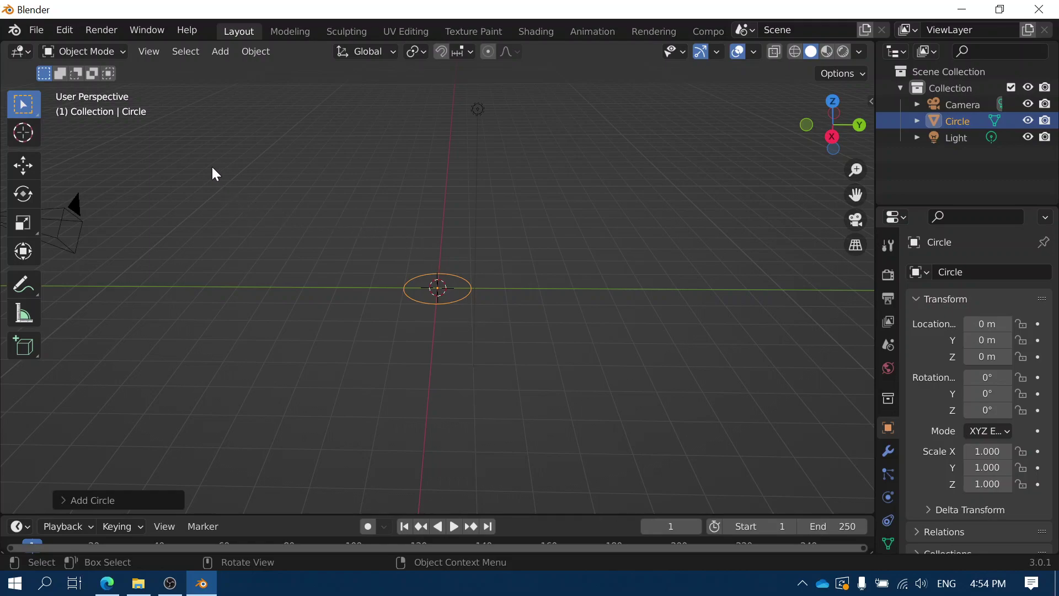
left_click(98, 51)
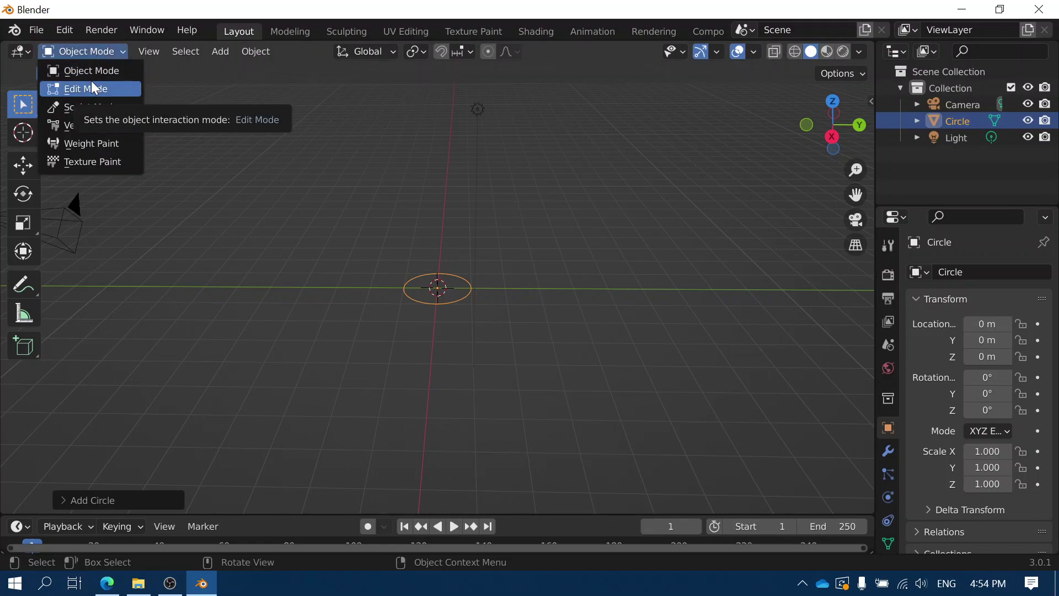
left_click(90, 51)
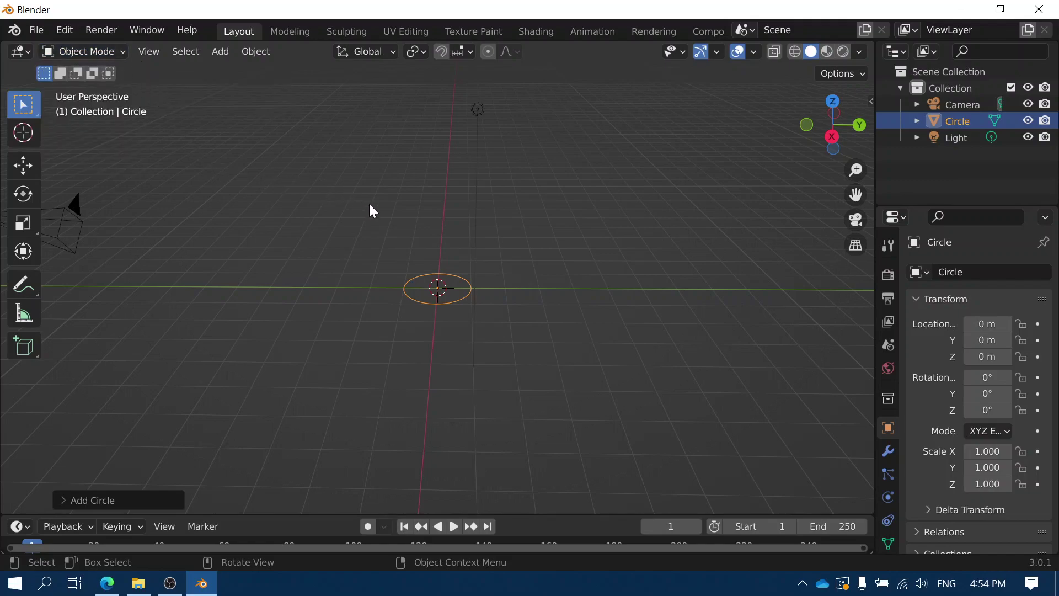
key("Tab")
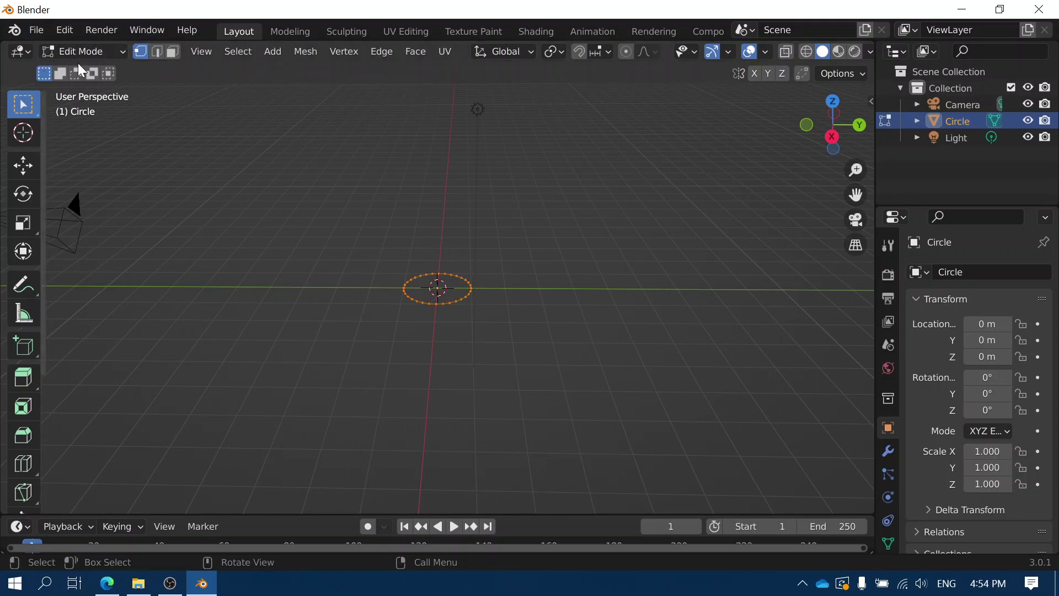
scroll(475, 339, "up", 5)
scroll(478, 344, "up", 3)
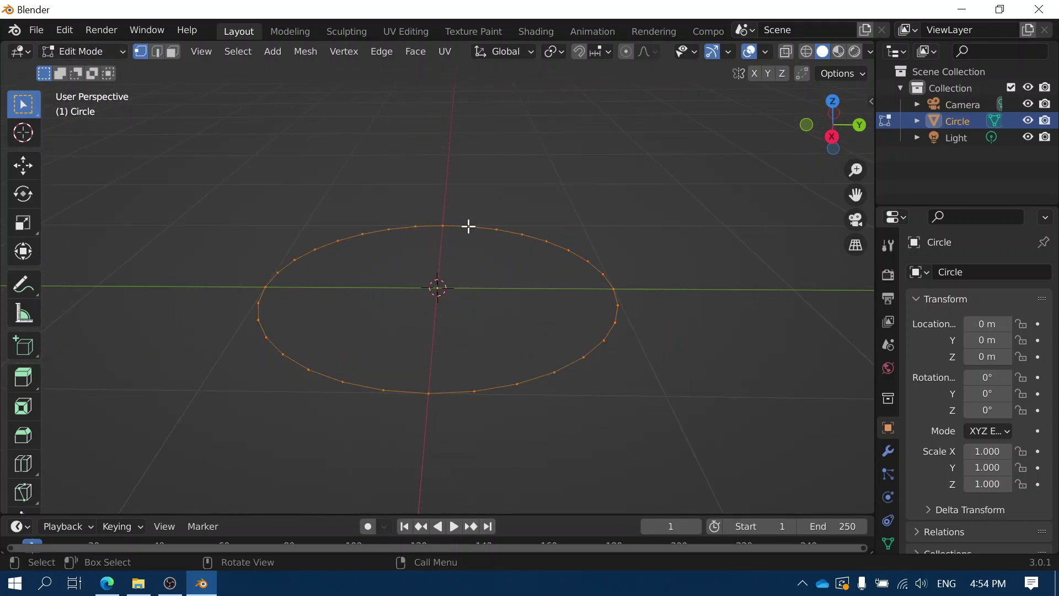
left_click(517, 384)
key("g")
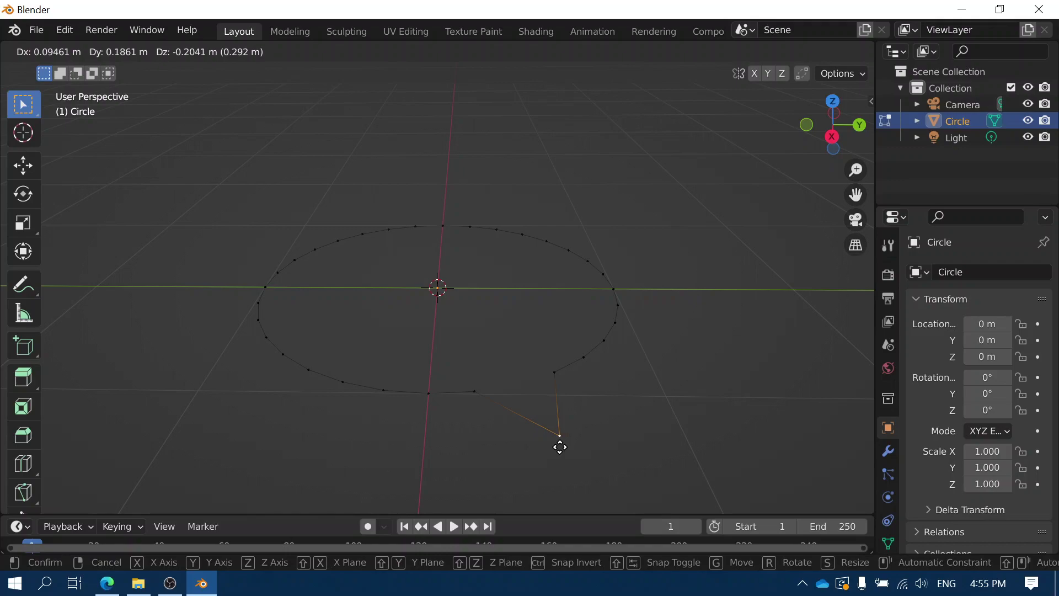
key("Escape")
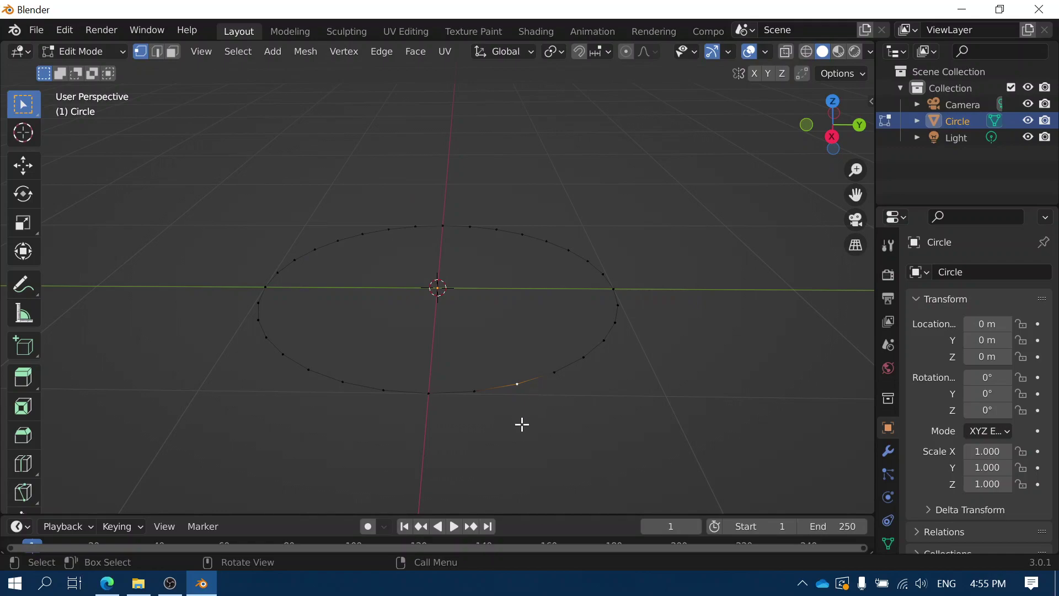
- Select all of the circle's vertices and extrude them about 1.14 m upward along the Z axis
key("a")
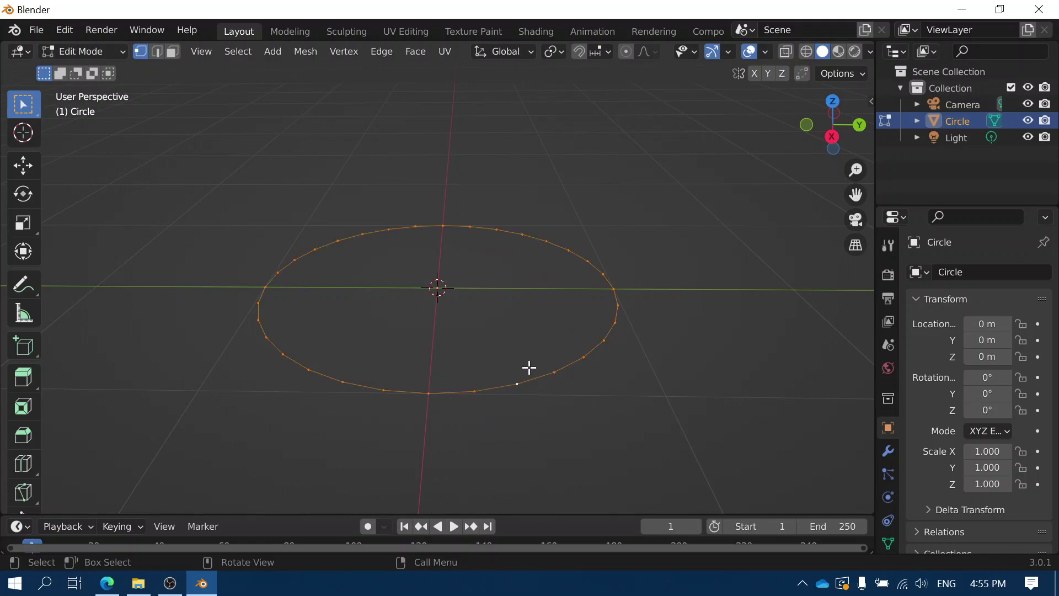
middle_click_drag(452, 337, 454, 305)
scroll(453, 309, "down", 1)
scroll(451, 313, "down", 2)
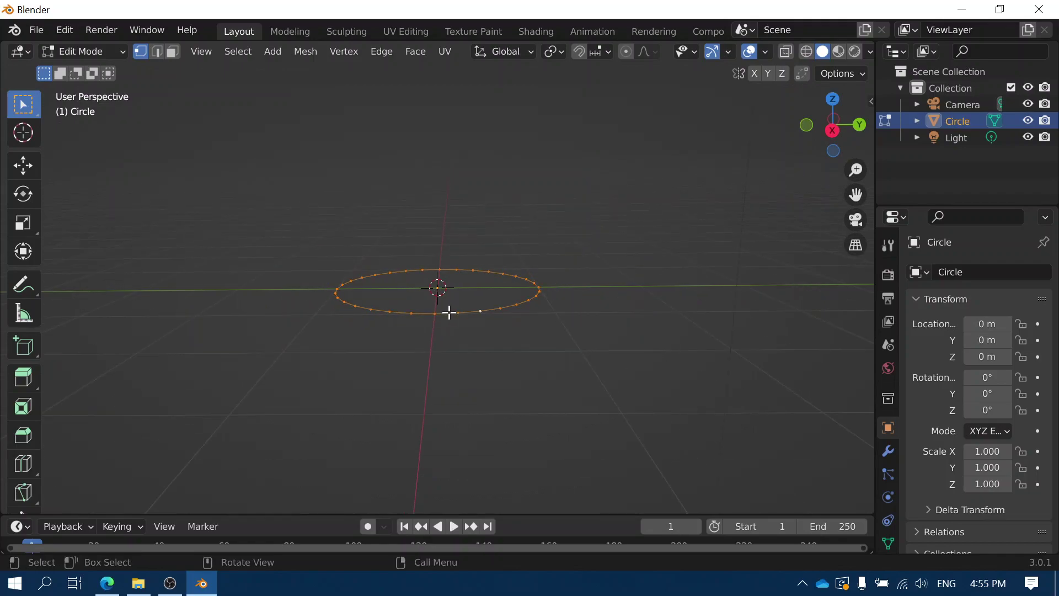
key("g")
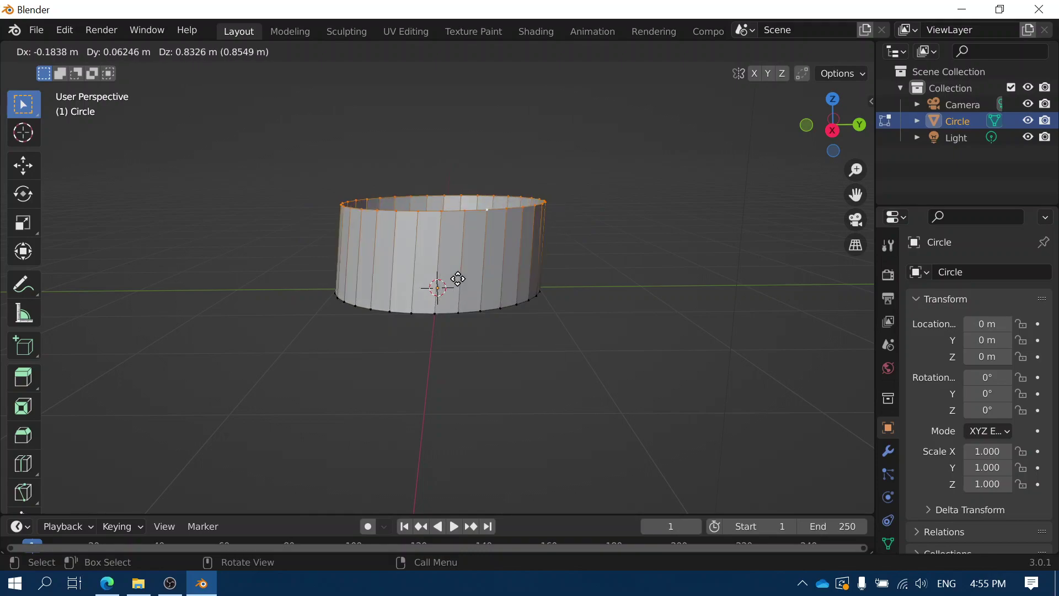
key("z")
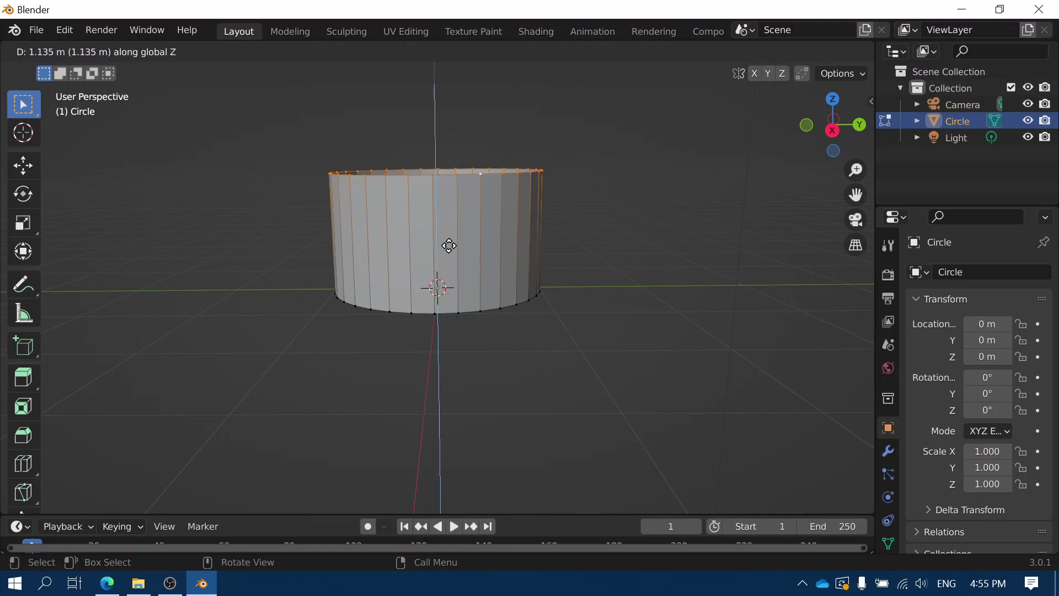
left_click(448, 245)
- Scale the extruded upper ring outward to about 1.23 so the base flares toward its rim
scroll(450, 246, "down", 4)
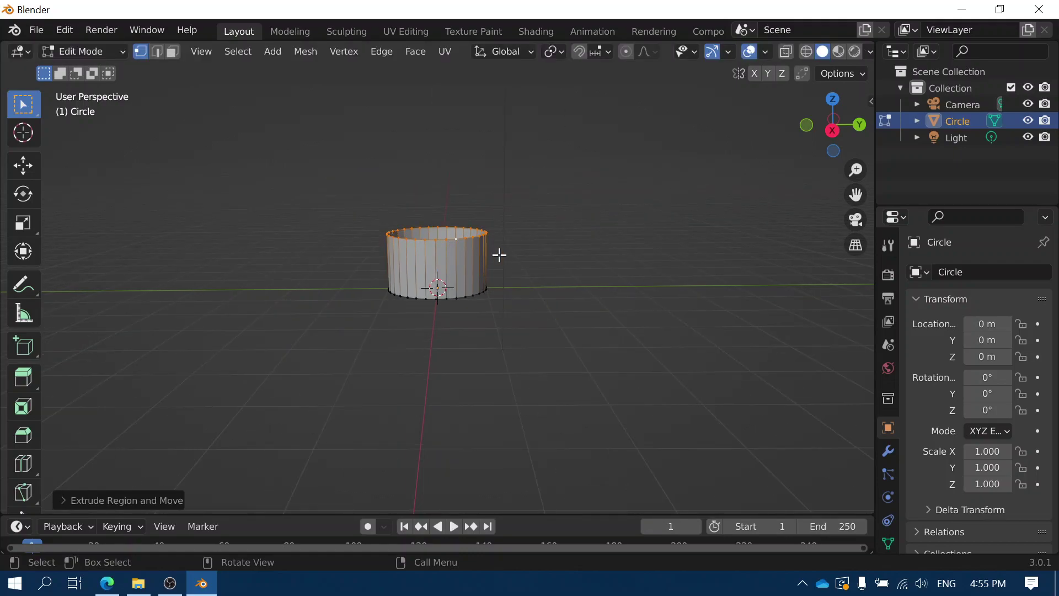
key("s")
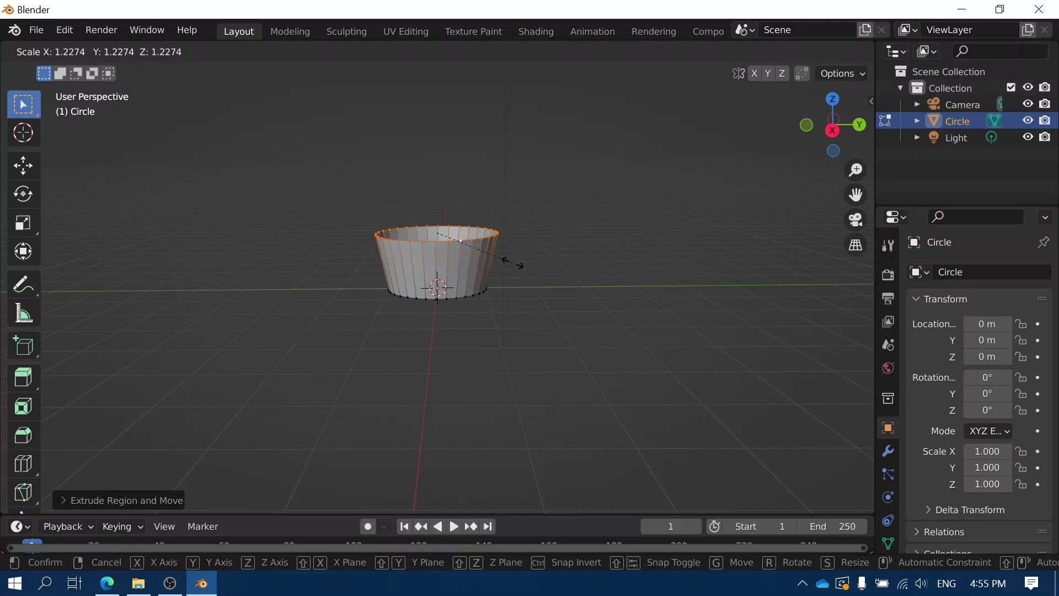
left_click(512, 263)
key("ctrl+z")
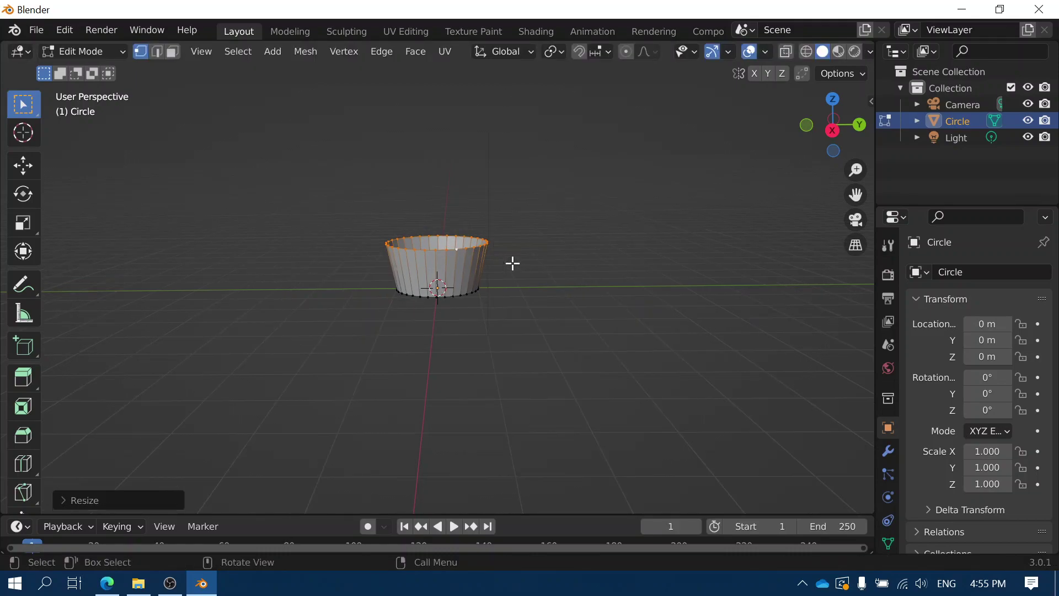
- Extrude the flared upper ring about 2.45 m straight up along Z to form the bottle's body
key("e")
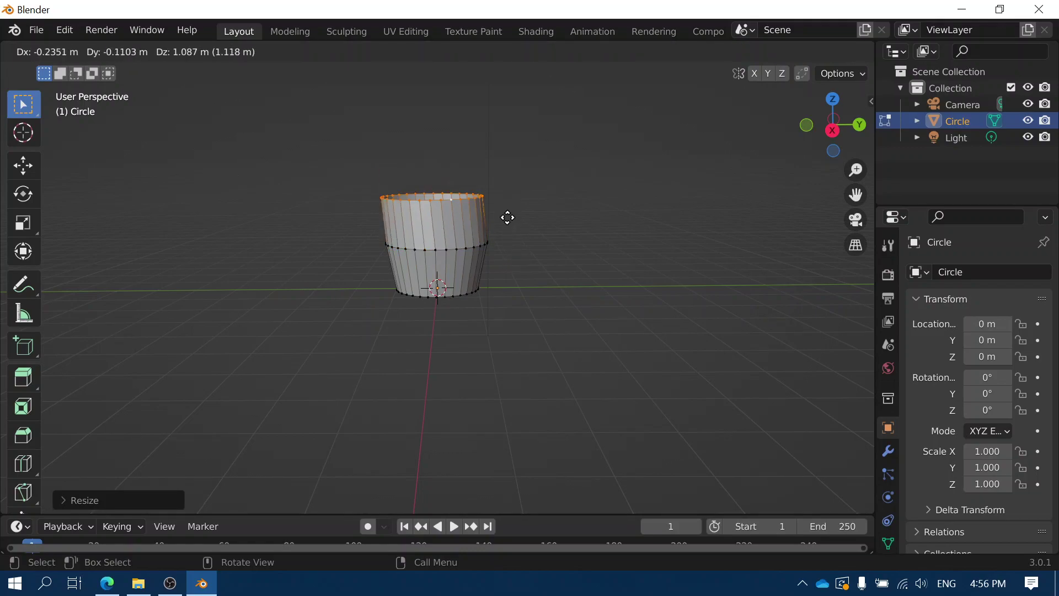
key("z")
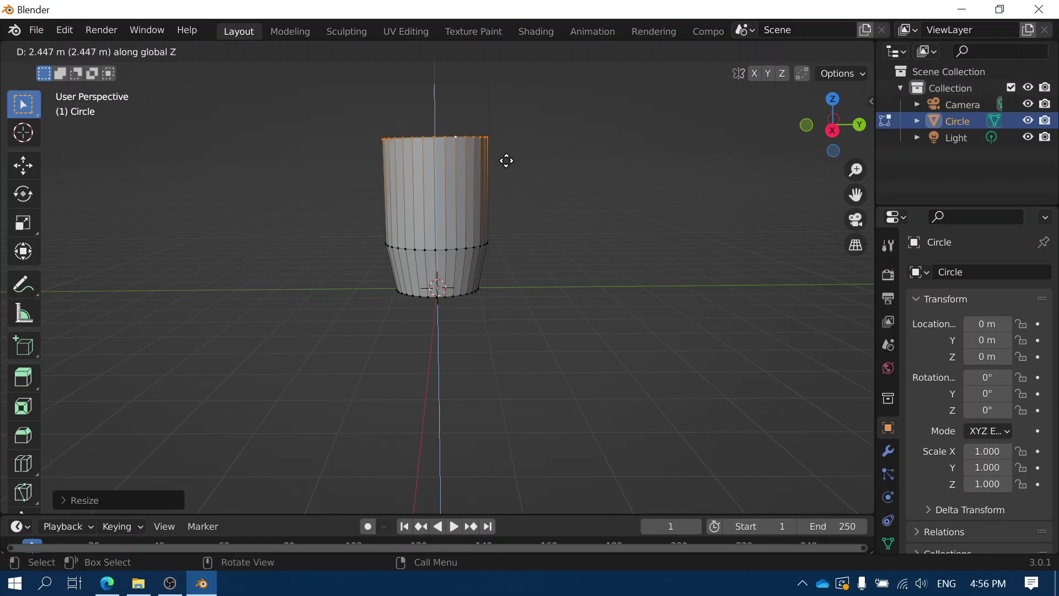
left_click(507, 160)
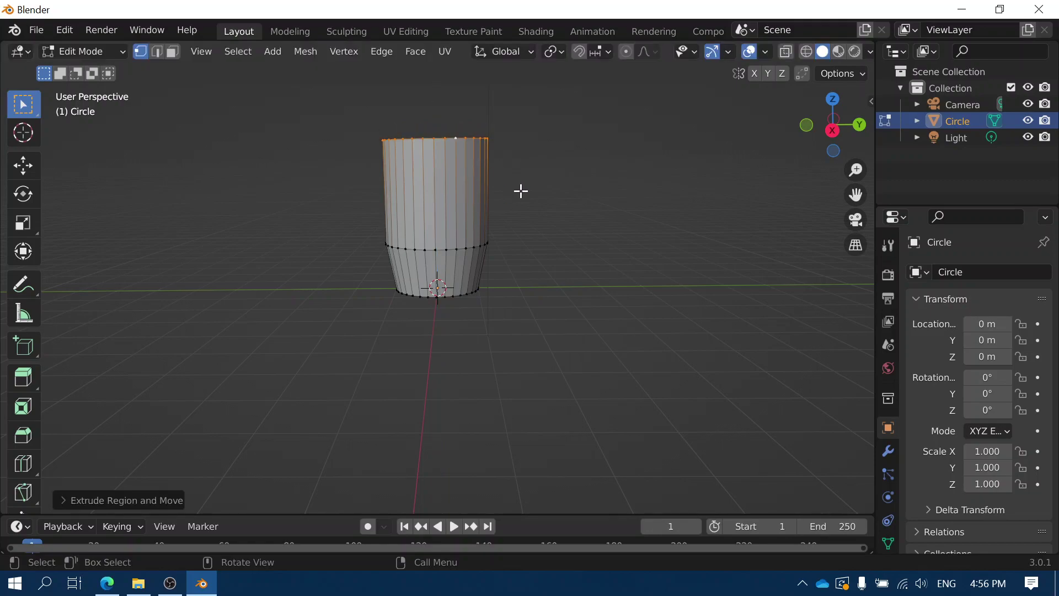
- Extrude the body's upper ring about 2.2 m further up along Z and scale the new ring inward to form the shoulder
scroll(521, 191, "down", 4)
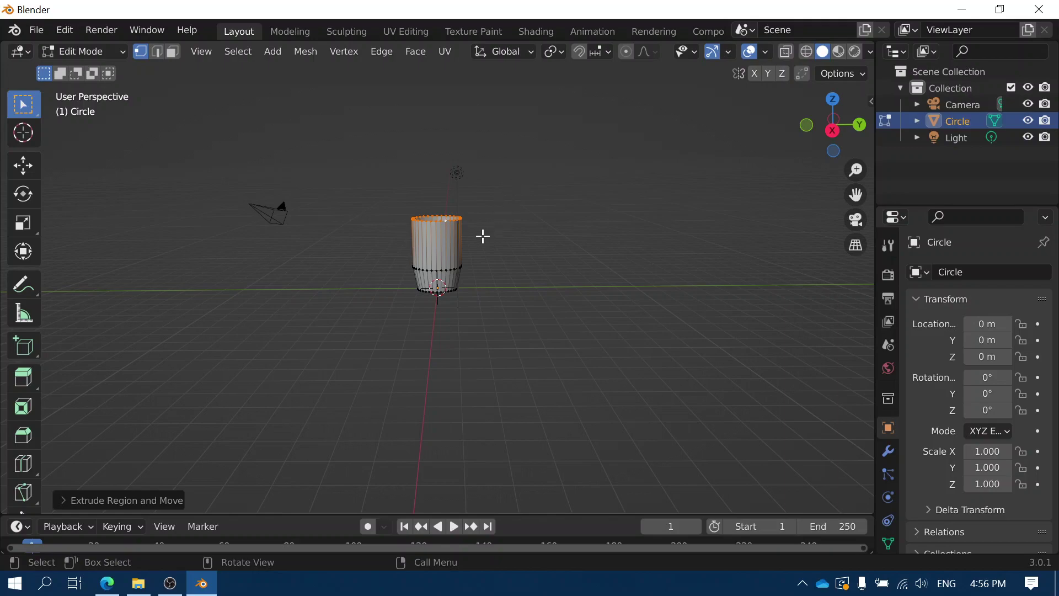
key("e")
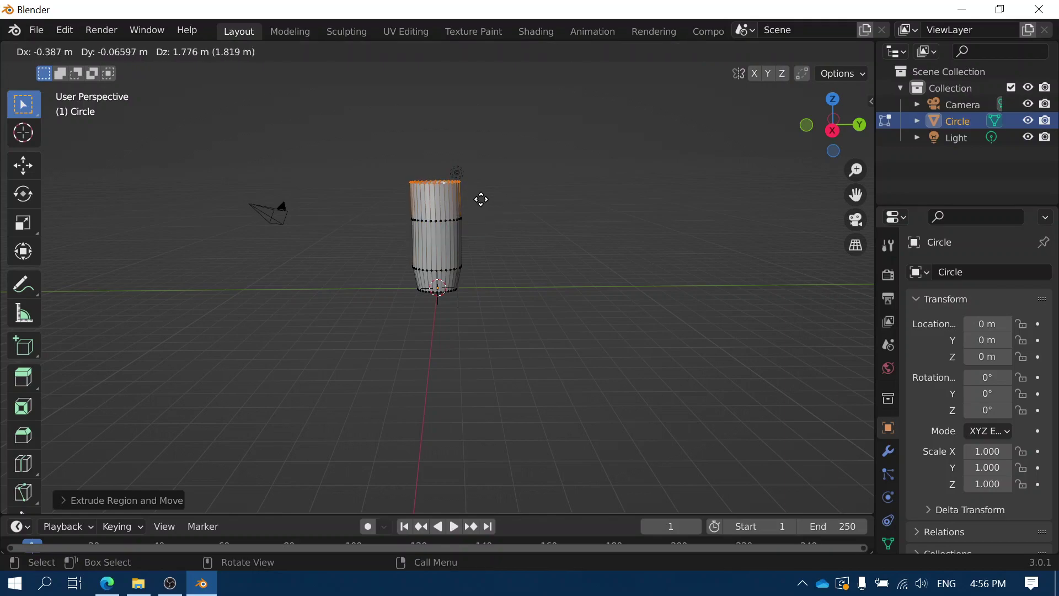
key("z")
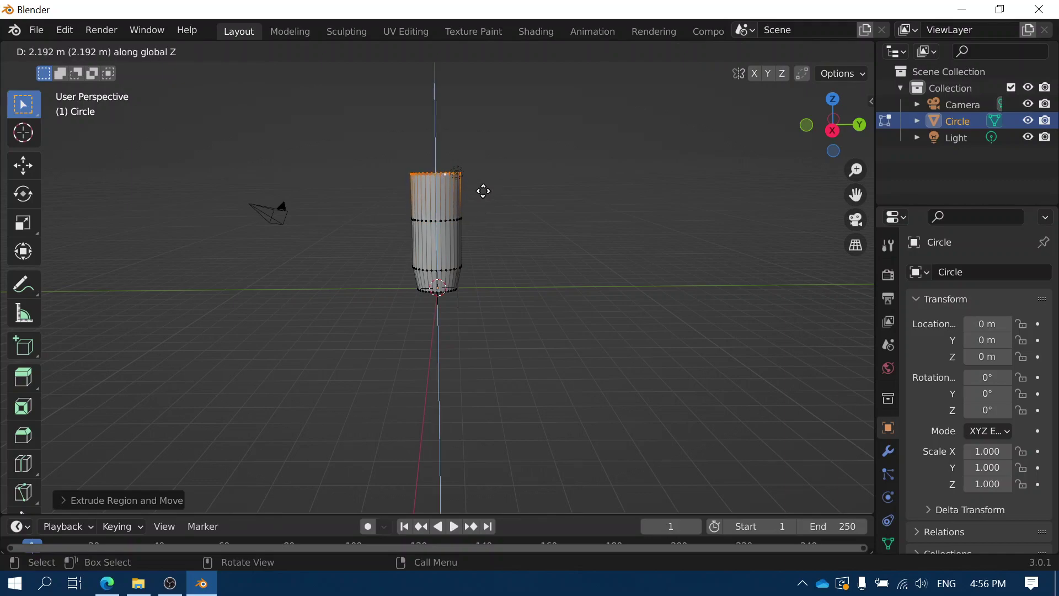
left_click(484, 191)
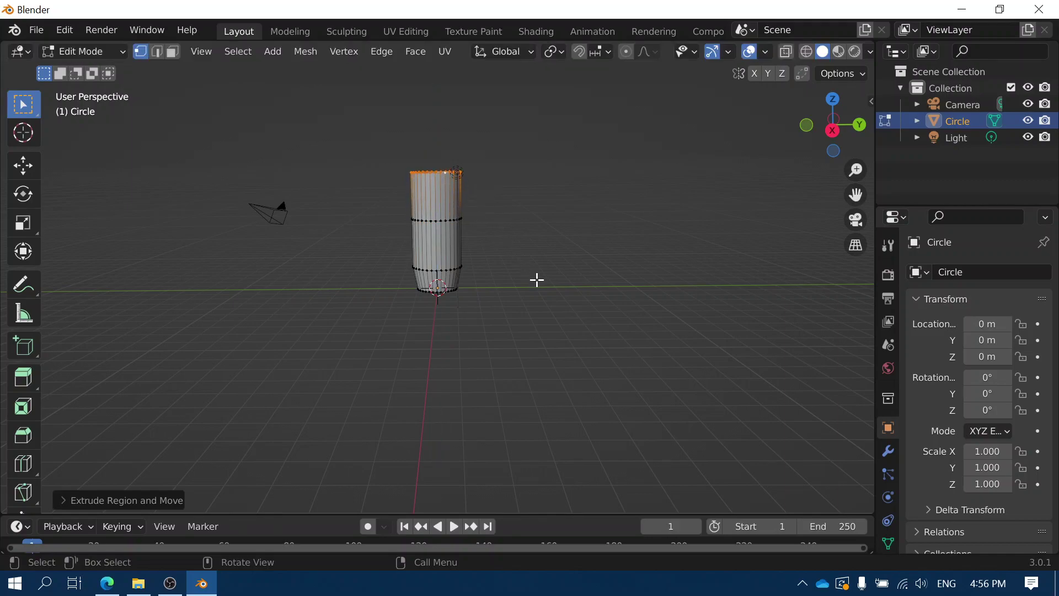
key("s")
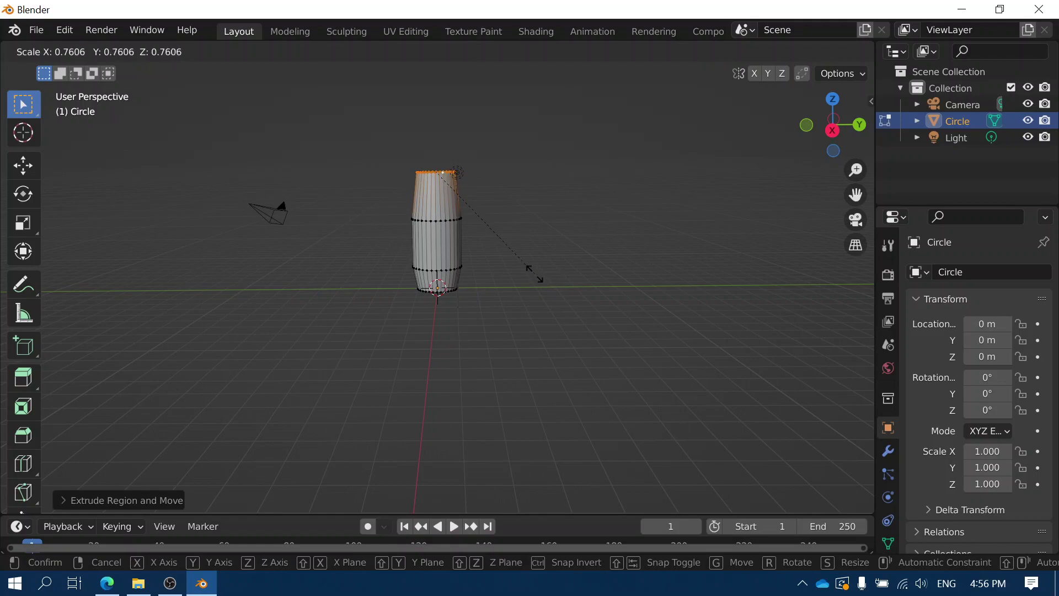
left_click(504, 247)
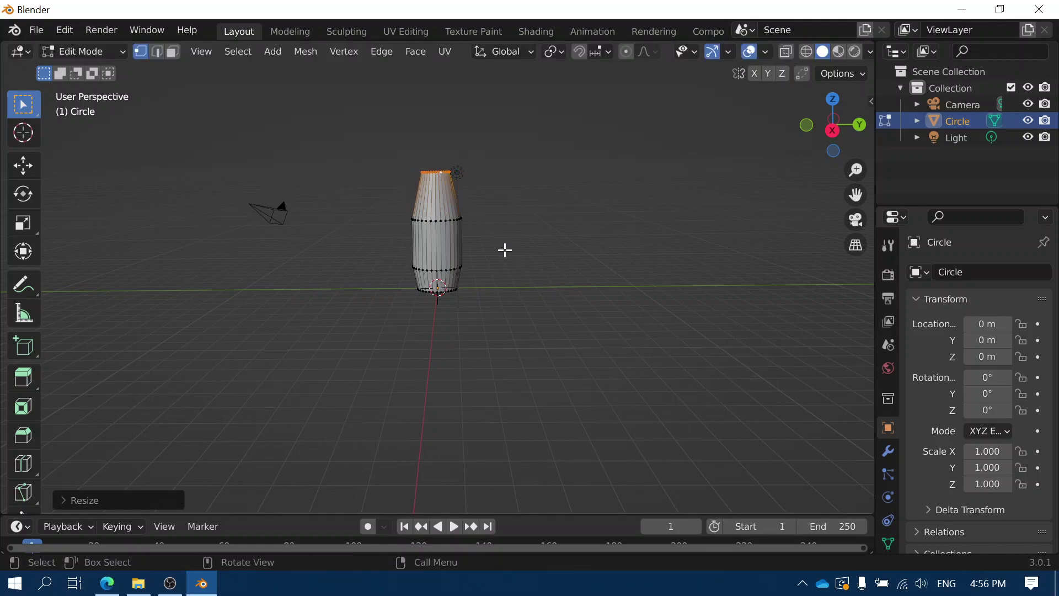
- Extrude the shoulder's upper ring further up along Z and scale the new ring inward to a narrow neck opening
middle_click_drag(459, 183, 464, 218)
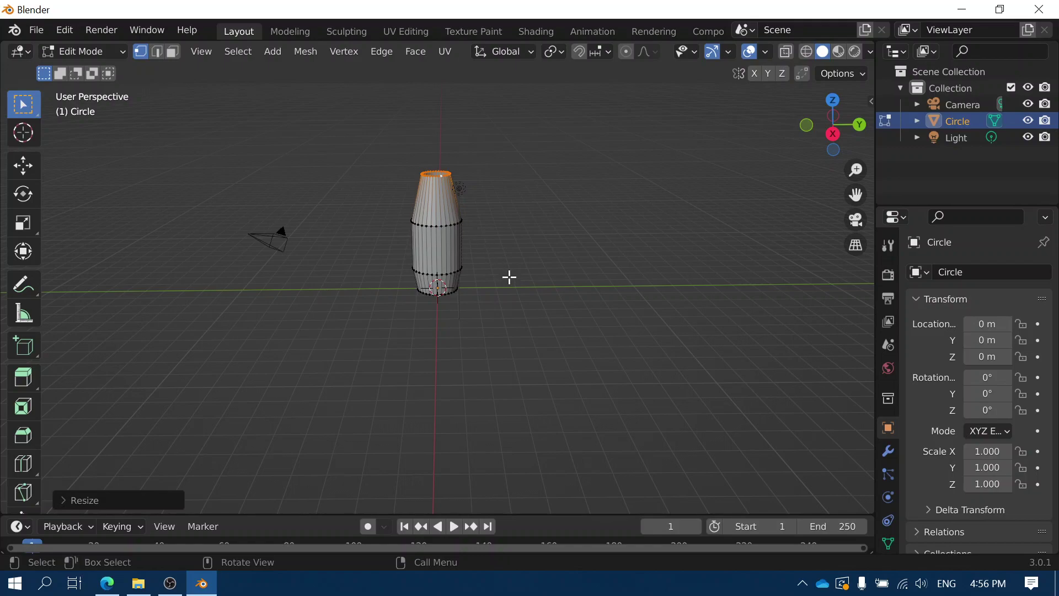
key("g")
key("z")
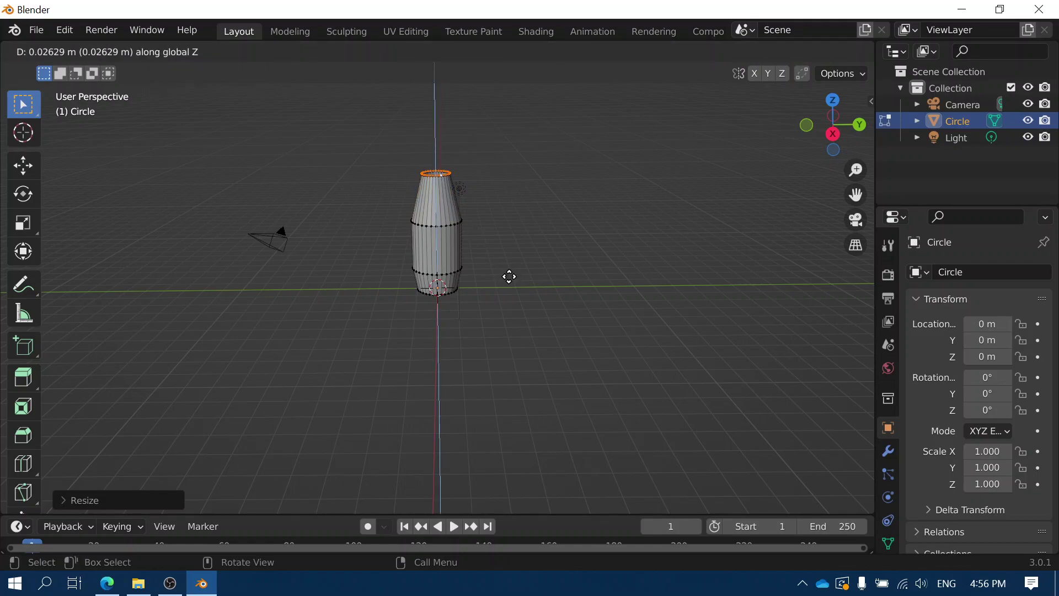
left_click(515, 246)
key("s")
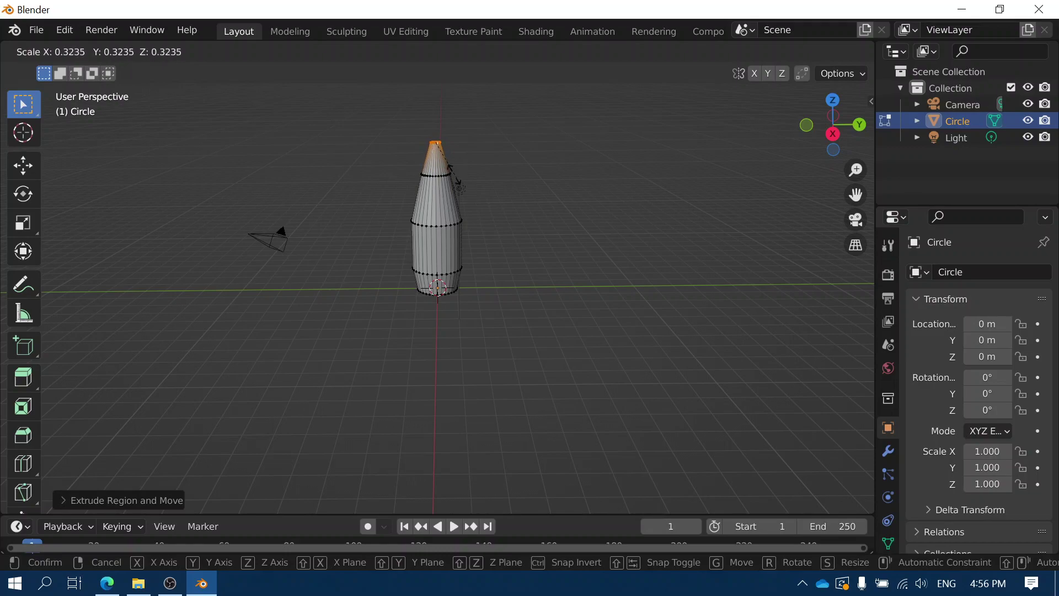
left_click(452, 168)
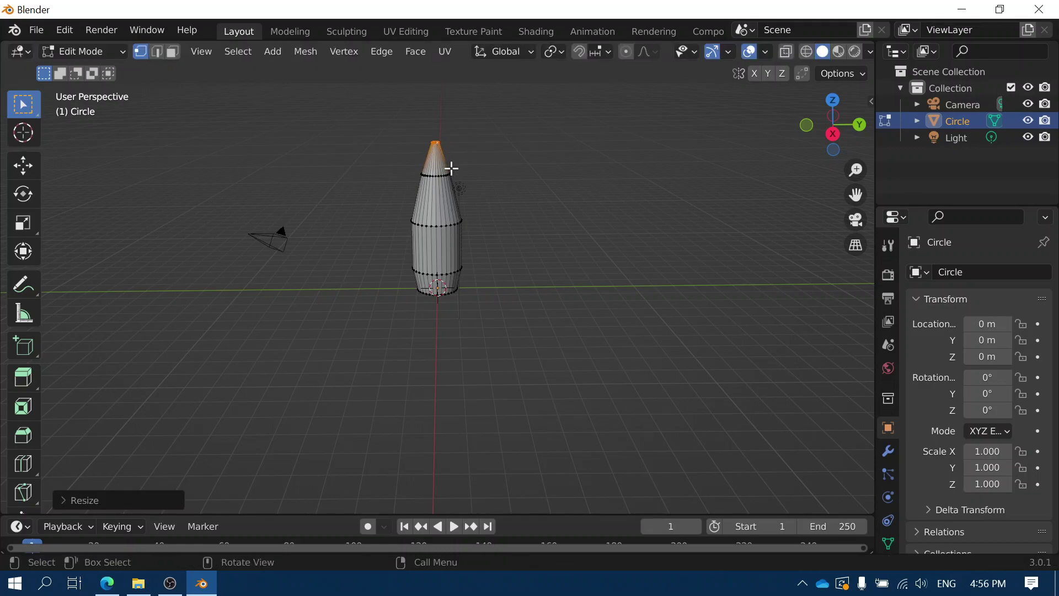
- Extrude the neck's upper ring further up along Z and scale the new ring to about 0.14 to form a pointed tip
key("g")
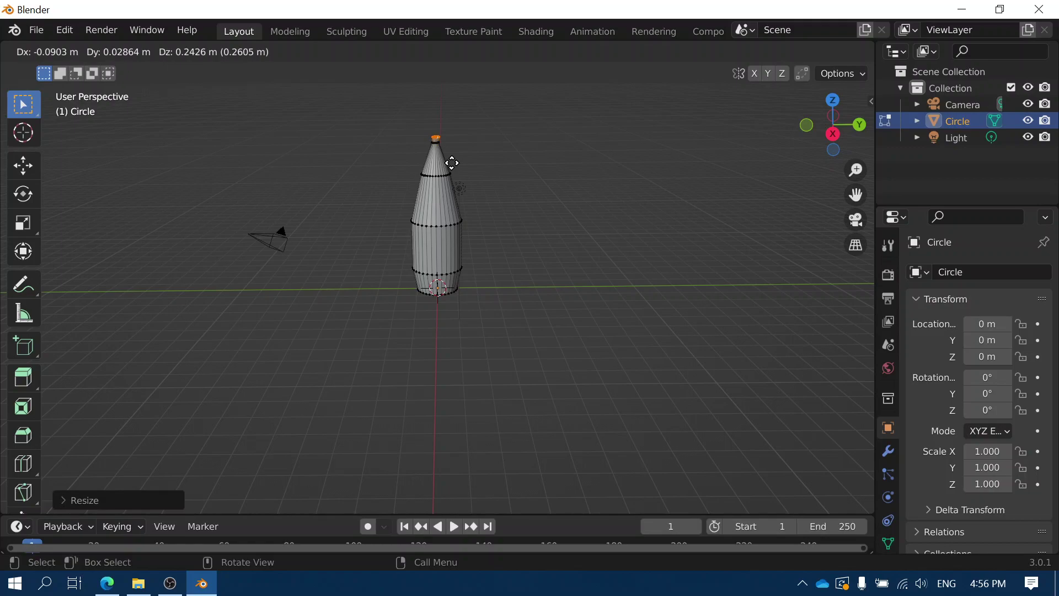
key("z")
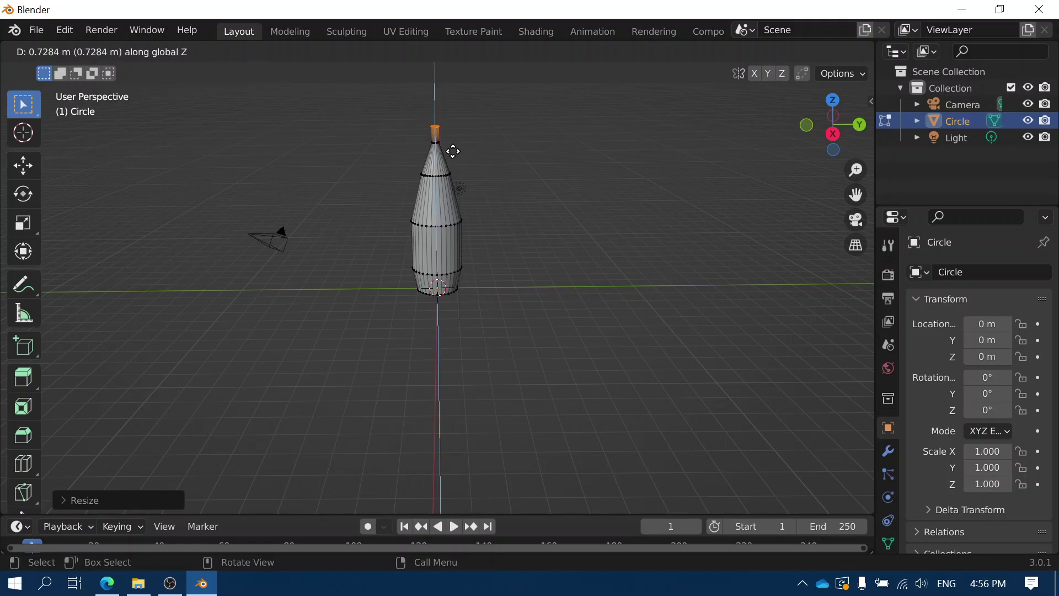
left_click(456, 136)
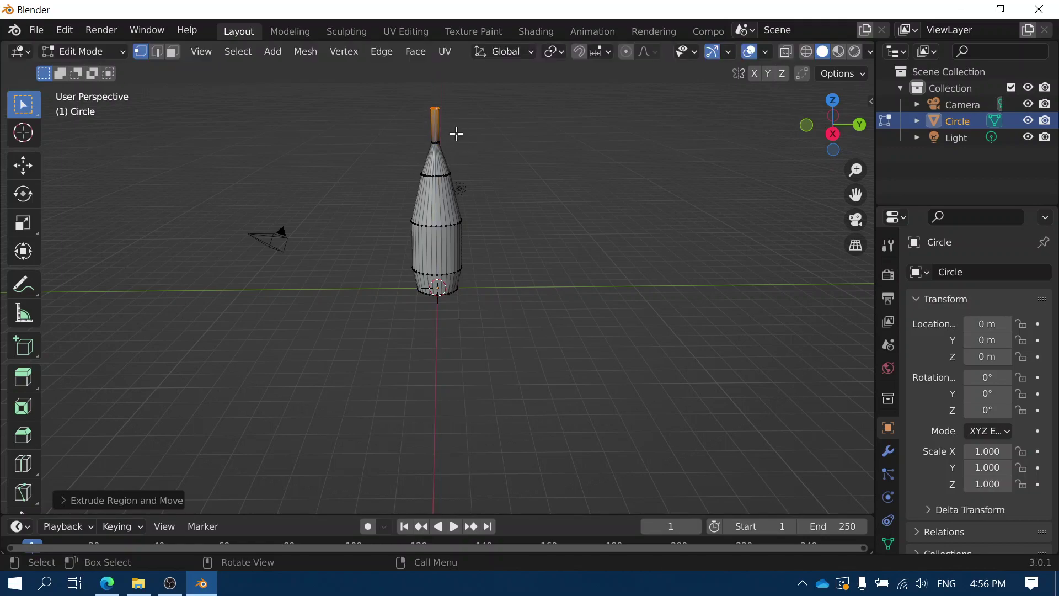
key("s")
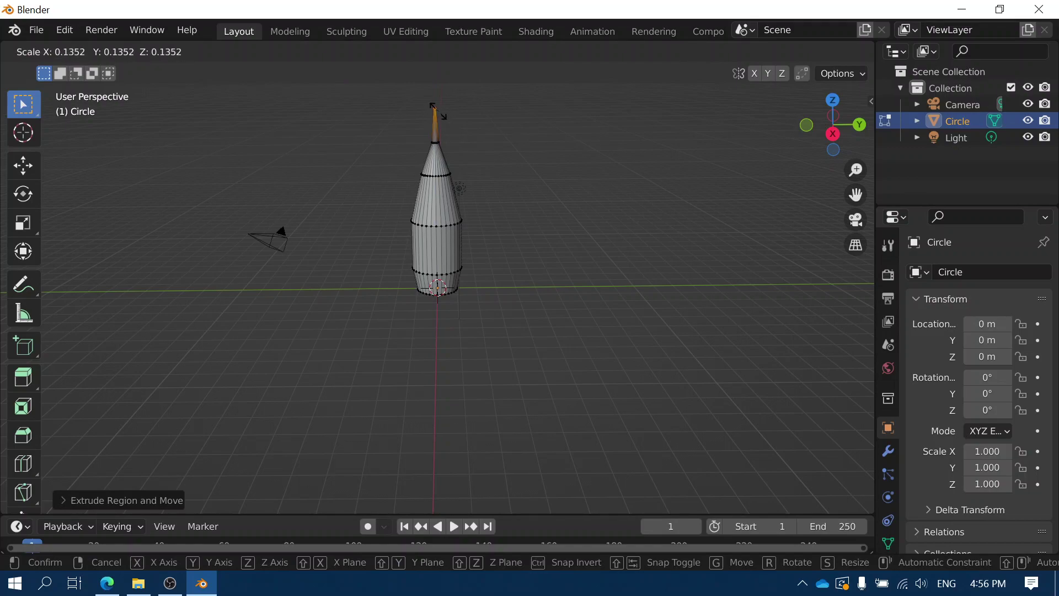
left_click(440, 111)
mouse_move(510, 292)
middle_mouse_down()
mouse_move(402, 231)
mouse_move(345, 248)
mouse_move(363, 300)
mouse_move(508, 279)
middle_mouse_up()
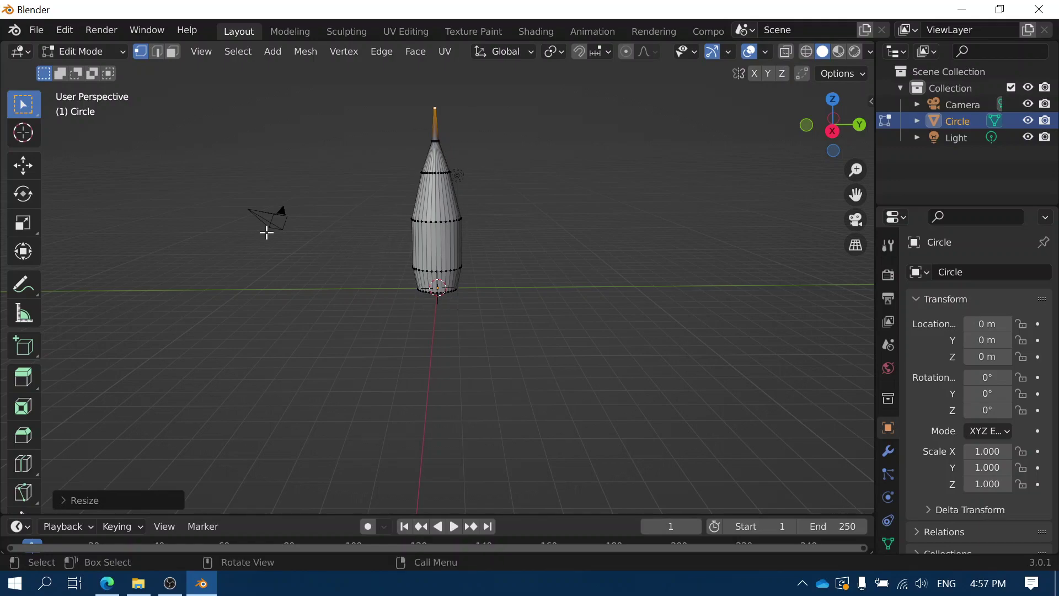
- In Object Mode, add a cone mesh and move it beside the body to about X -0.62, Y 2.8, Z 0.9 m
left_click(114, 54)
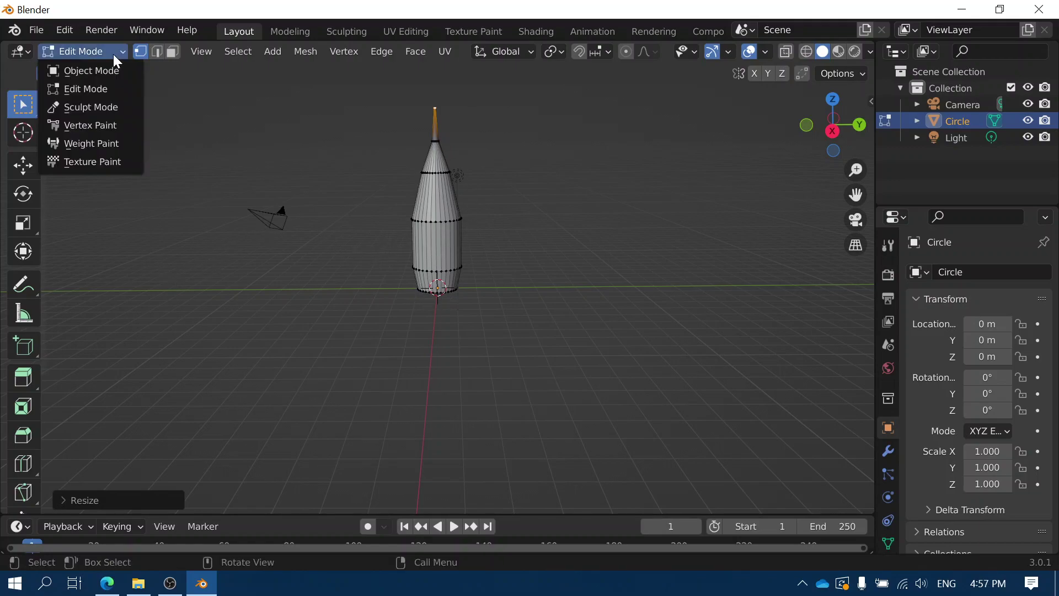
left_click(108, 70)
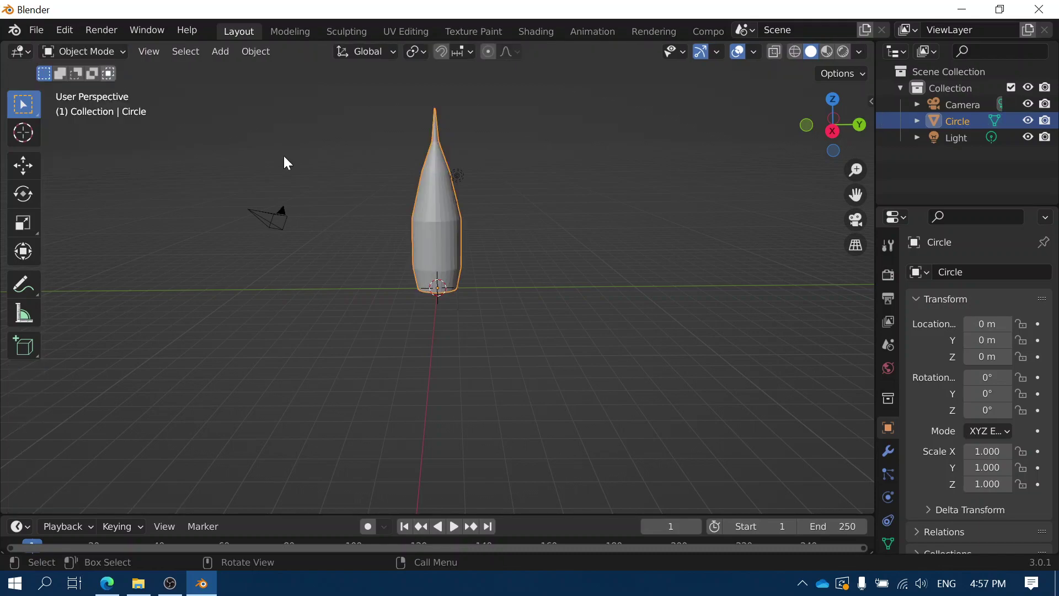
mouse_move(534, 296)
middle_mouse_down()
mouse_move(425, 255)
mouse_move(371, 267)
mouse_move(497, 314)
mouse_move(509, 351)
mouse_move(491, 319)
mouse_move(449, 291)
mouse_move(538, 310)
middle_mouse_up()
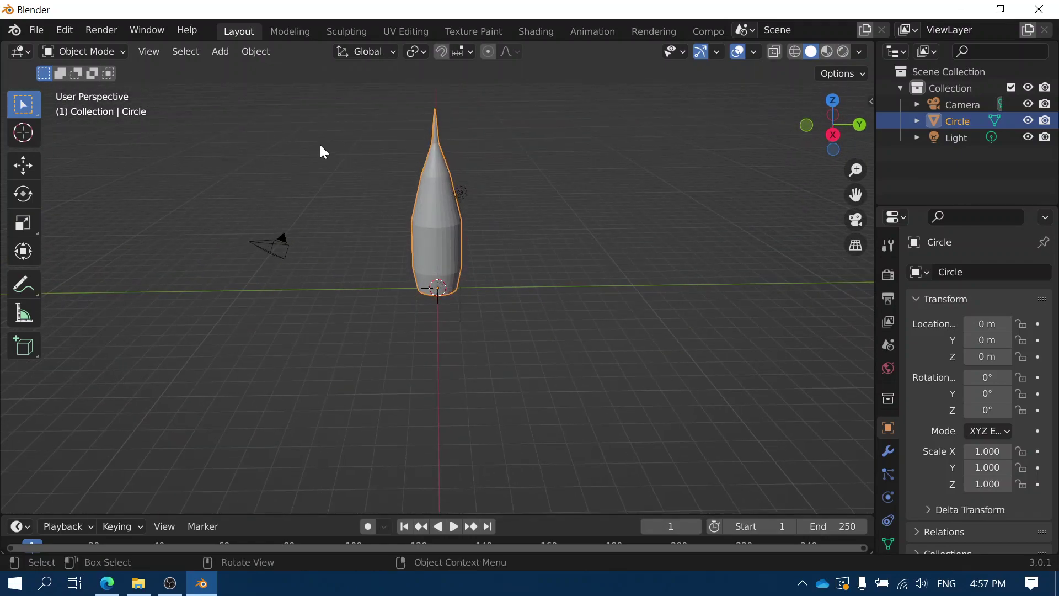
left_click(227, 52)
mouse_move(248, 70)
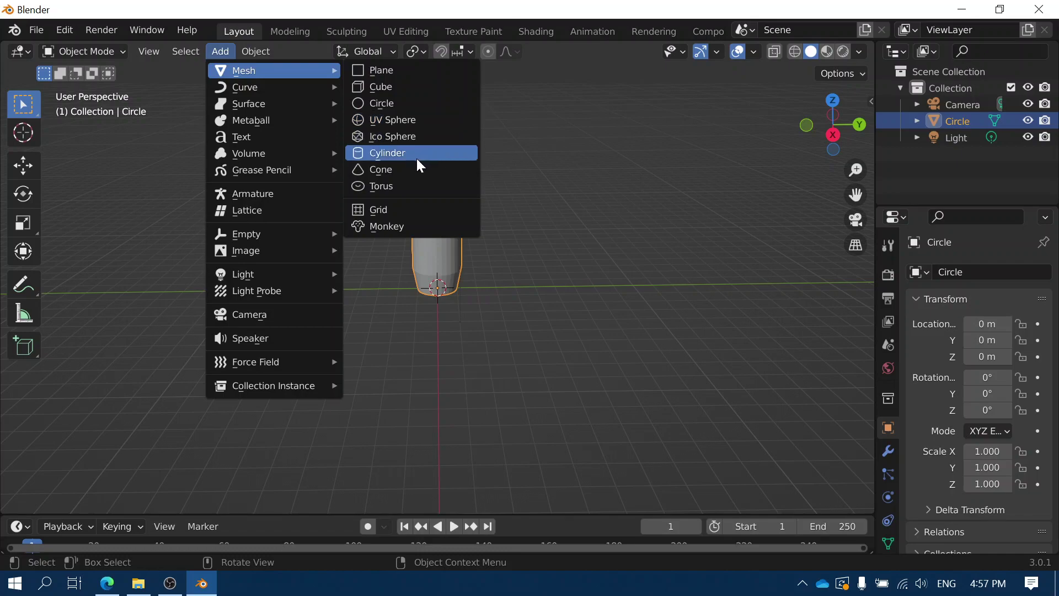
left_click(382, 170)
middle_click_drag(461, 362, 441, 315)
key("g")
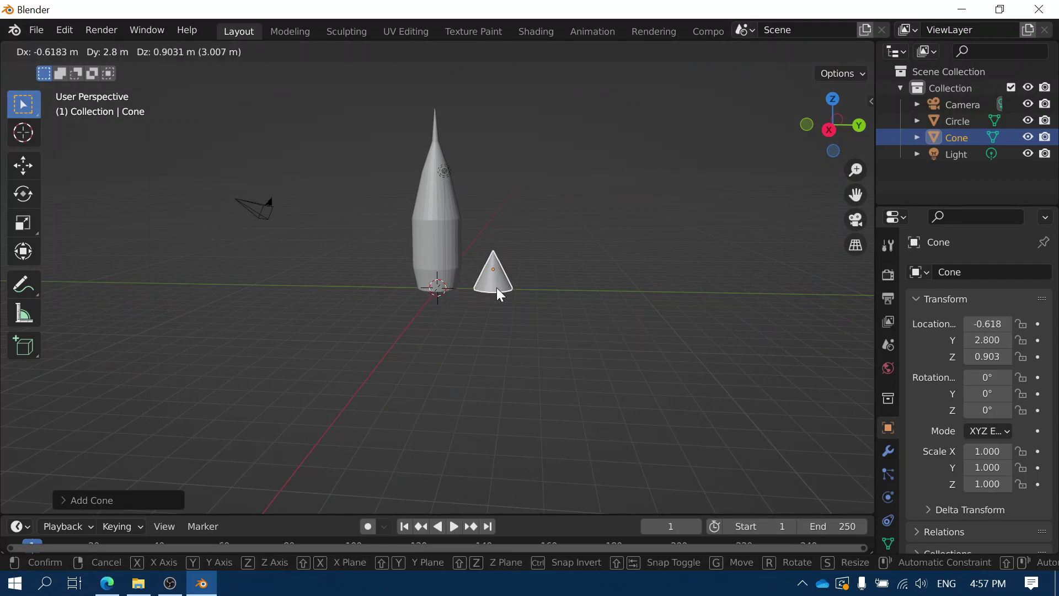
left_click(497, 286)
- Flatten the cone along the X axis to a scale of about 0.25
middle_click_drag(506, 363, 499, 441)
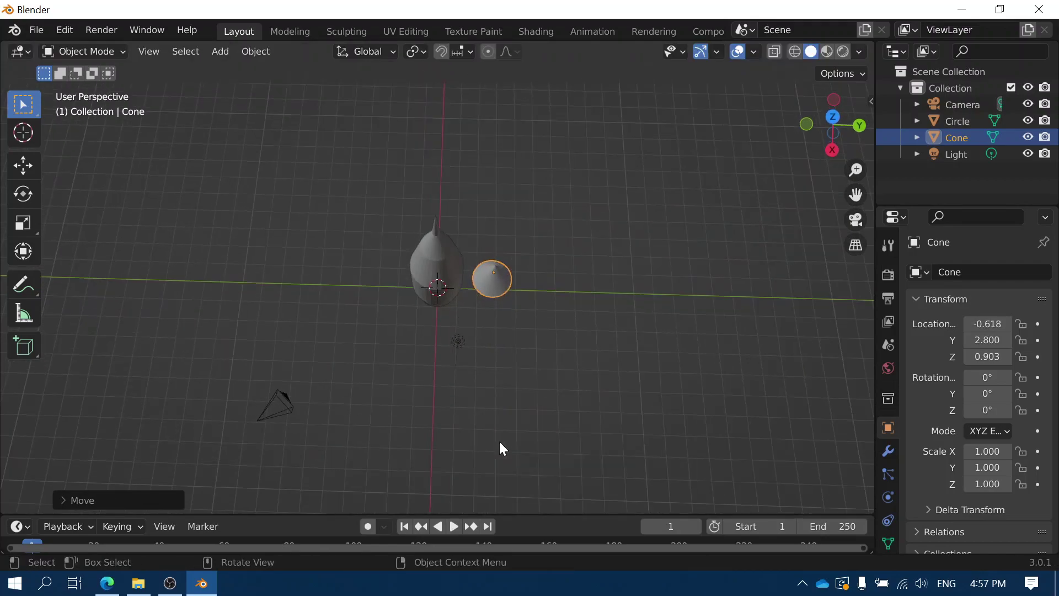
middle_click_drag(506, 303, 528, 318)
scroll(592, 302, "up", 4)
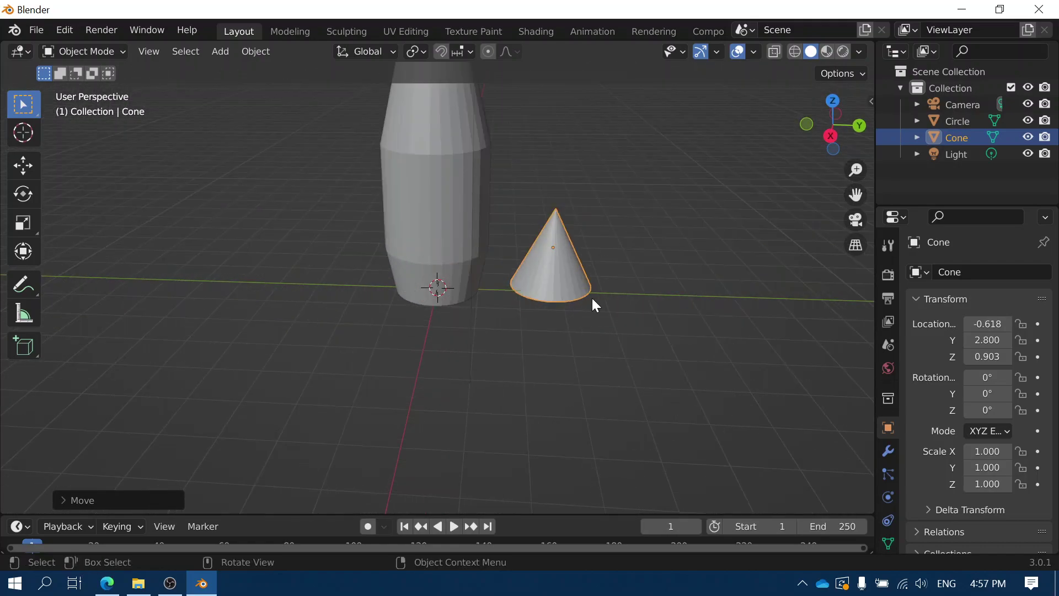
middle_click_drag(594, 271, 535, 263)
scroll(533, 265, "up", 5)
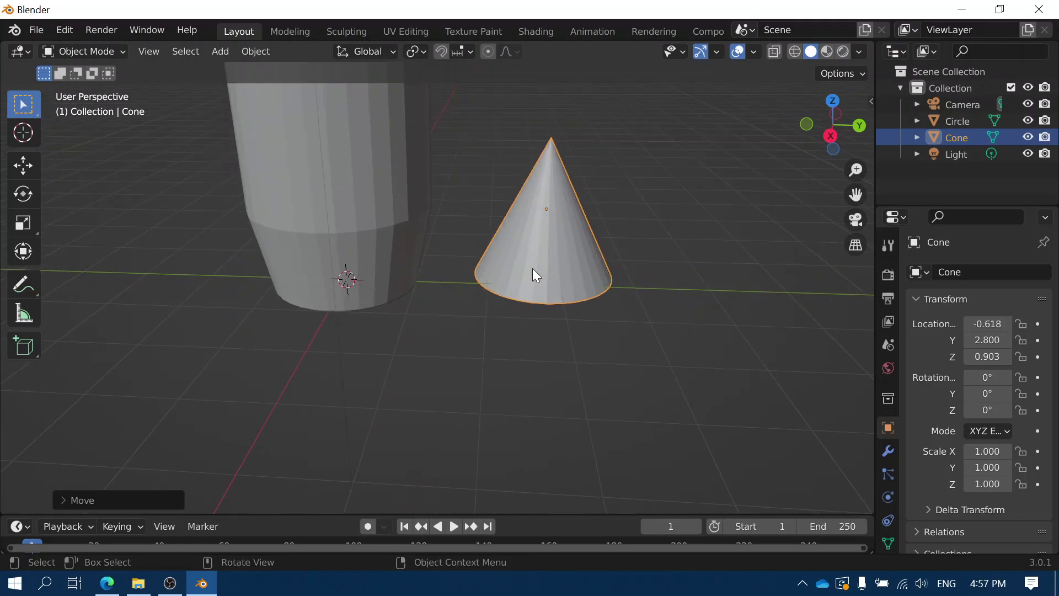
middle_click_drag(596, 244, 579, 270)
middle_click_drag(629, 331, 508, 275)
key("s")
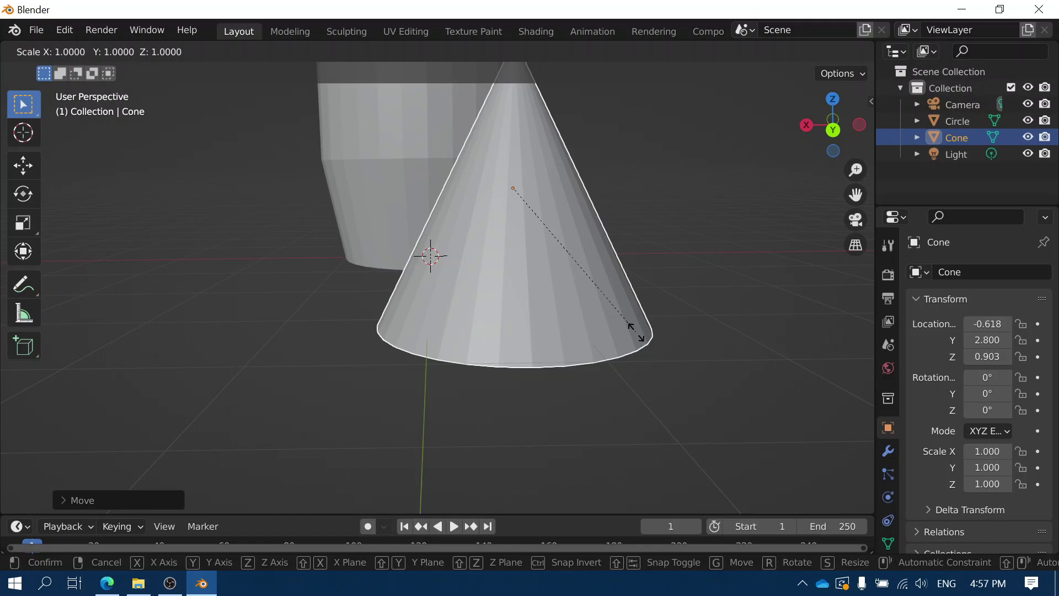
key("x")
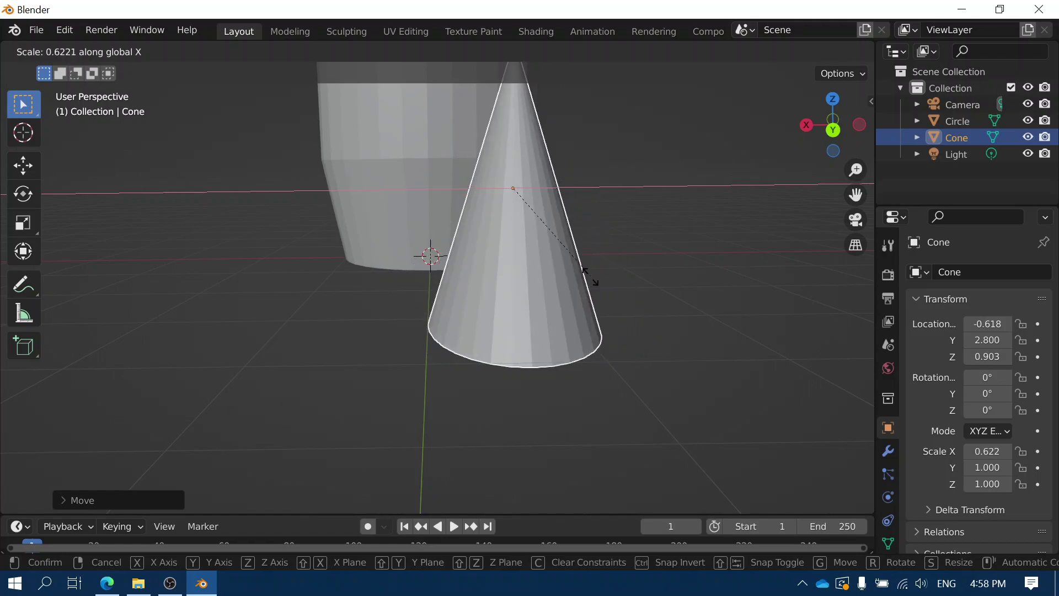
left_click(546, 223)
middle_click_drag(518, 258, 656, 214)
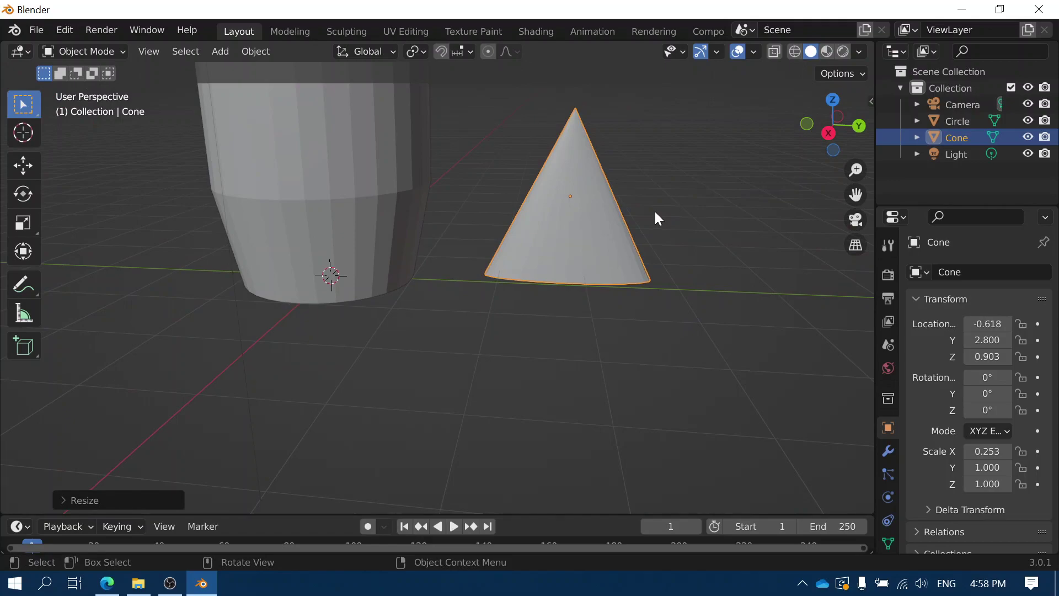
- In Edit Mode, move the cone's apex vertex about 1.5 m along negative Y toward the body
left_click(120, 52)
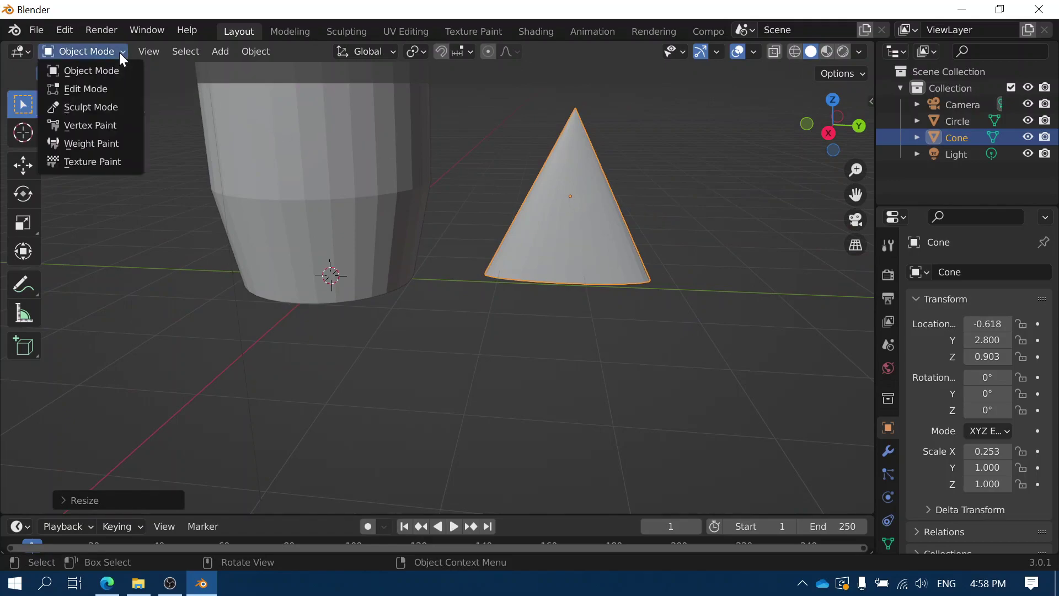
left_click(105, 89)
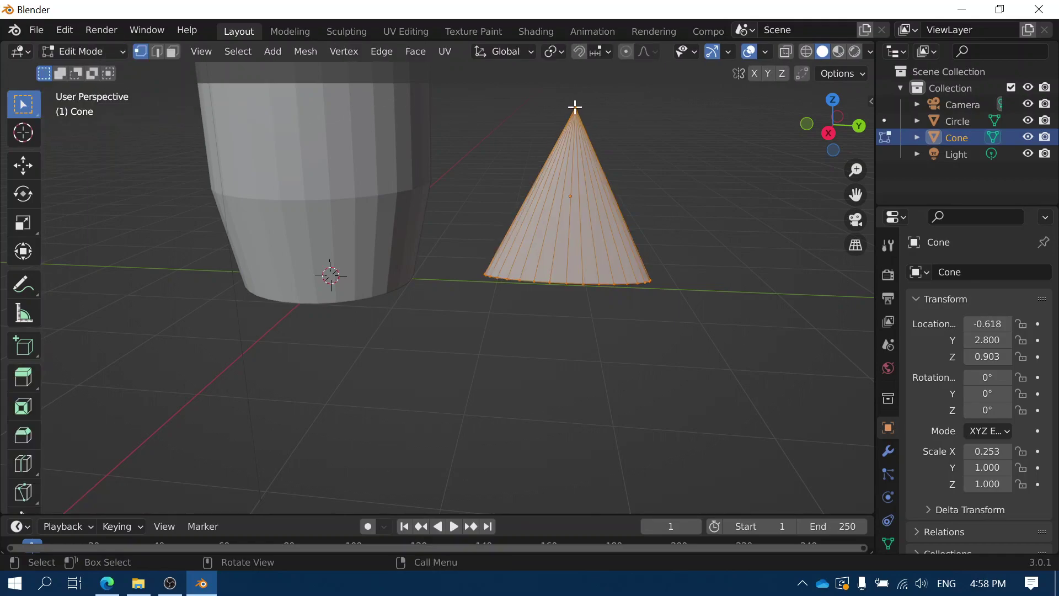
left_click(601, 159)
middle_click_drag(560, 185, 570, 208)
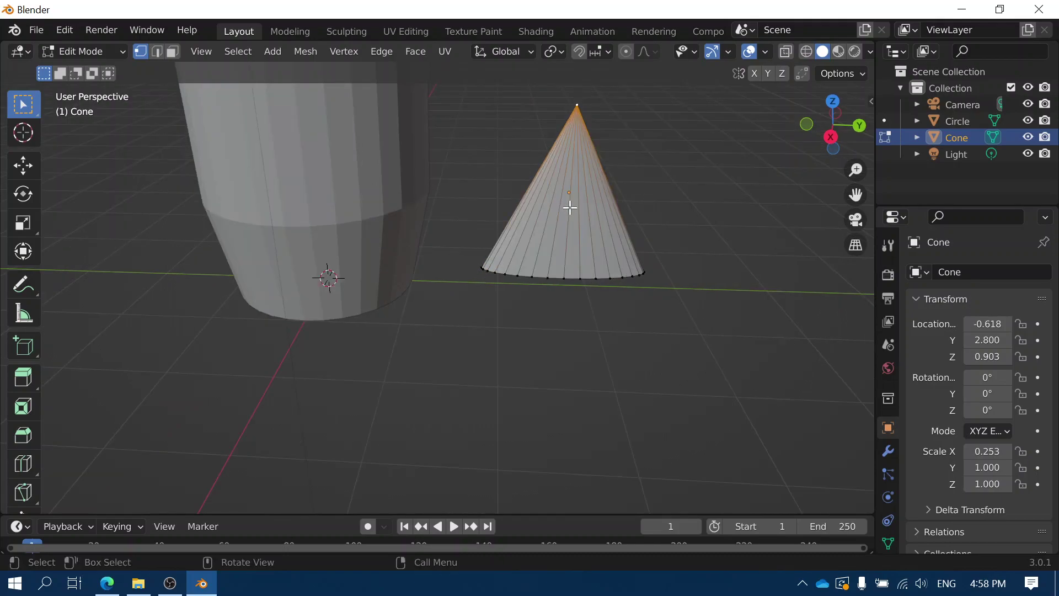
key("g")
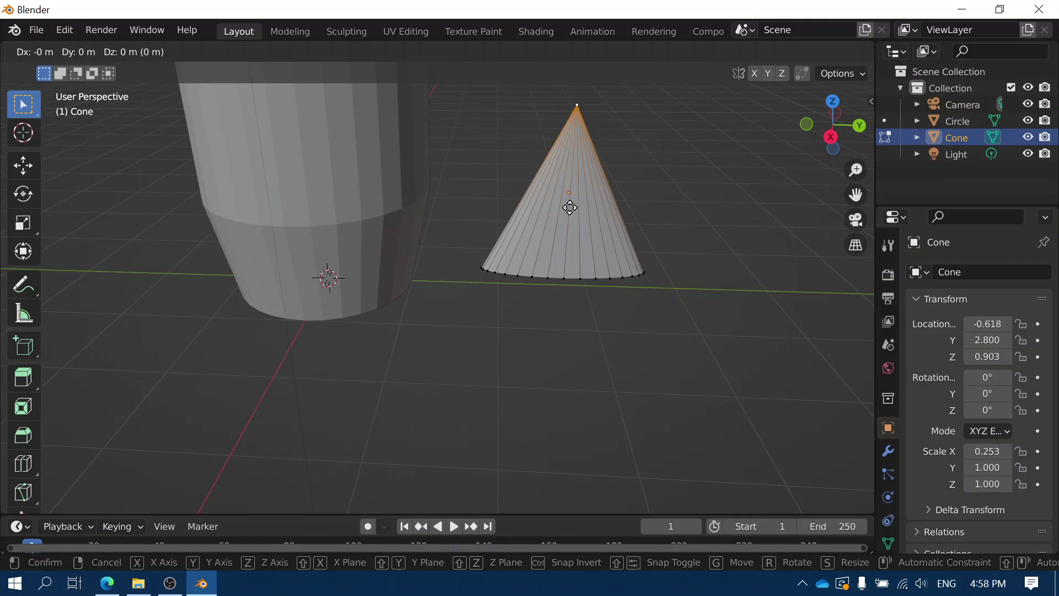
key("y")
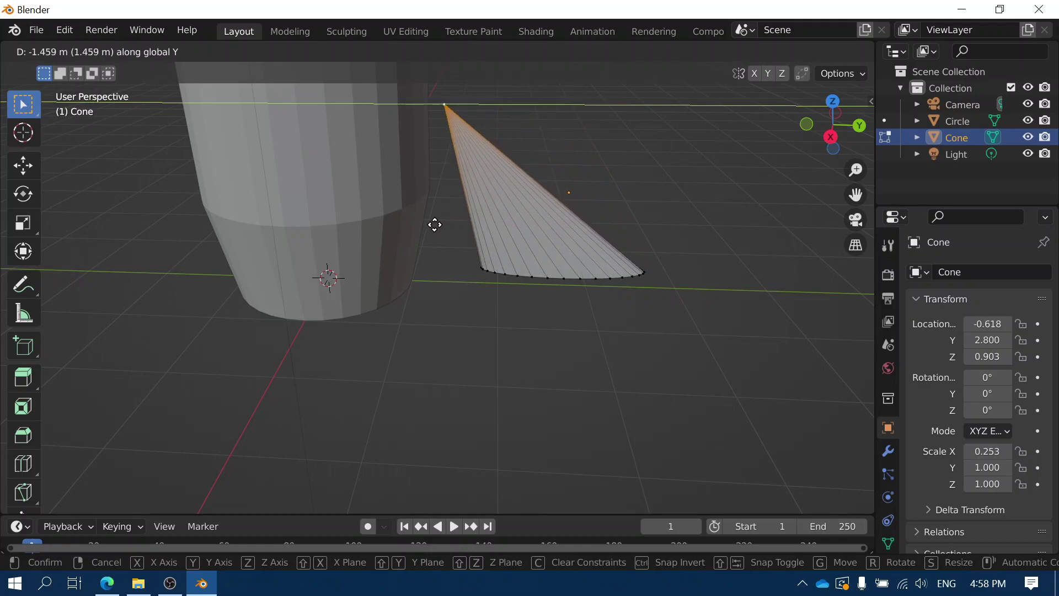
left_click(431, 223)
middle_click_drag(570, 289, 605, 359)
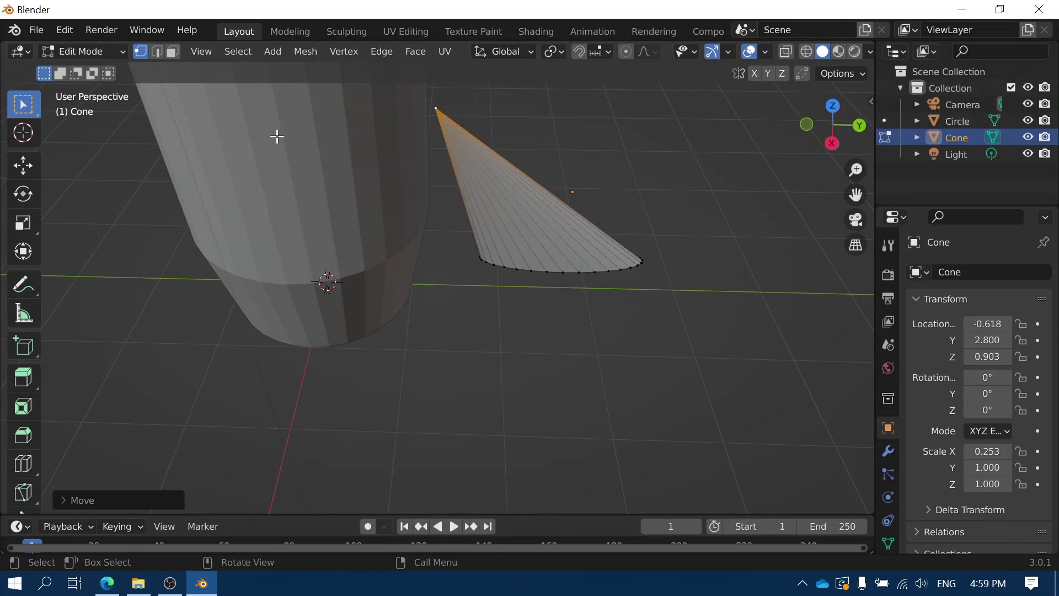
- Return to Object Mode and rotate the slanted cone 90° about the global X axis
left_click(121, 51)
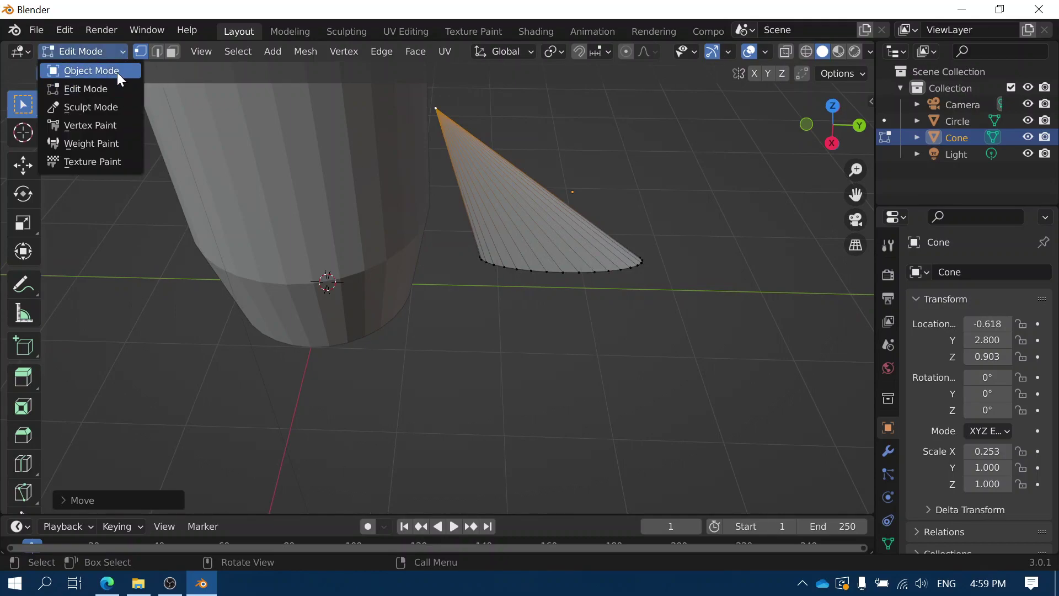
left_click(117, 71)
middle_click_drag(578, 310, 578, 248)
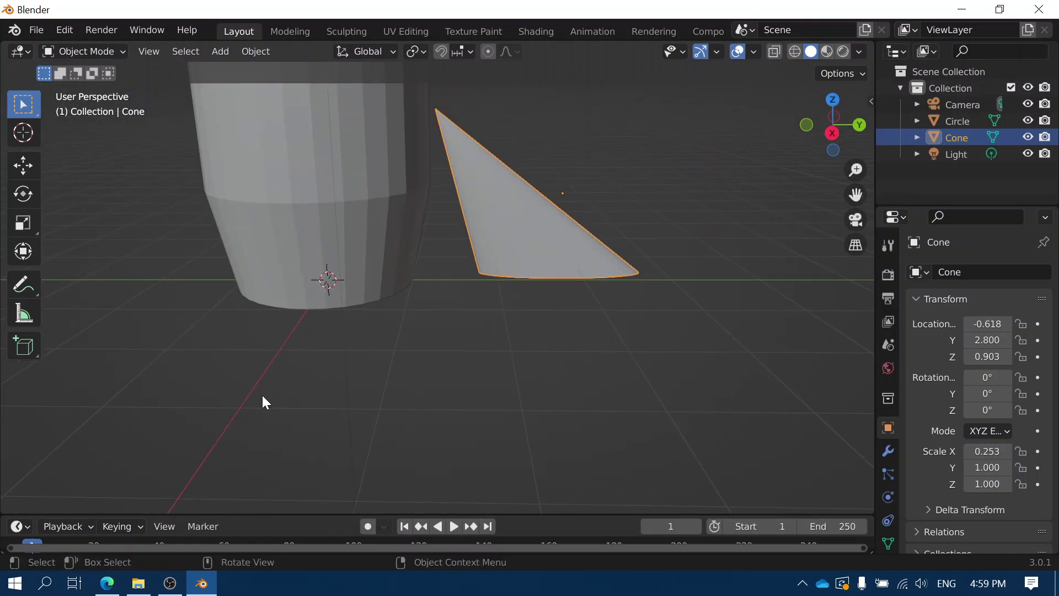
key("r")
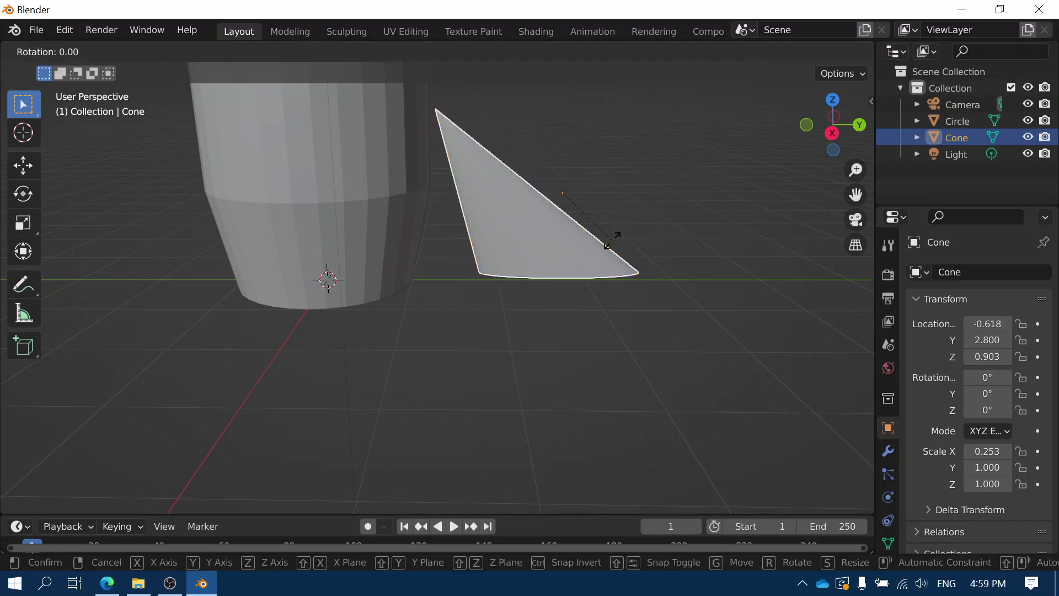
key("x")
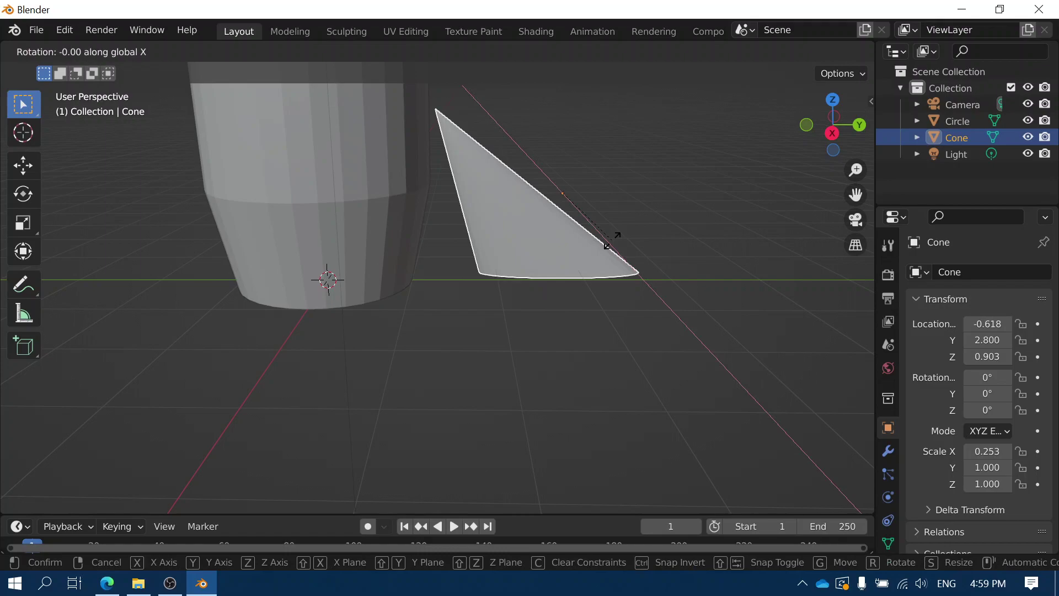
type("90")
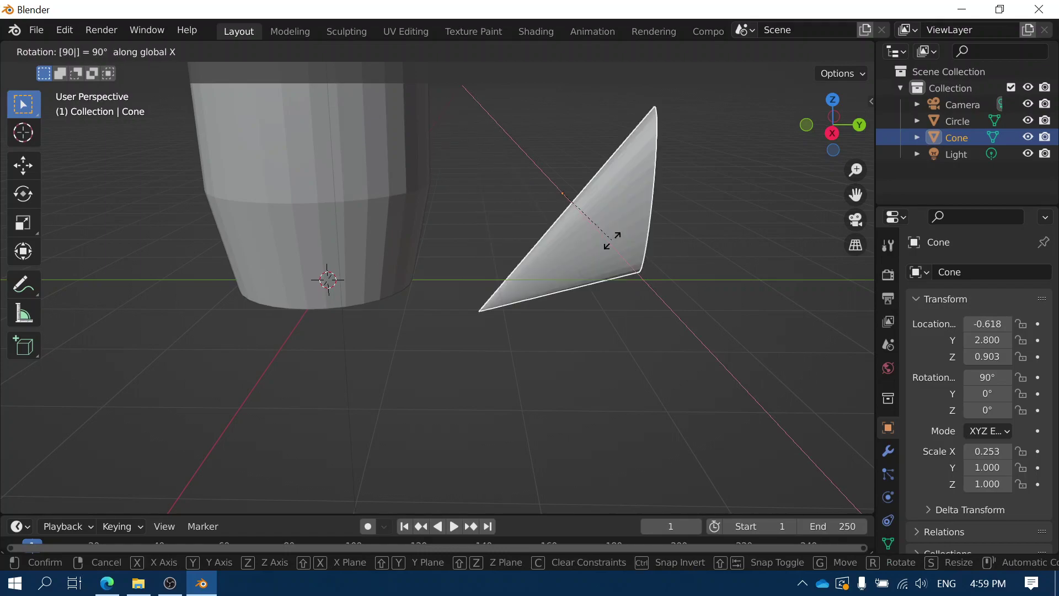
key("Return")
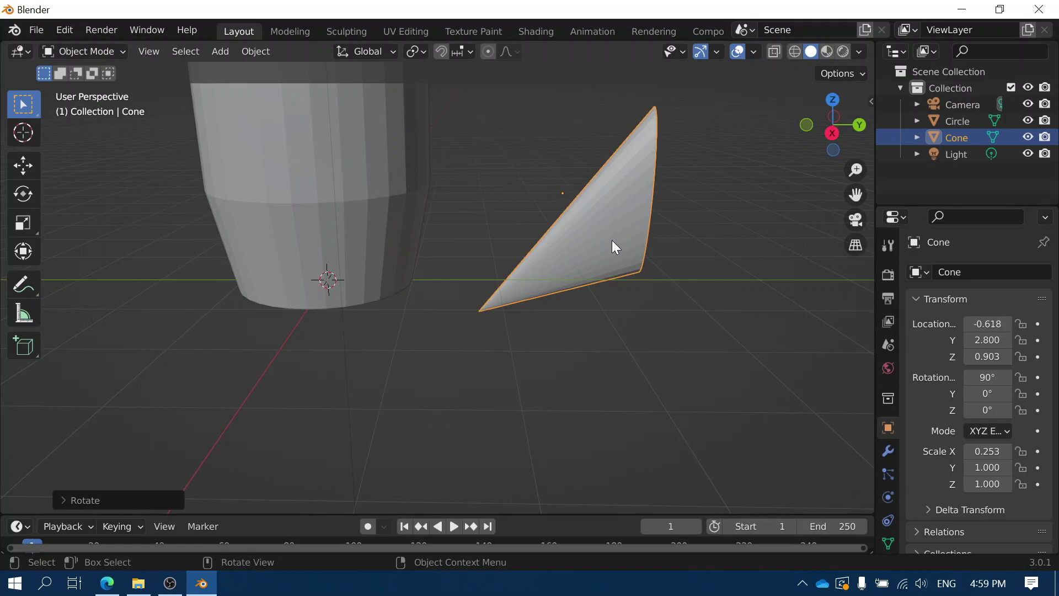
- Move the rotated cone along Y to about -2.04 m so its base meets the opposite side of the body
middle_click_drag(624, 258, 613, 259)
key("g")
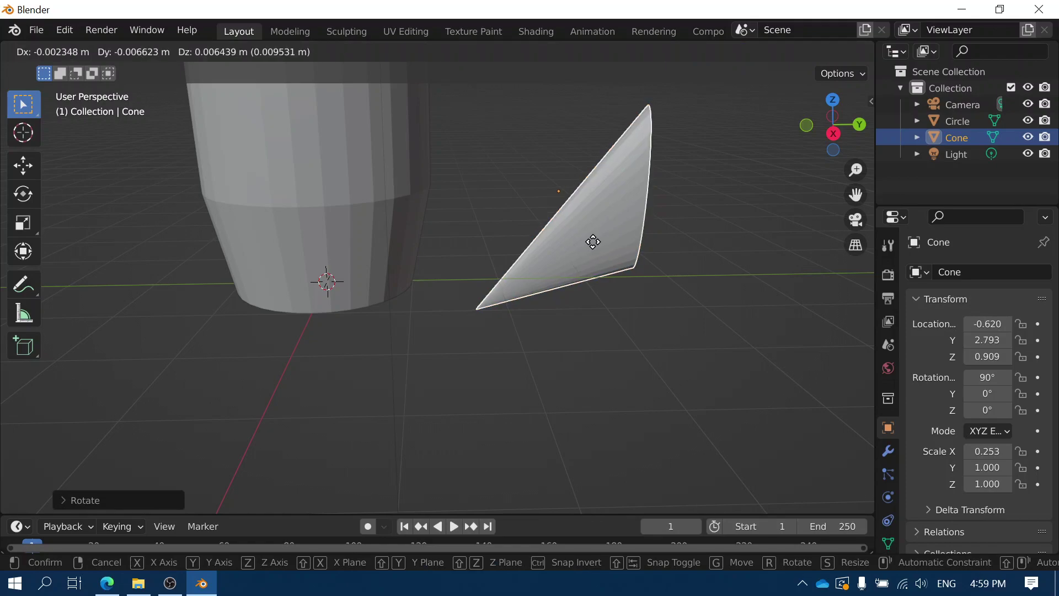
key("y")
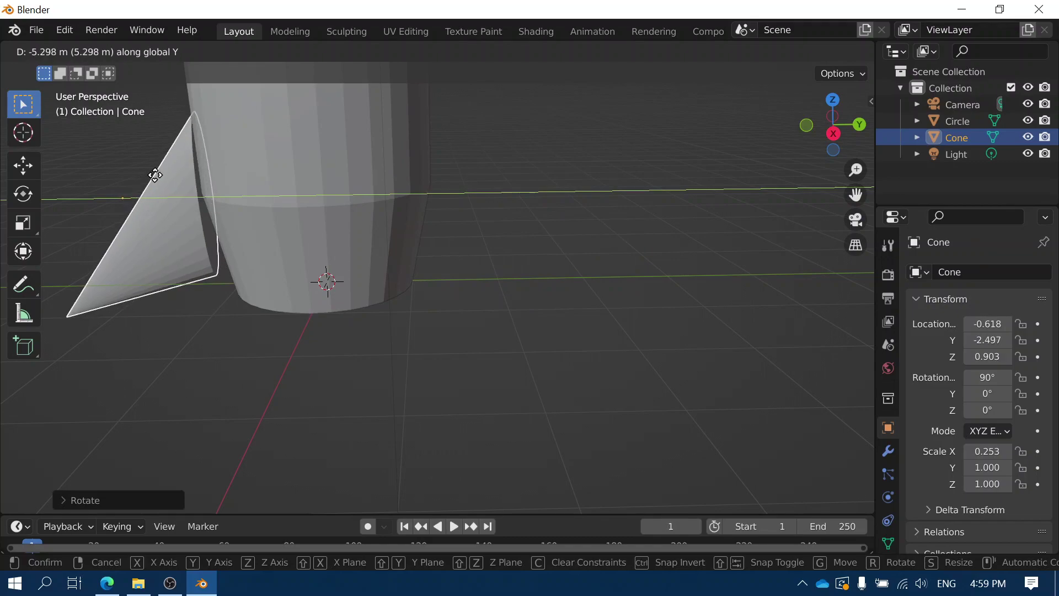
left_click(171, 170)
middle_click_drag(170, 171, 309, 270)
key("g")
key("y")
left_click(331, 280)
middle_click_drag(331, 279, 396, 319)
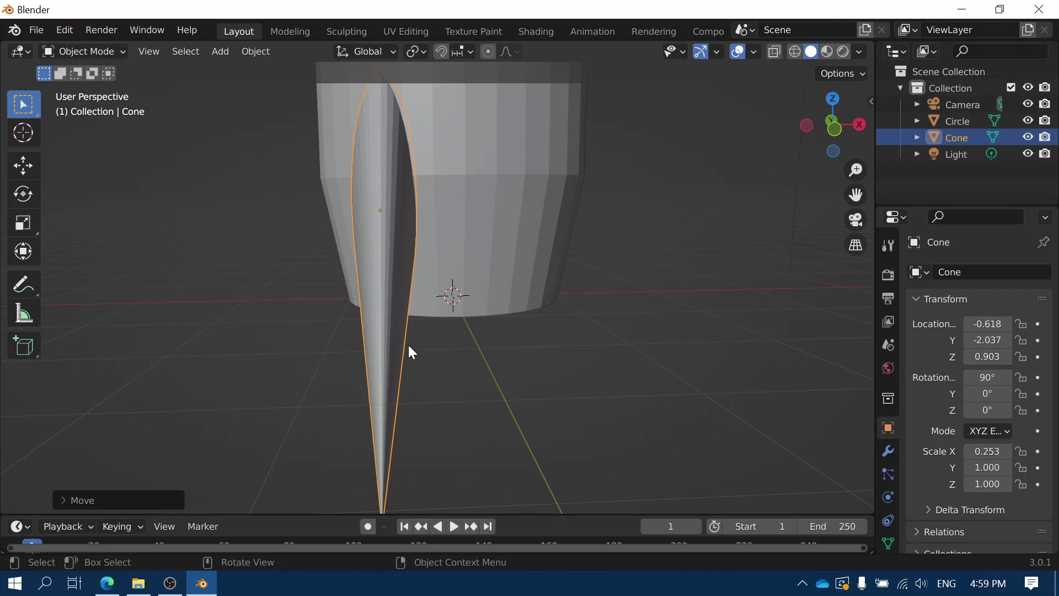
- Move the flattened cone fin along X to about 0.006 m so it is centred on the rocket body
key("g")
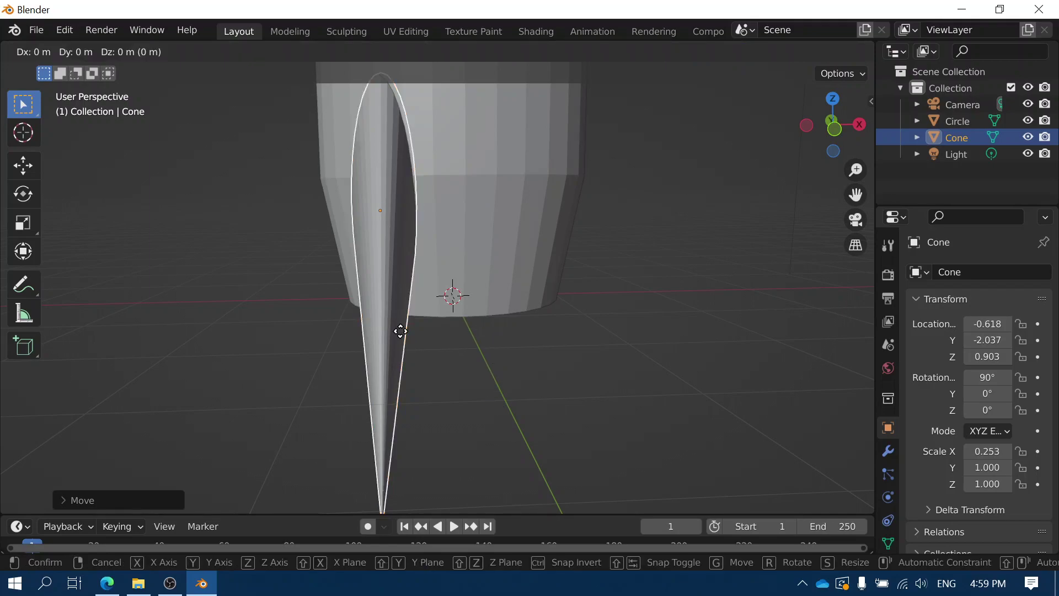
key("x")
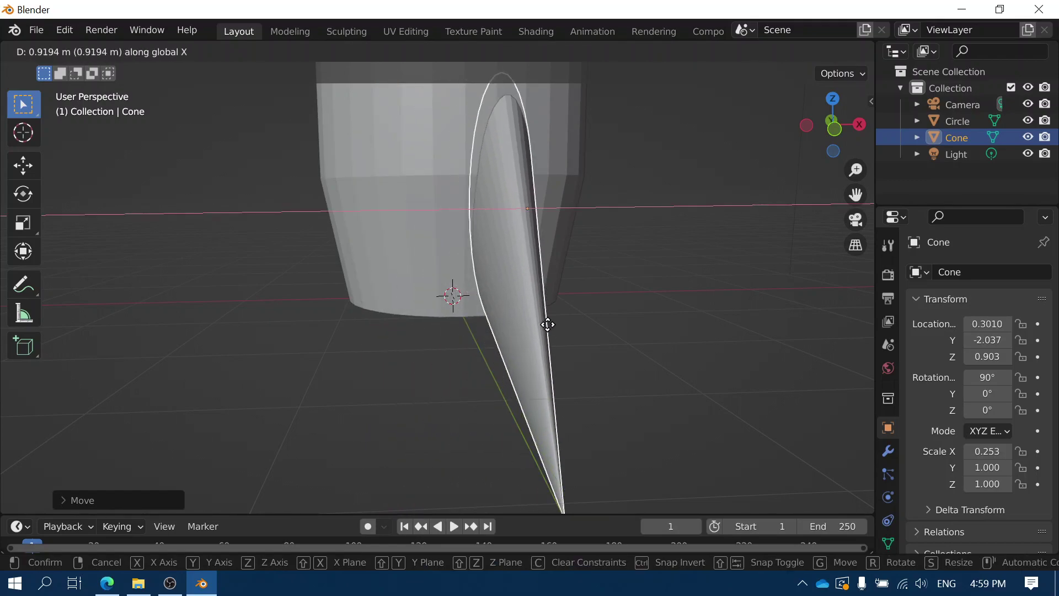
left_click(548, 324)
middle_click_drag(624, 419, 611, 458)
left_click(834, 101)
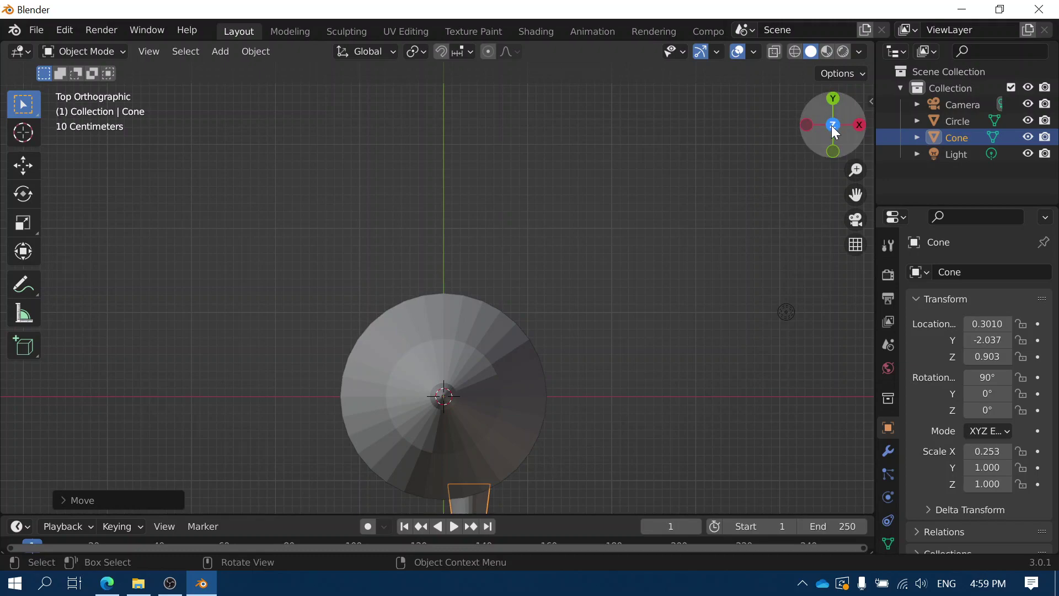
middle_click_drag(487, 378, 499, 234, "shift")
key("g")
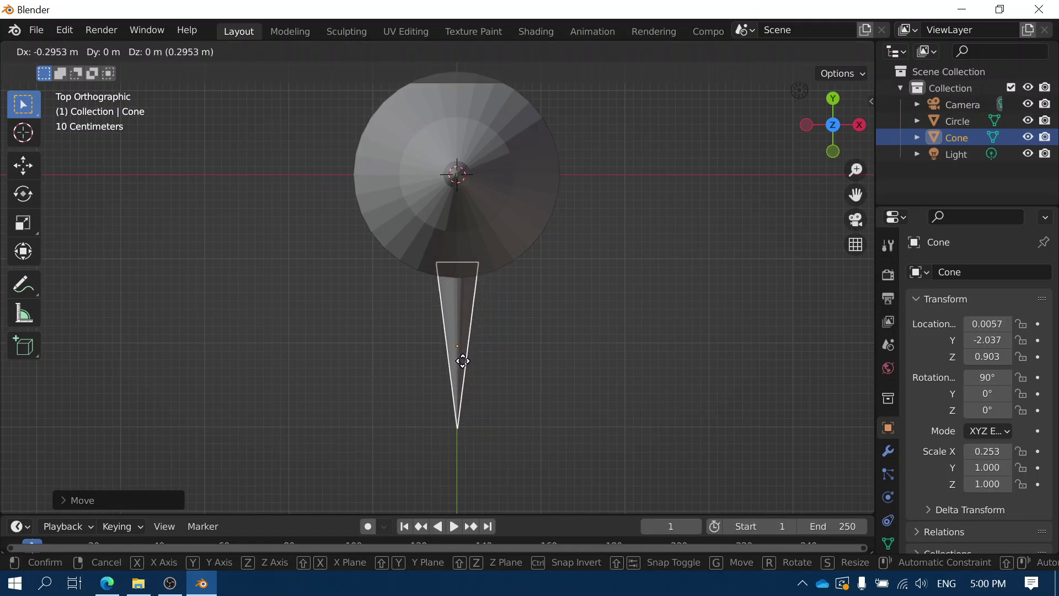
left_click(462, 361)
- Raise the fin along Z to about 1.13 m on the lower part of the rocket body
middle_click_drag(462, 361, 302, 254)
key("g")
key("z")
left_click(406, 300)
middle_click_drag(409, 303, 601, 377)
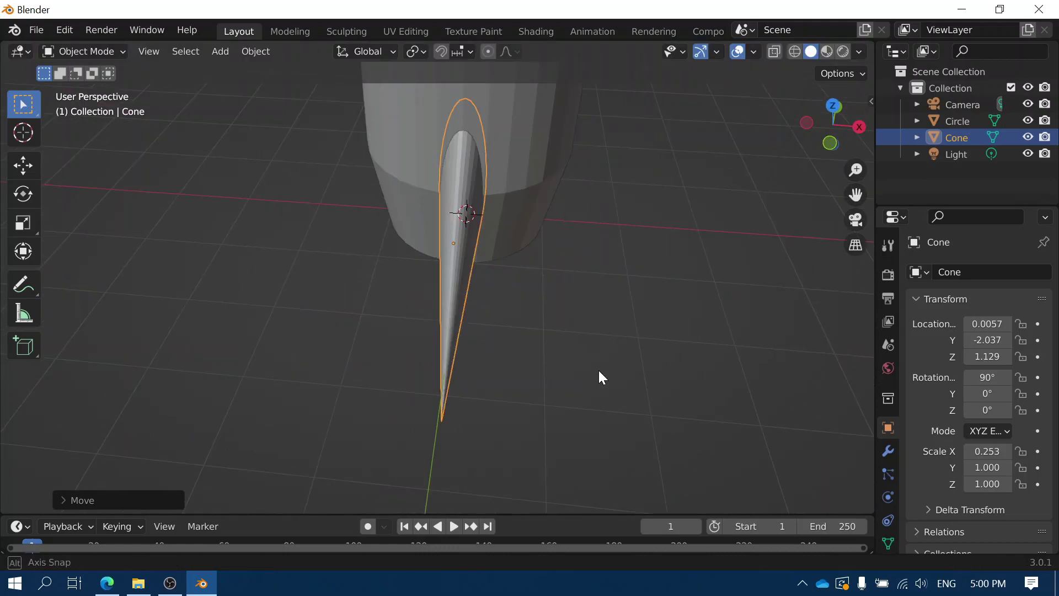
left_click(833, 111)
middle_click_drag(581, 394, 461, 241)
scroll(459, 238, "down", 8)
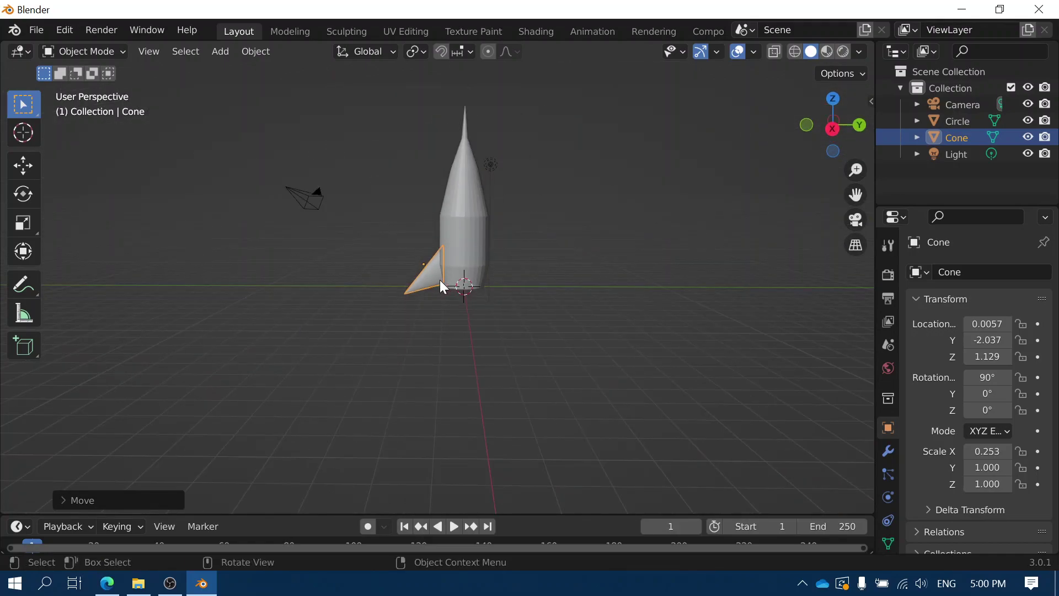
- In the top orthographic view, duplicate the fin in place
middle_click_drag(441, 282, 654, 412)
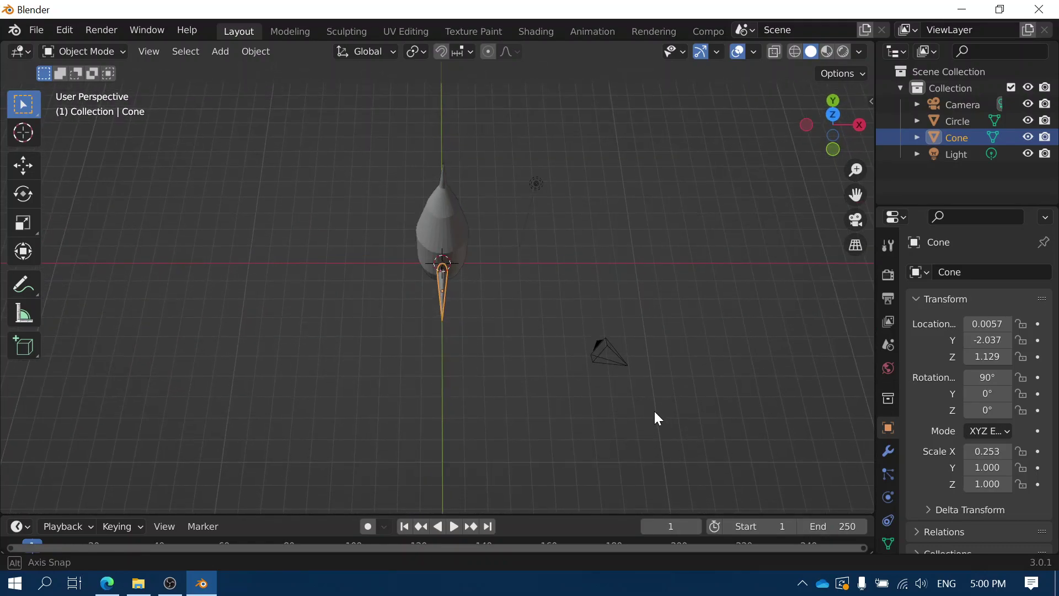
left_click(833, 116)
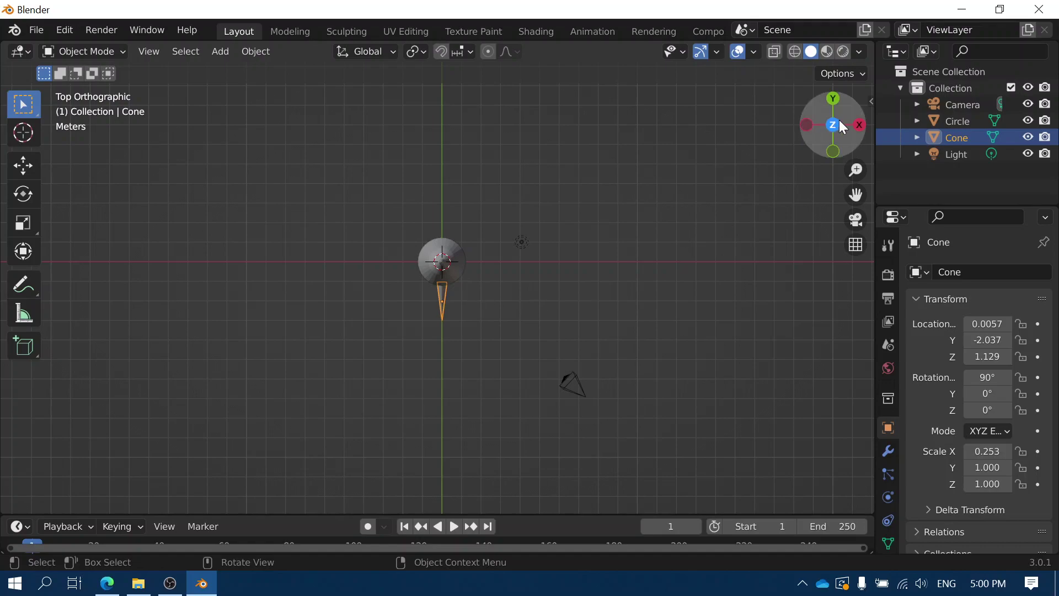
scroll(476, 312, "up", 3)
scroll(475, 312, "up", 2)
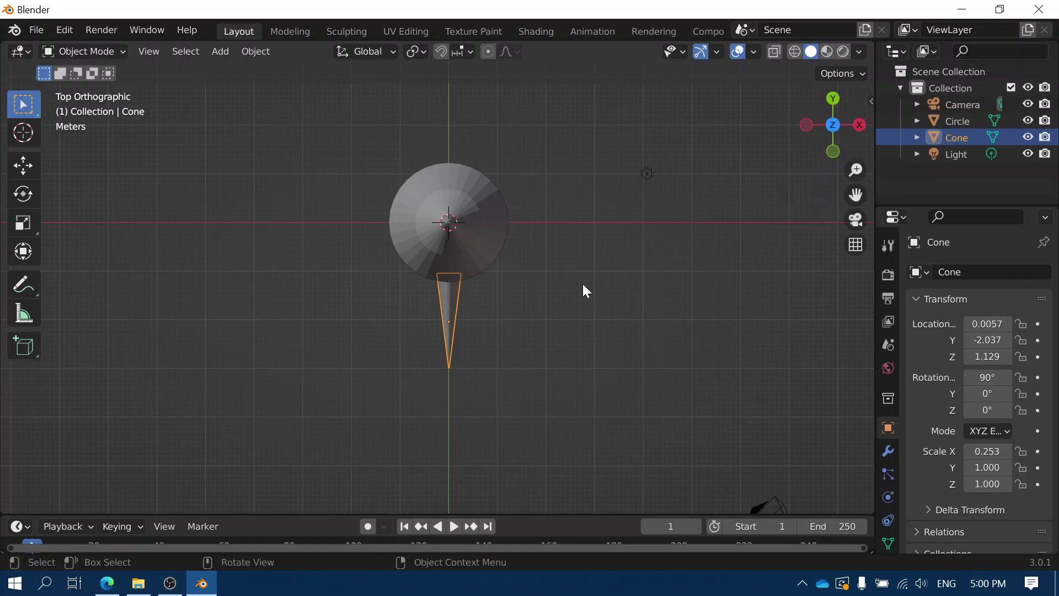
middle_click_drag(575, 291, 567, 336, "shift")
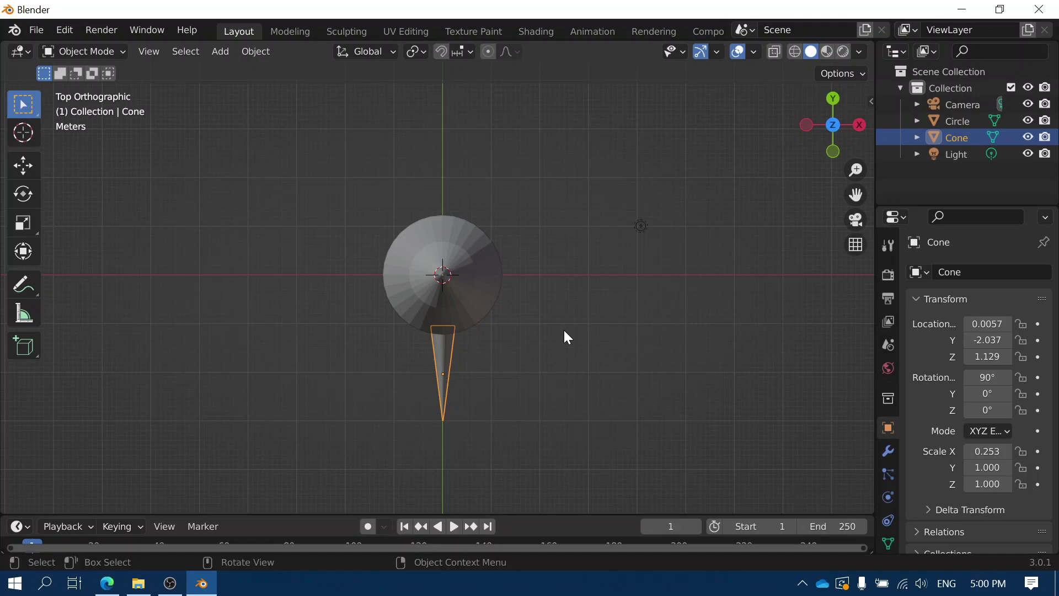
key("shift")
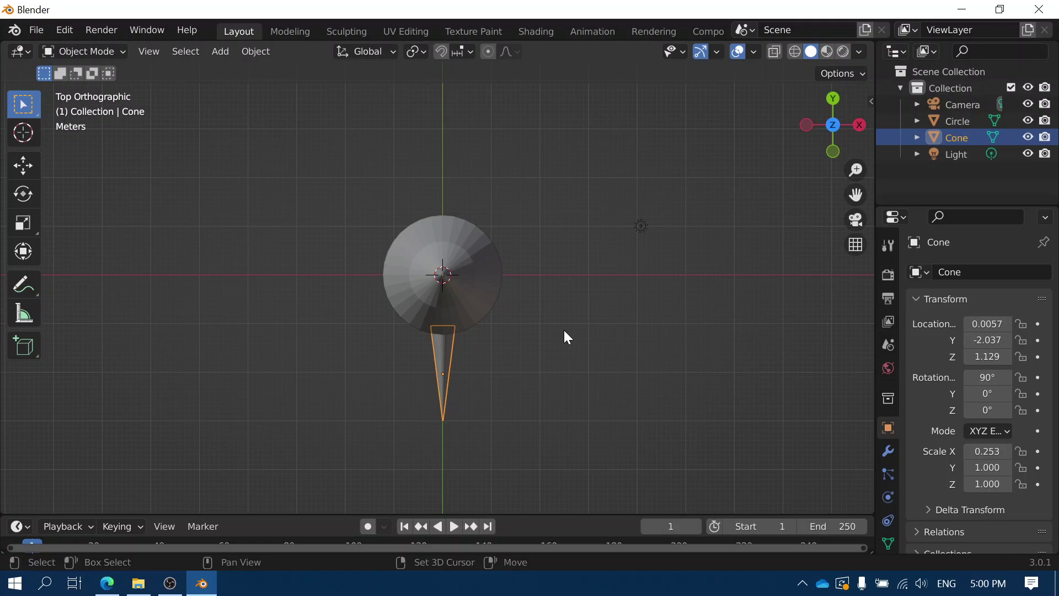
key("shift+d")
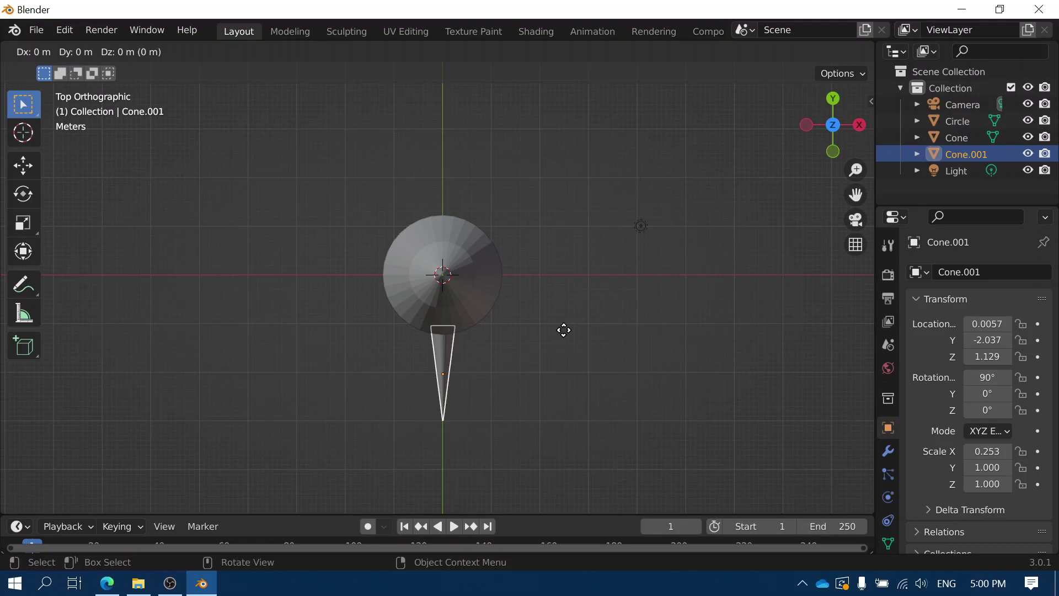
right_click(564, 330)
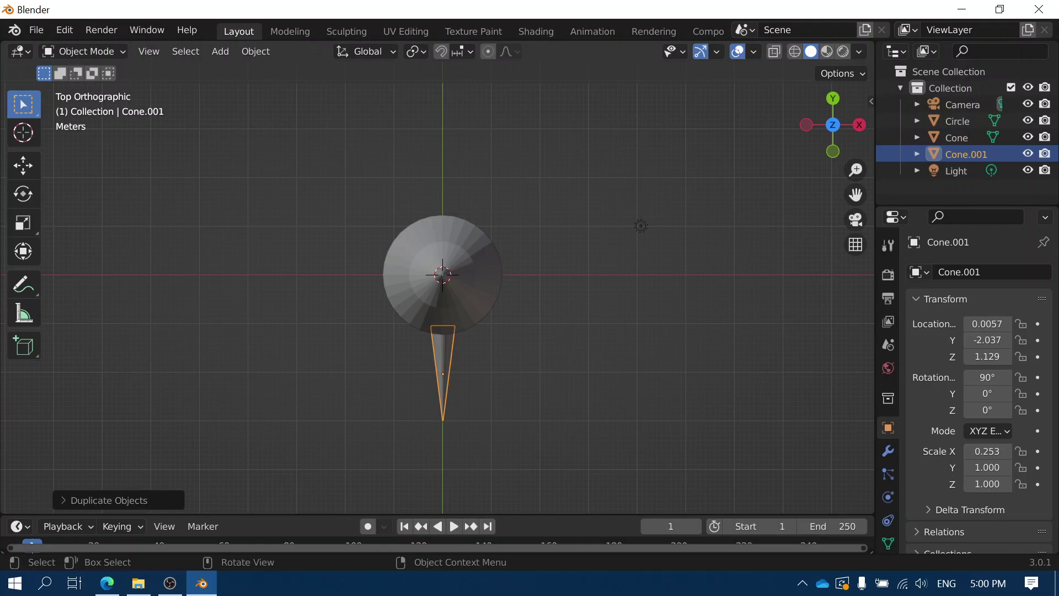
- Rotate the copied fin 90° in the top view and move it against the body's negative X side, at about X -2.115 m, Y 0.003 m
type("r90")
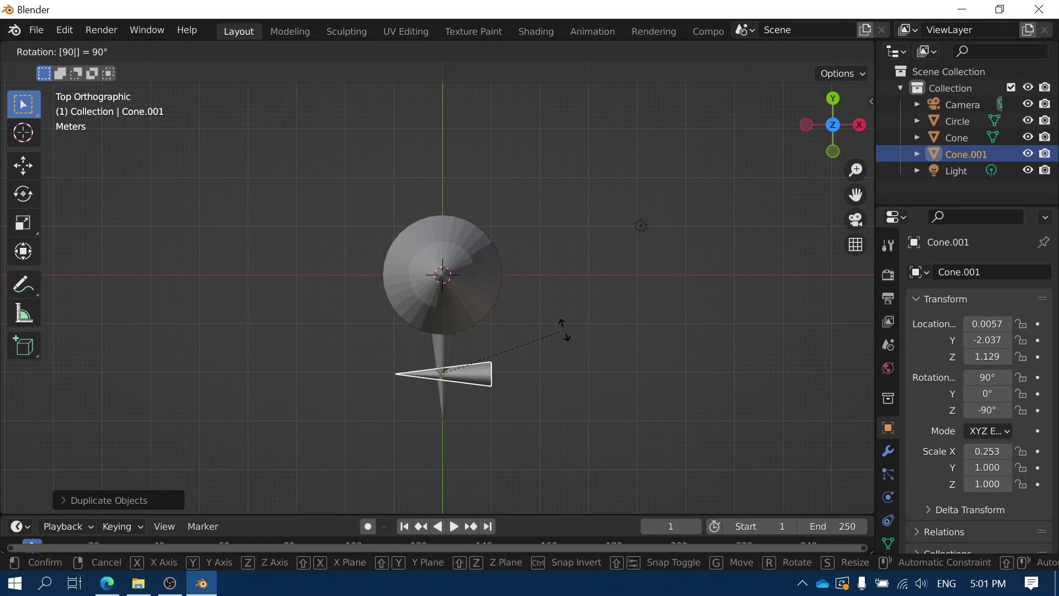
key("Return")
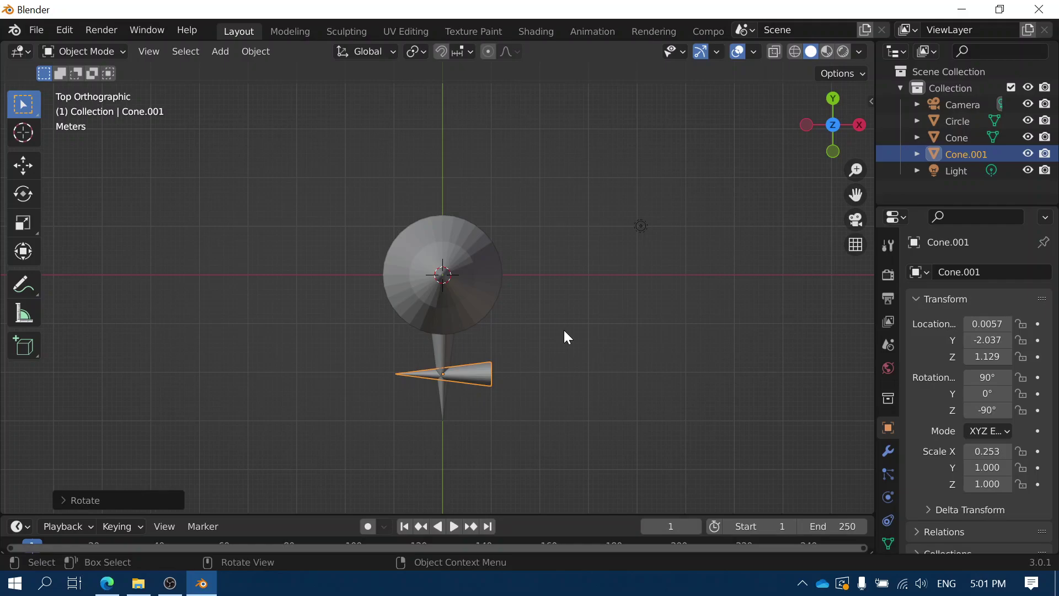
key("g")
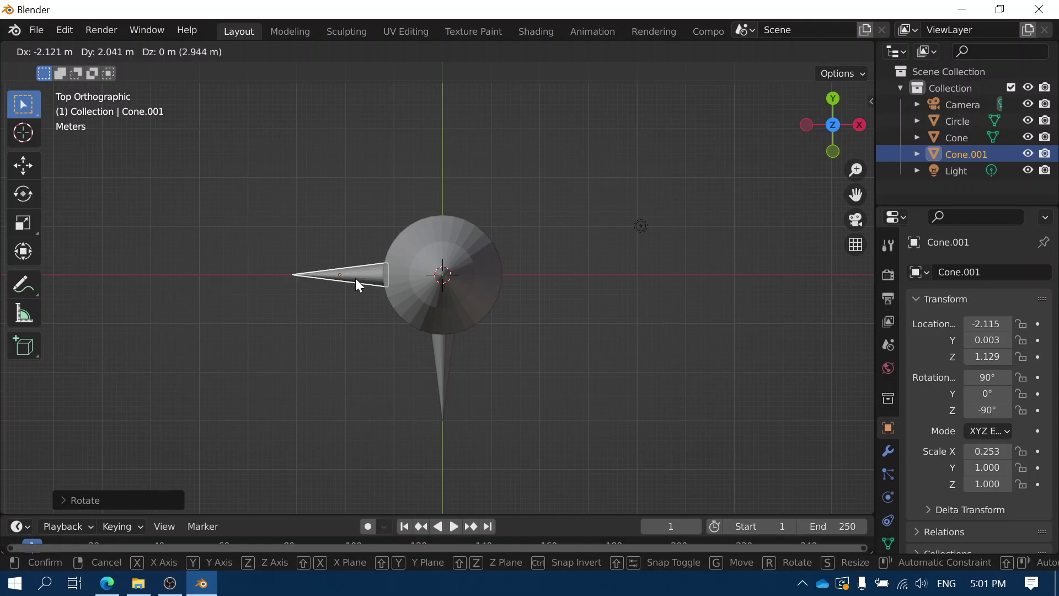
left_click(356, 280)
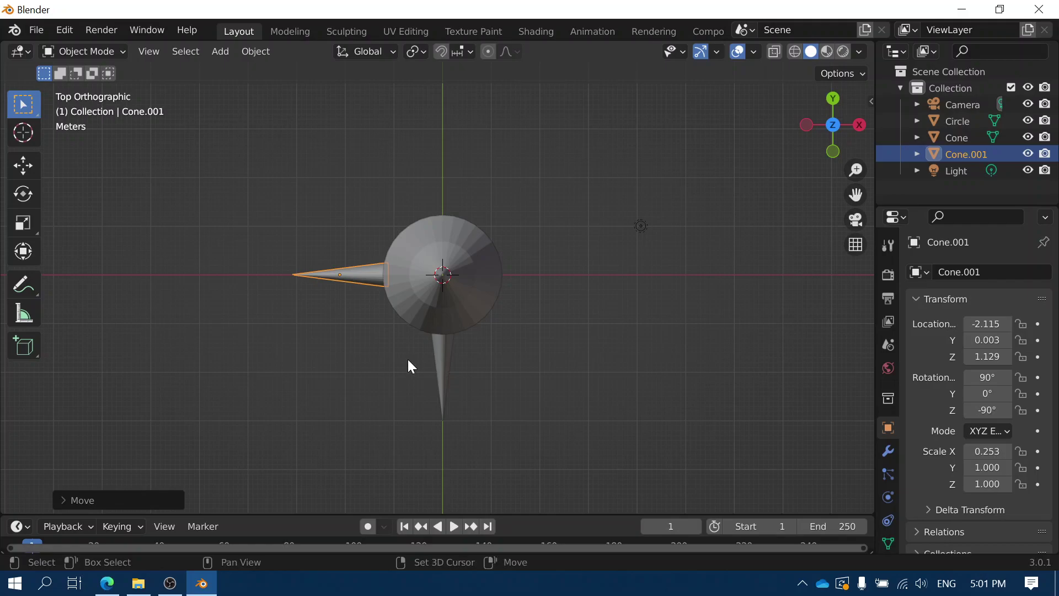
- Duplicate the fin on the body's negative X side in place
key("shift+d")
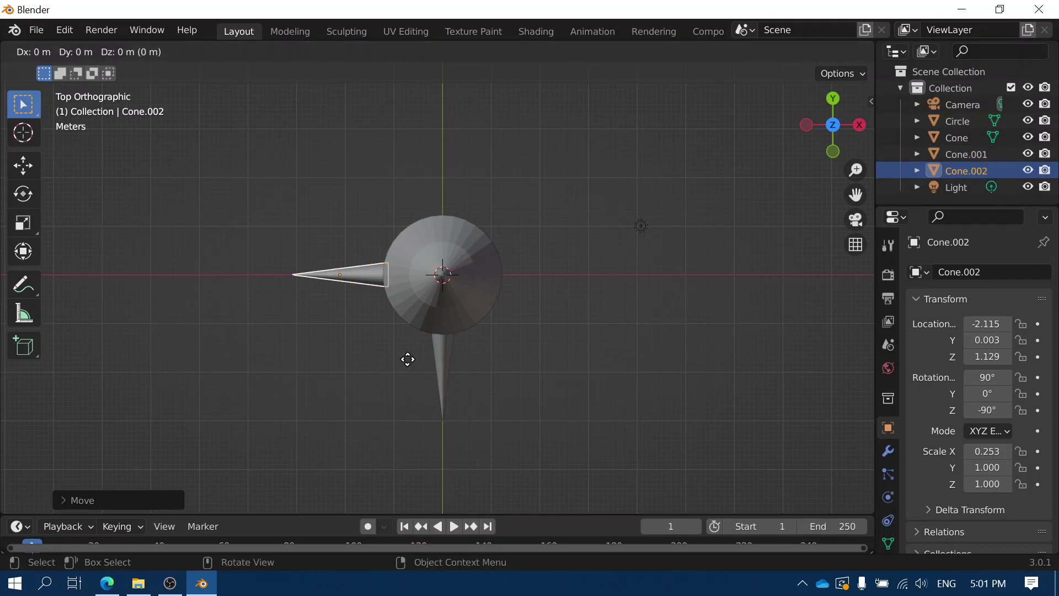
left_click(408, 359)
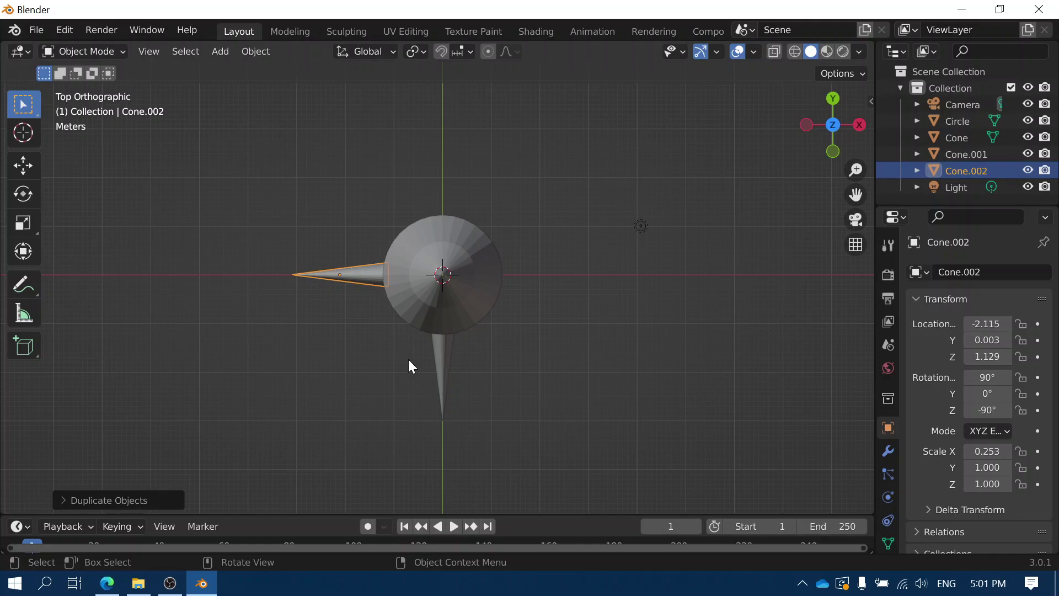
type("r")
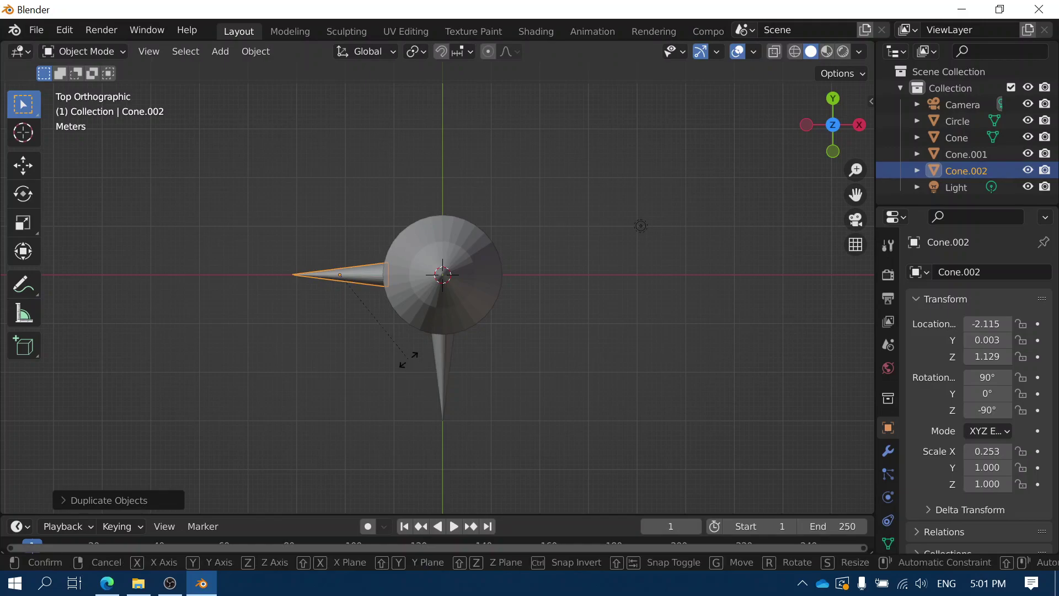
type("90")
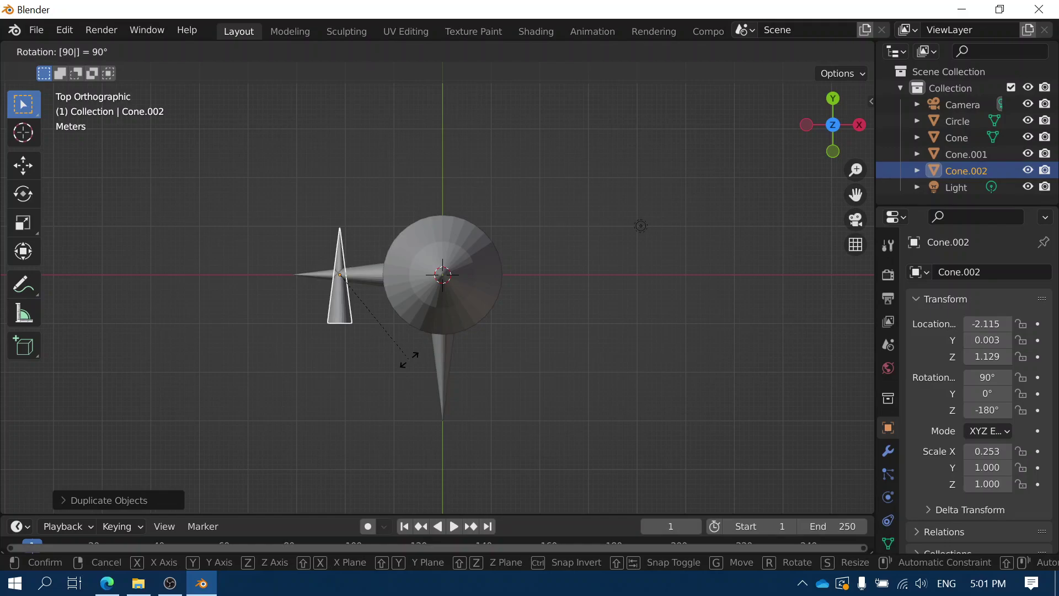
type("zz")
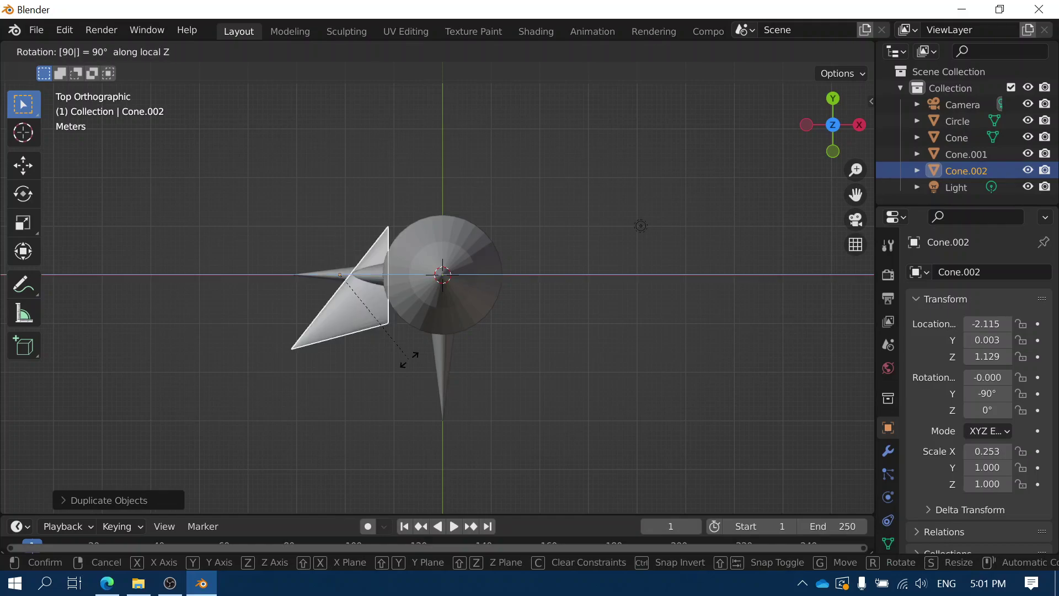
type("r90")
key("Escape")
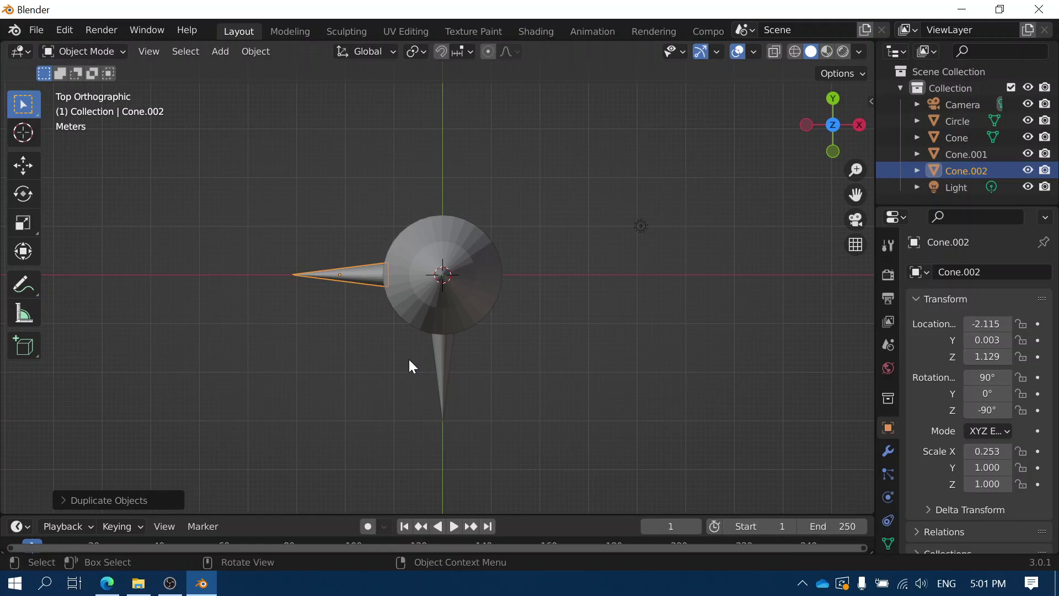
- Rotate the new copy by -90° about global Z and place it on the body's positive Y side, at about X 0.028 m, Y 2.033 m
key("r")
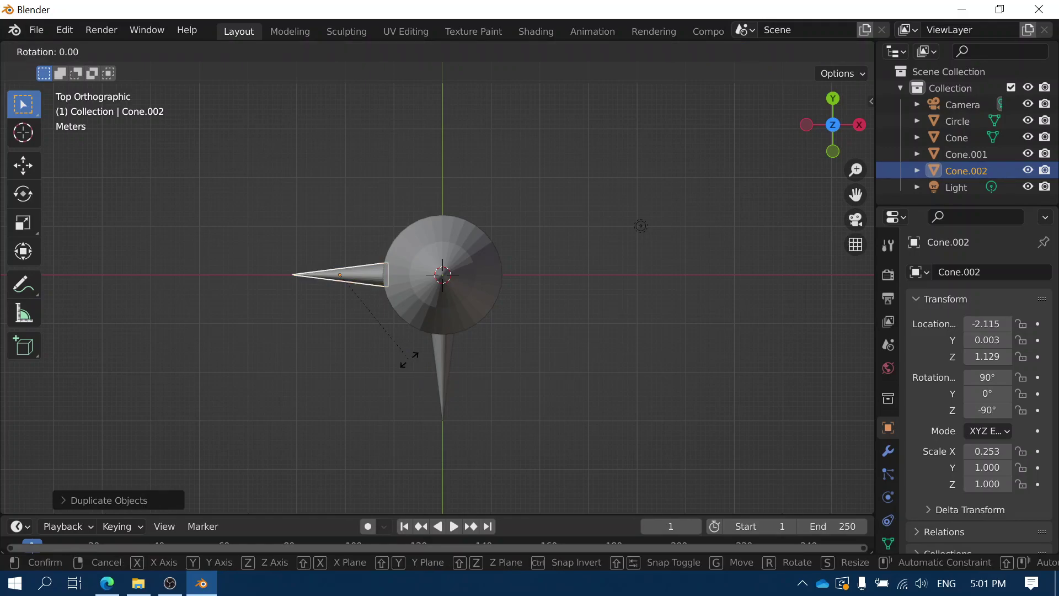
type("z")
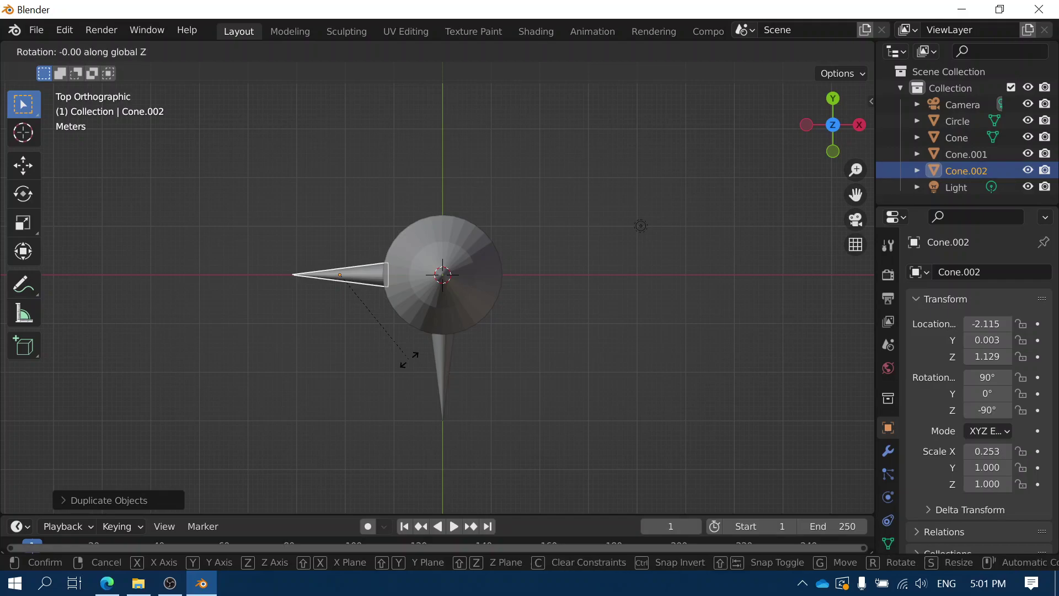
type("90")
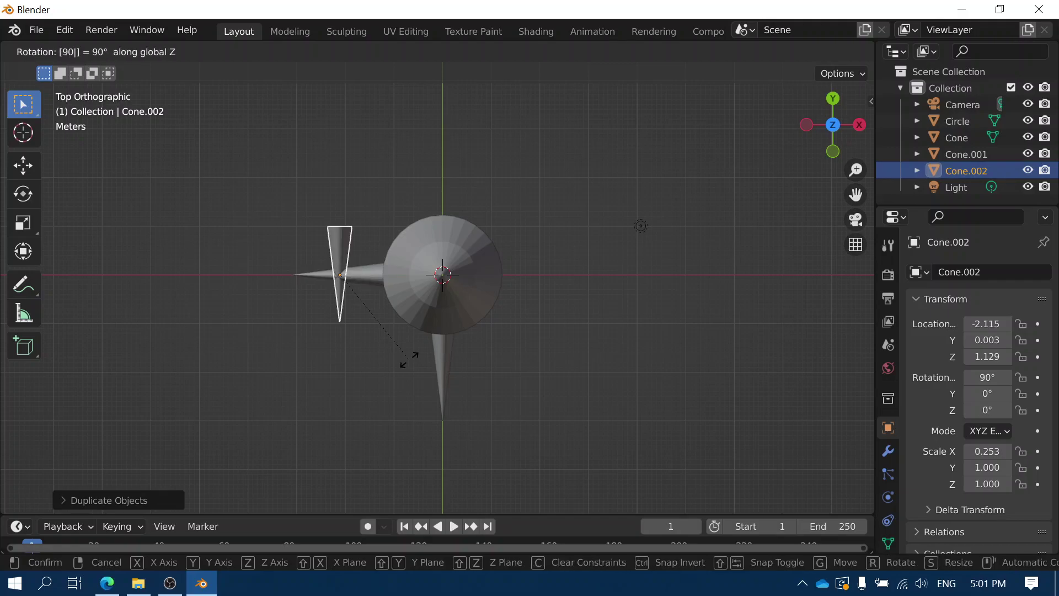
key("BackSpace")
key("BackSpace")
type("-90")
key("Return")
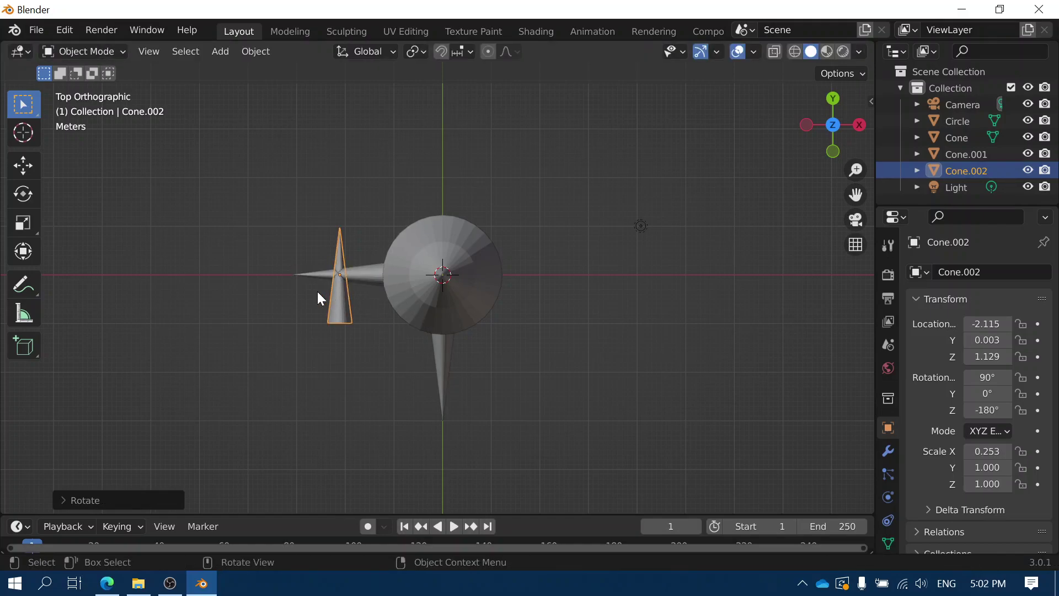
key("g")
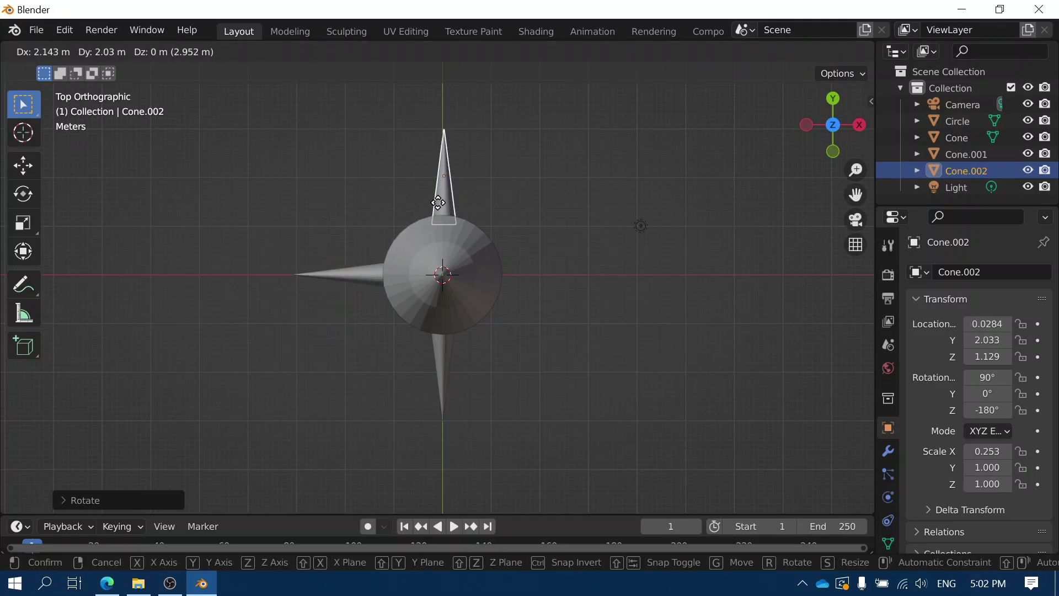
left_click(438, 203)
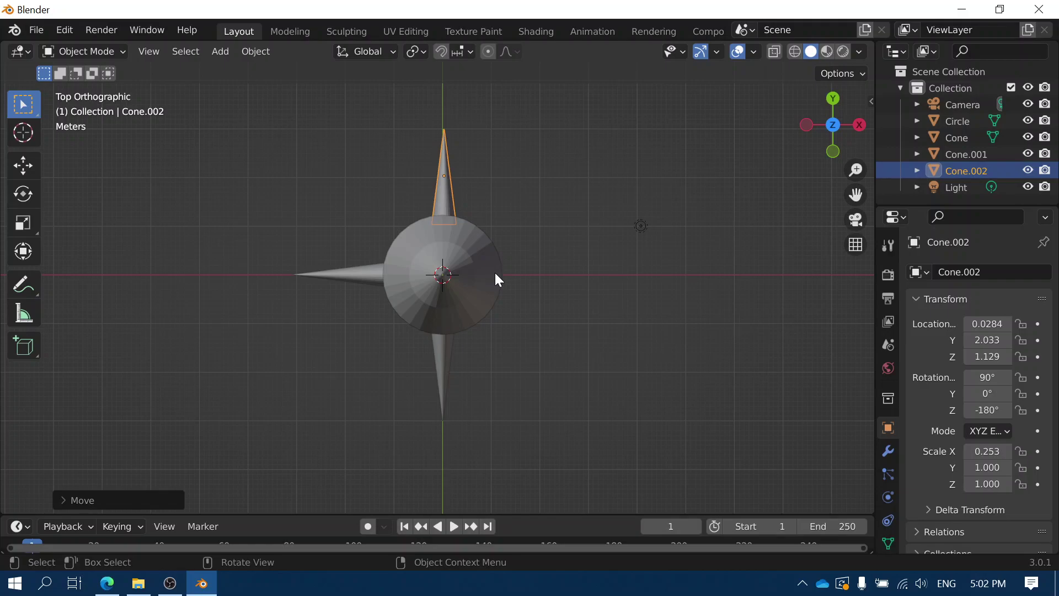
- Duplicate the fin on the positive Y side in place and rotate the copy 90° in the top view
key("shift+d")
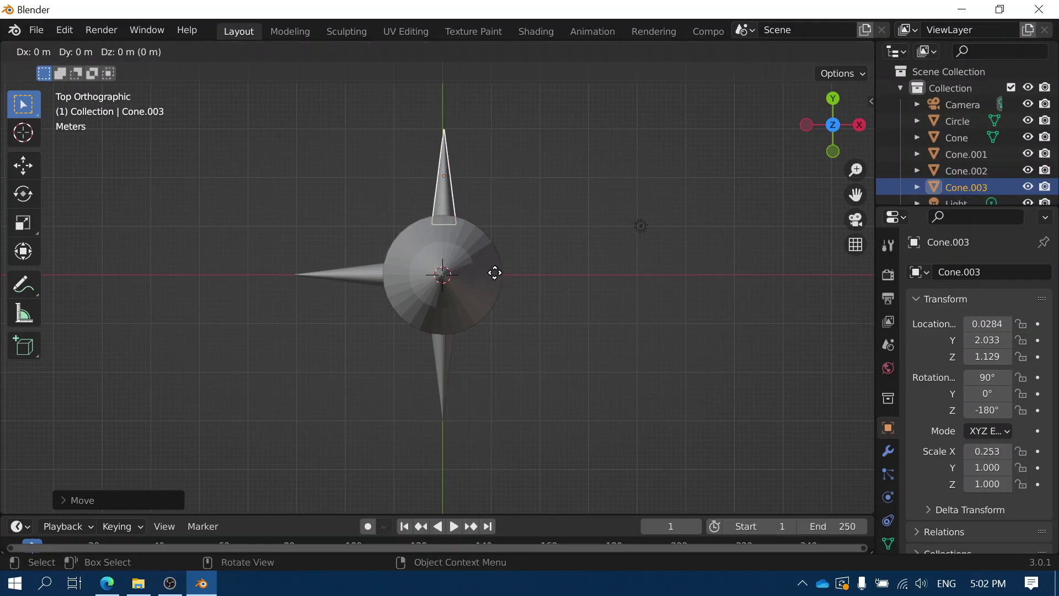
left_click(495, 273)
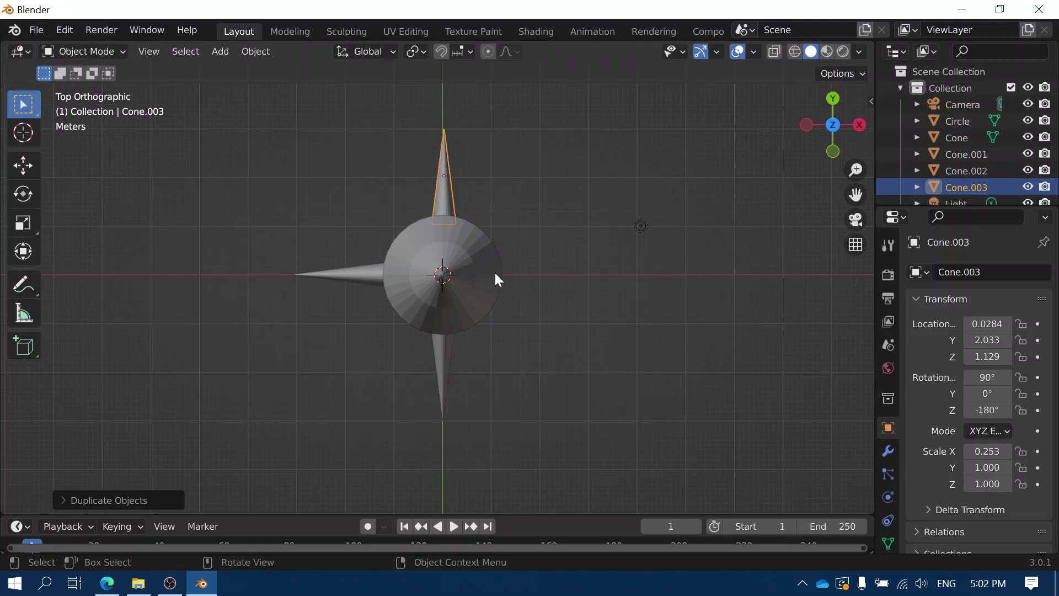
type("r90")
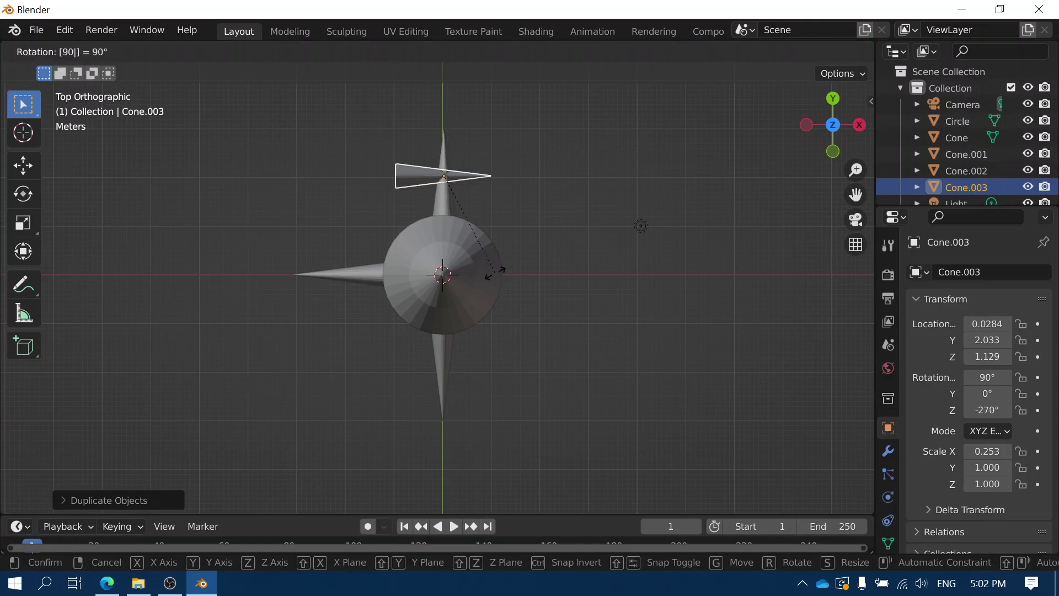
key("Return")
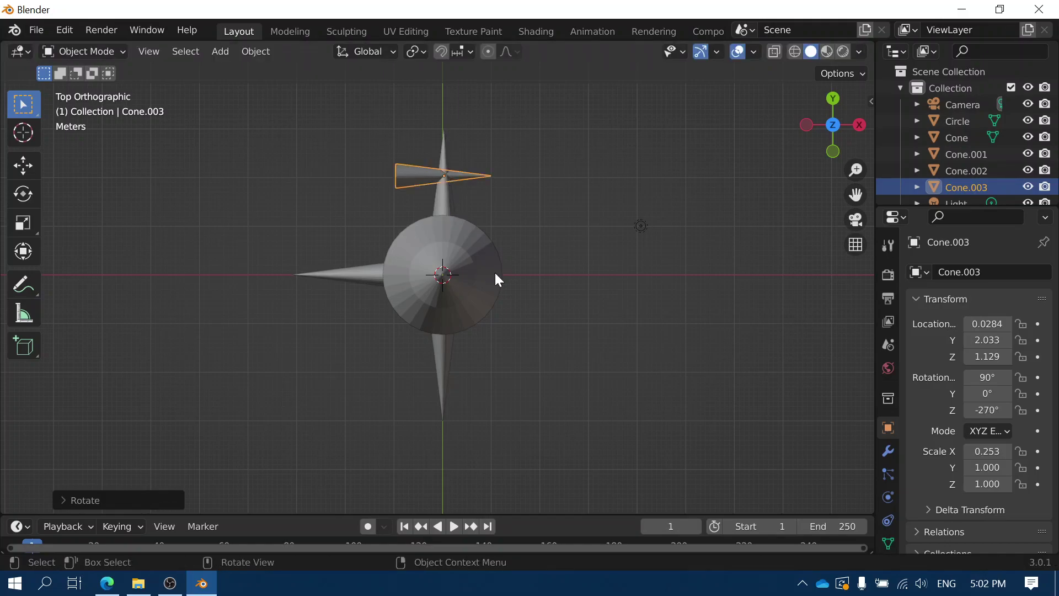
- Move the fourth fin against the body's positive X side, at about X 2.024 m, Y 0.003 m, and check the rocket in perspective
key("g")
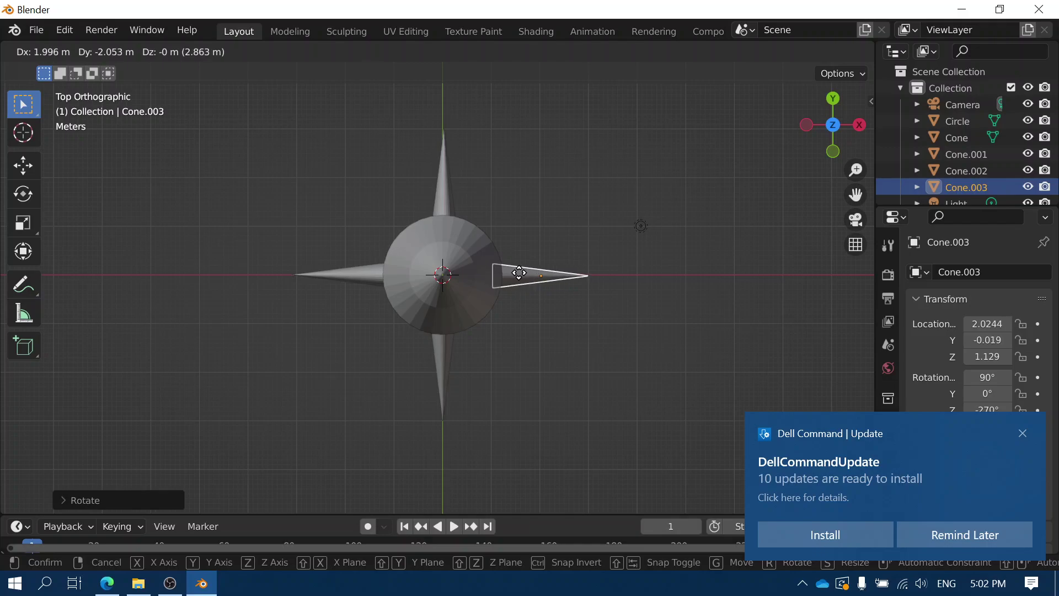
left_click(520, 272)
middle_click_drag(527, 366, 346, 221)
scroll(346, 221, "down", 5)
middle_click_drag(440, 277, 384, 245)
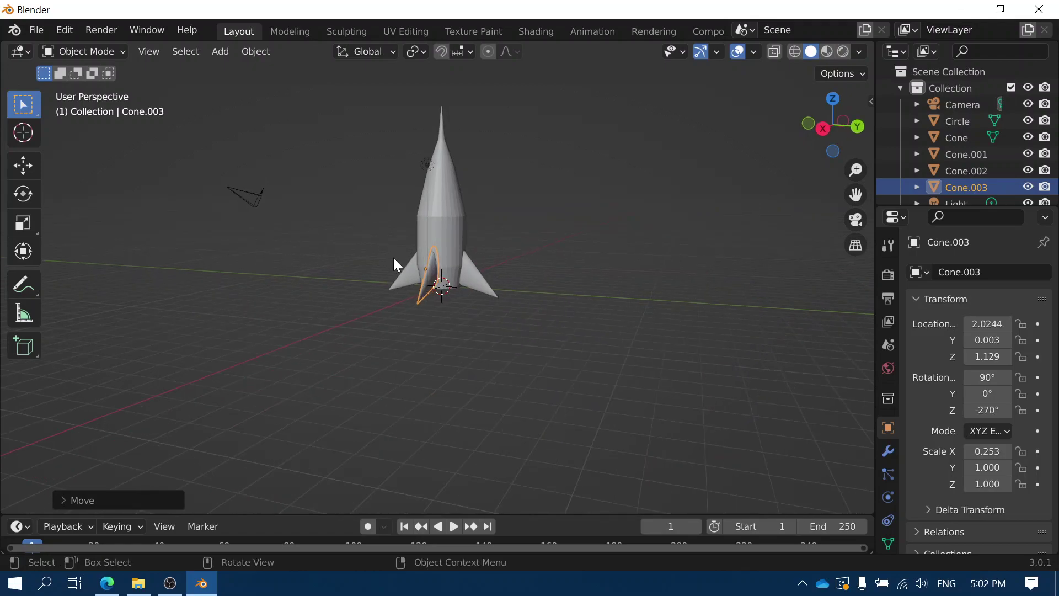
- Give the fin on the positive X side a new material with a red base color and switch the viewport to Material Preview shading
middle_click_drag(477, 319, 636, 325)
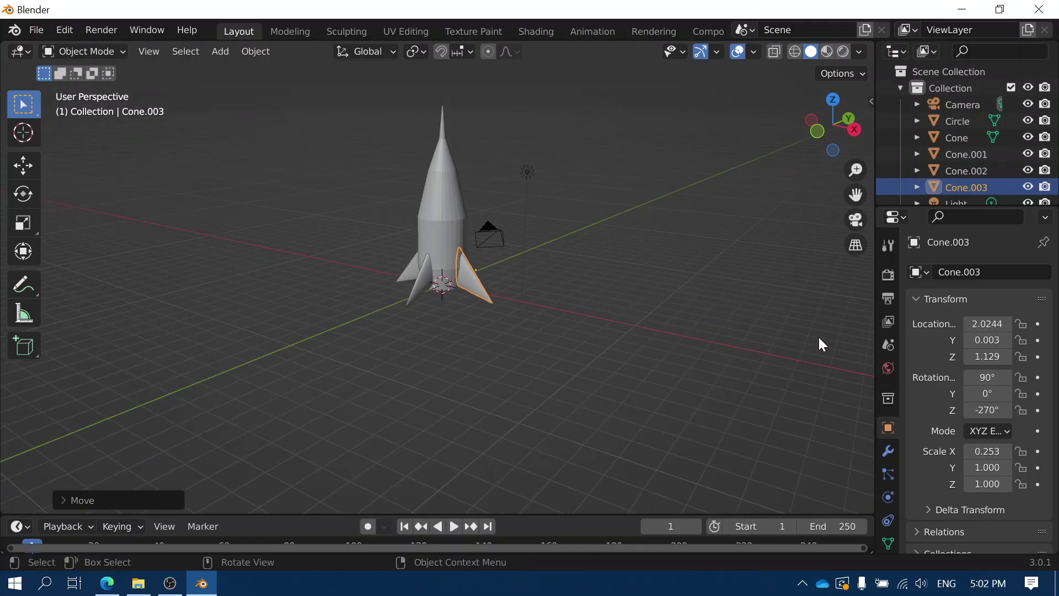
scroll(887, 316, "down", 3)
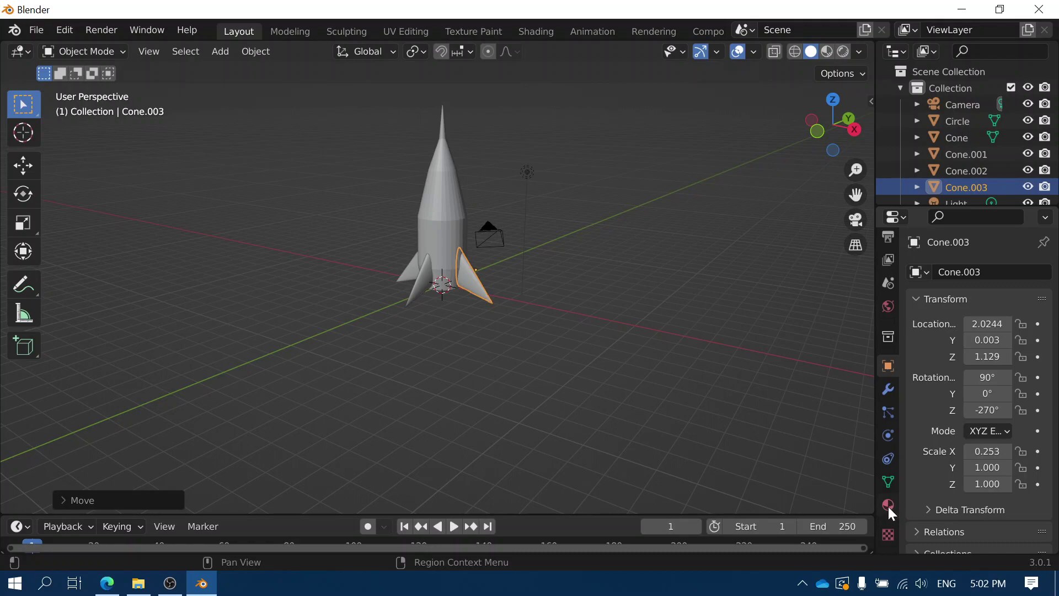
left_click(890, 506)
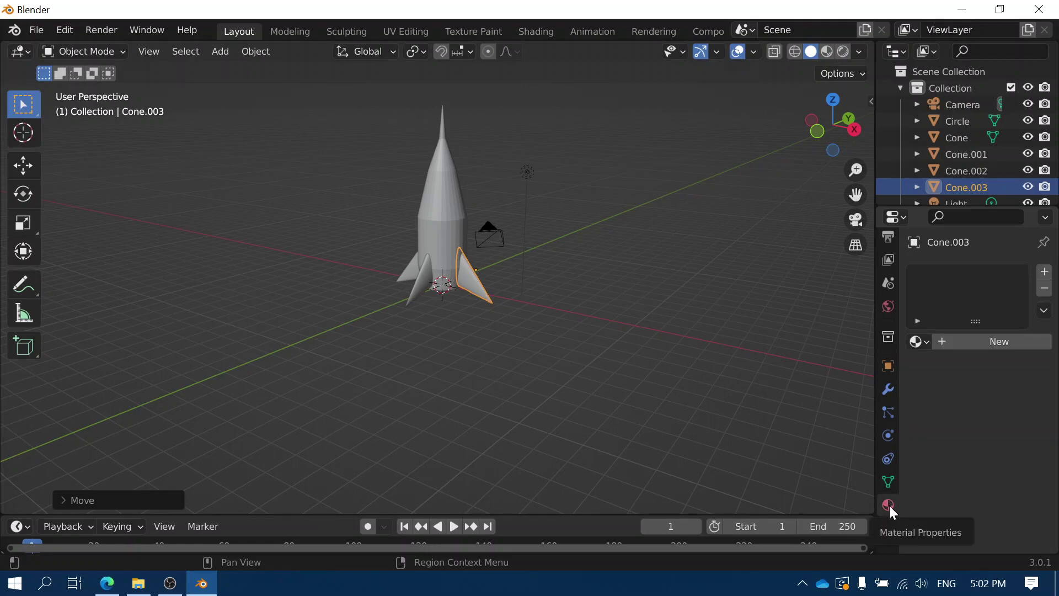
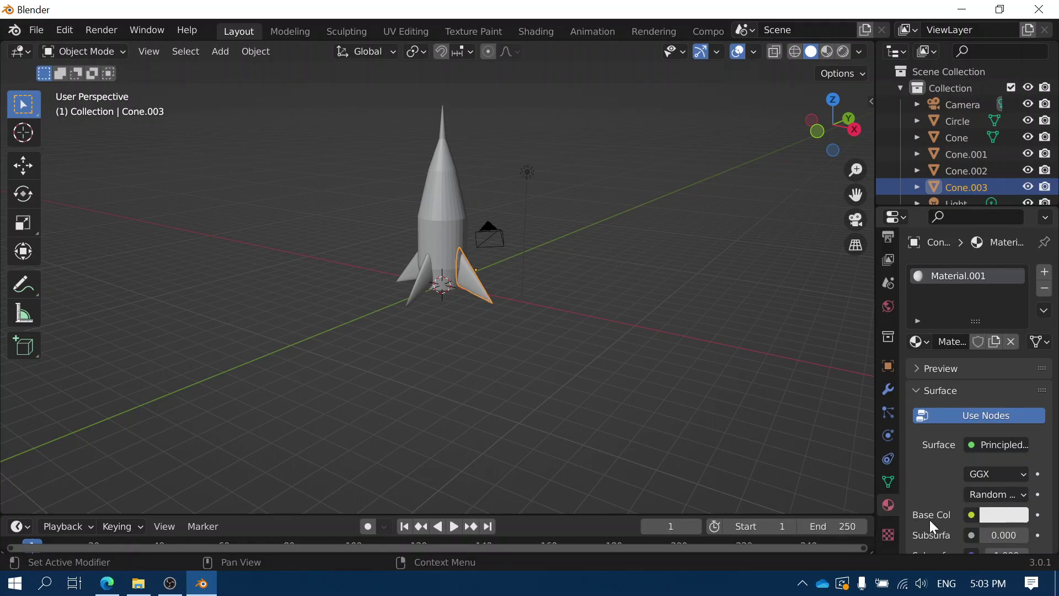
left_click(995, 514)
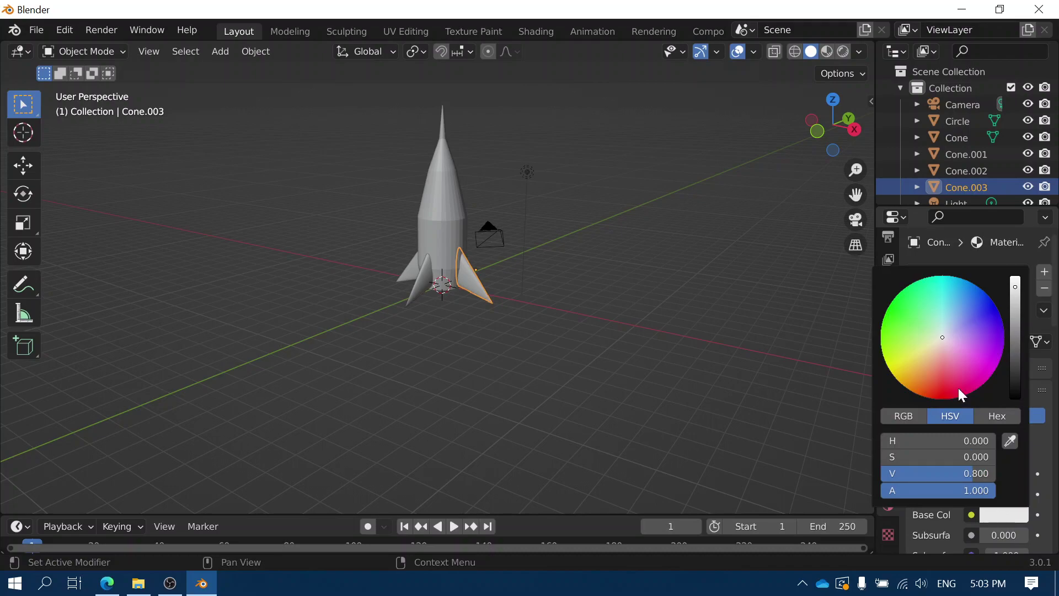
left_click_drag(939, 335, 937, 398)
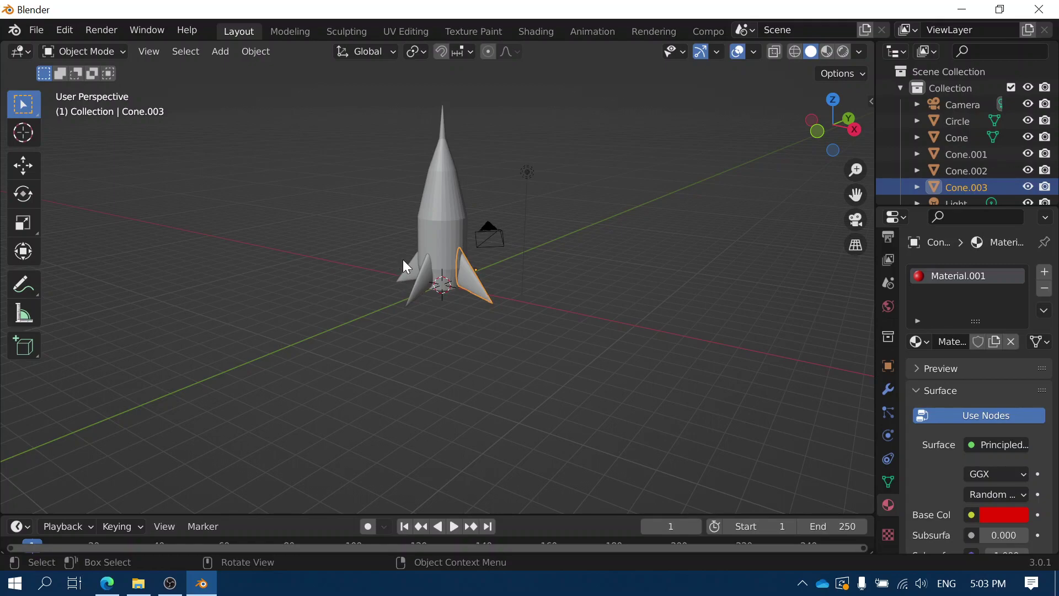
left_click(827, 52)
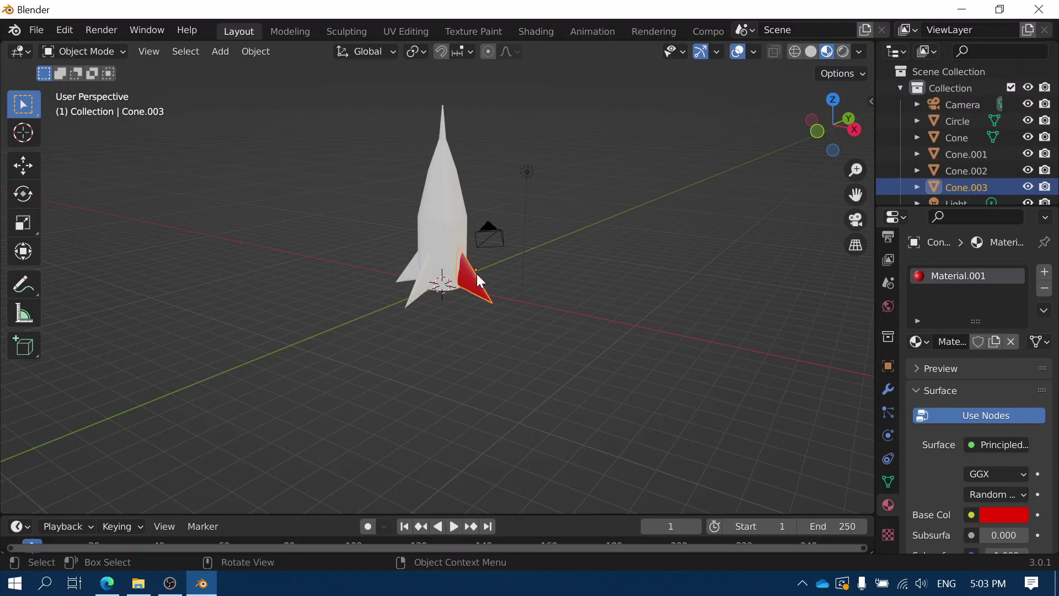
- Give the fin on the negative Y side a new material with a fully saturated red base color
middle_click_drag(467, 287, 491, 291)
left_click(429, 289)
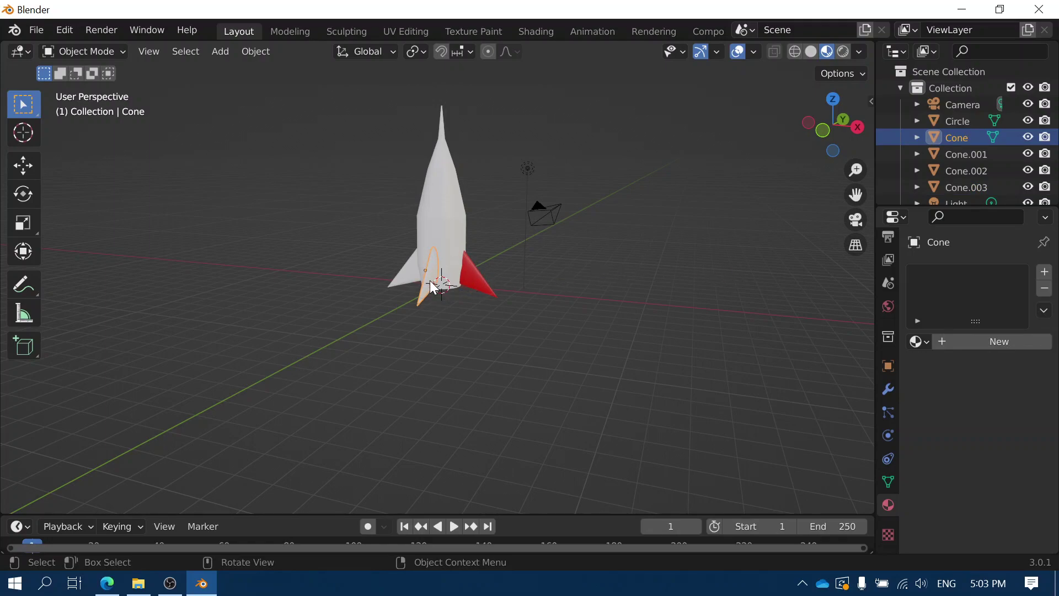
left_click(975, 347)
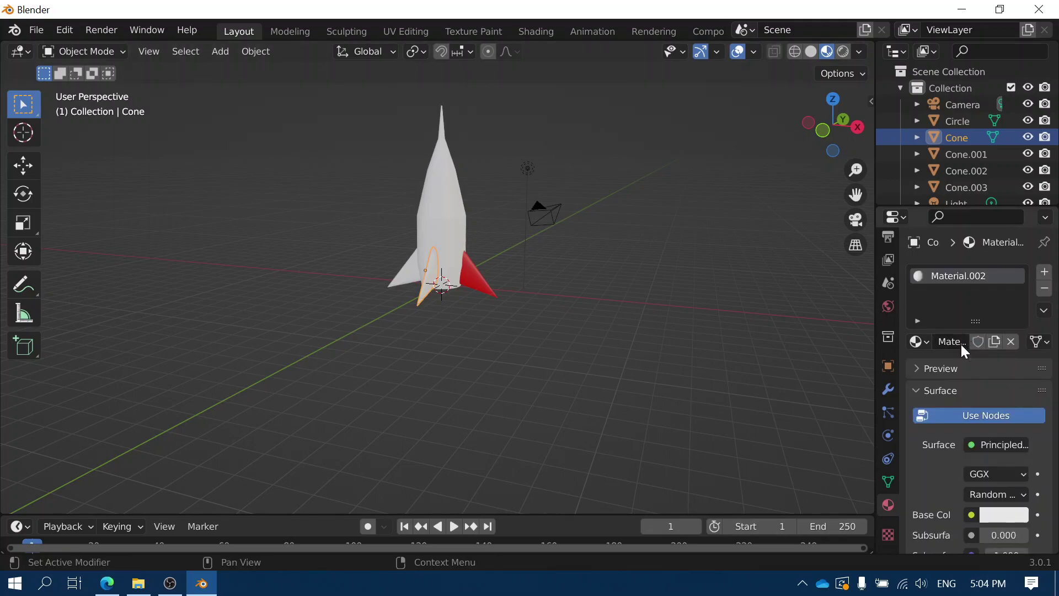
left_click(997, 516)
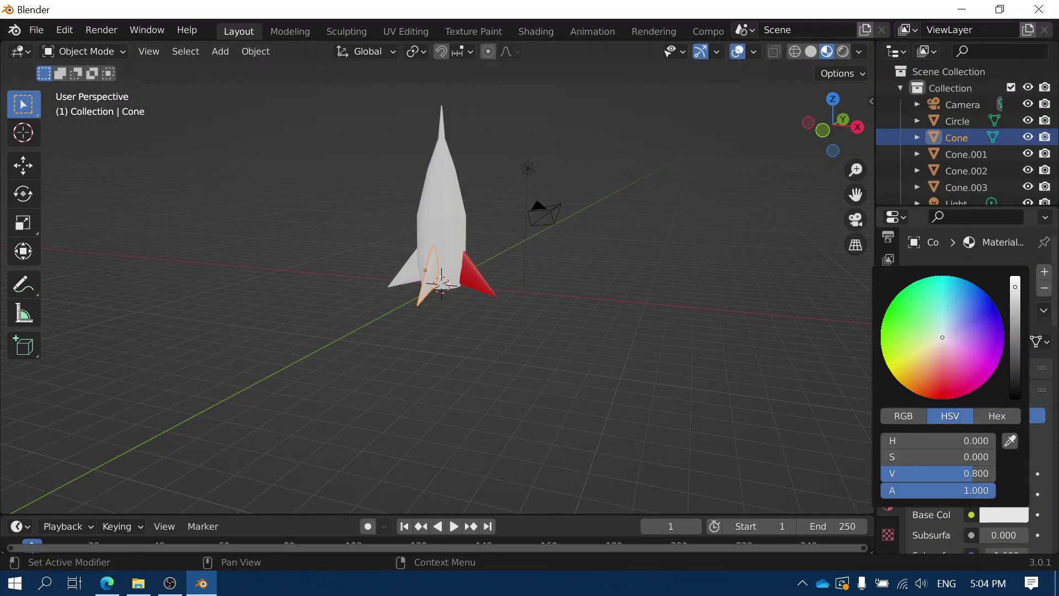
left_click_drag(939, 396, 937, 399)
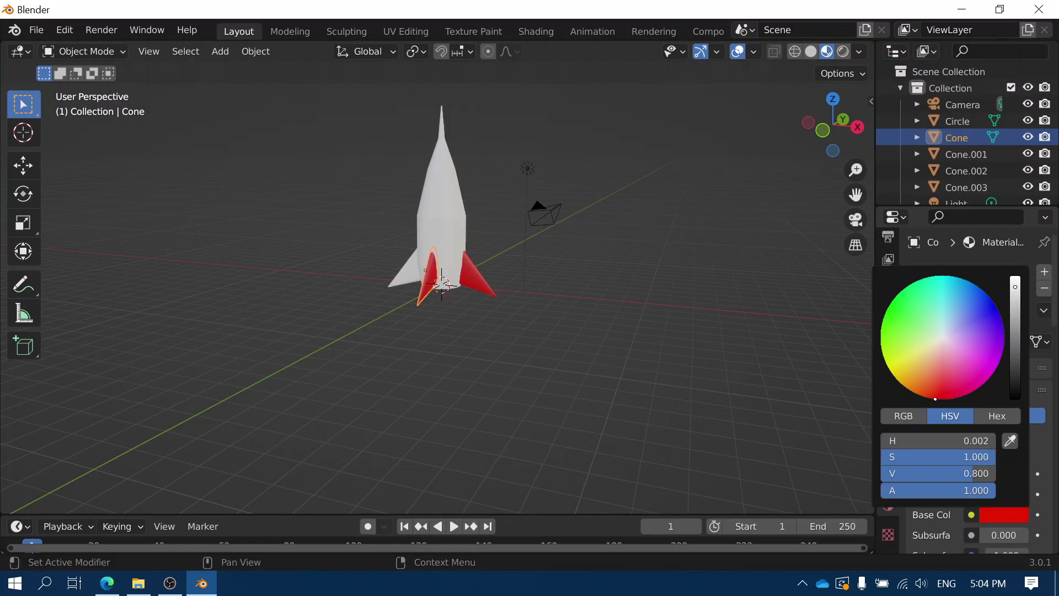
left_click(370, 340)
- Give the fin on the negative X side its own new material with a fully saturated red base color
middle_click_drag(371, 340, 415, 284)
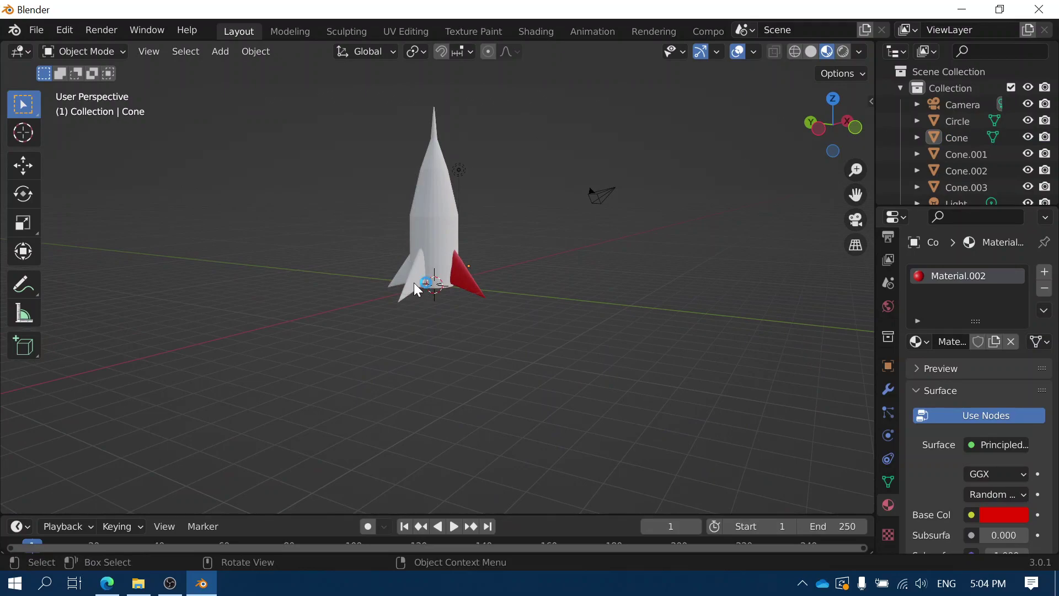
left_click(415, 288)
left_click(982, 343)
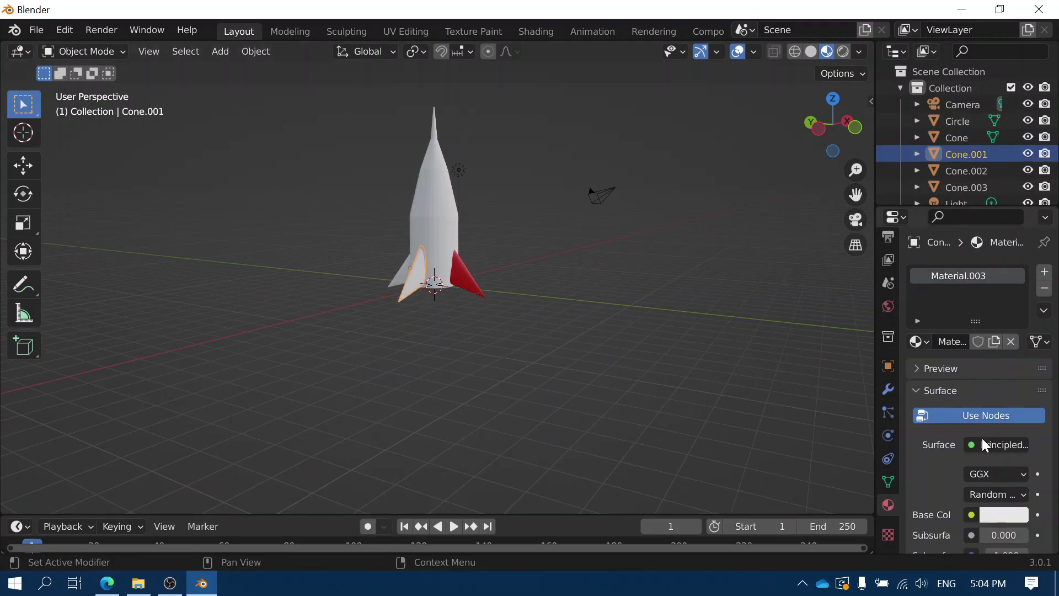
left_click(993, 514)
left_click_drag(938, 457, 988, 457)
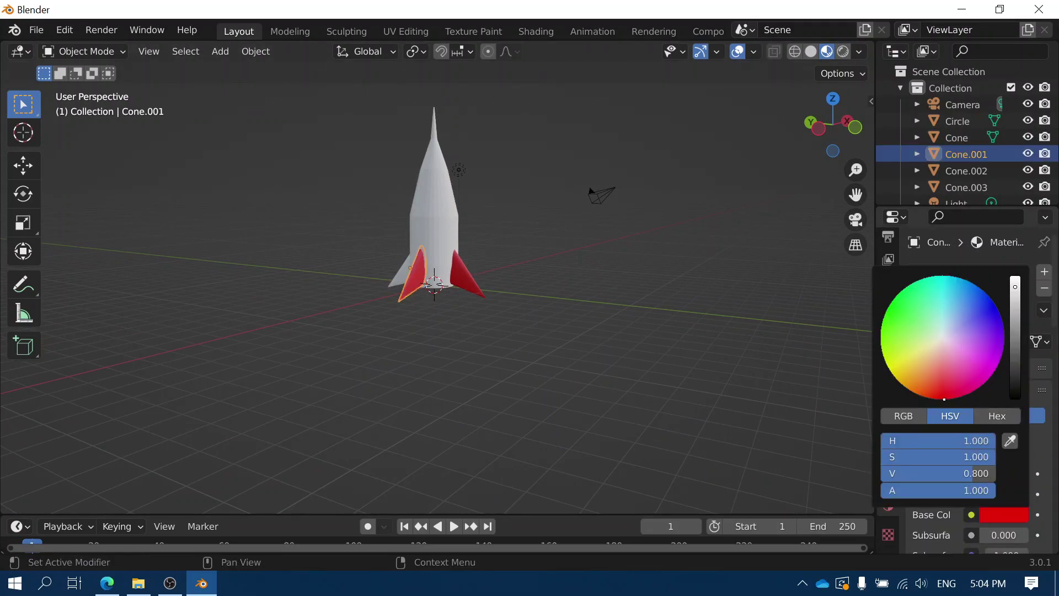
left_click(385, 336)
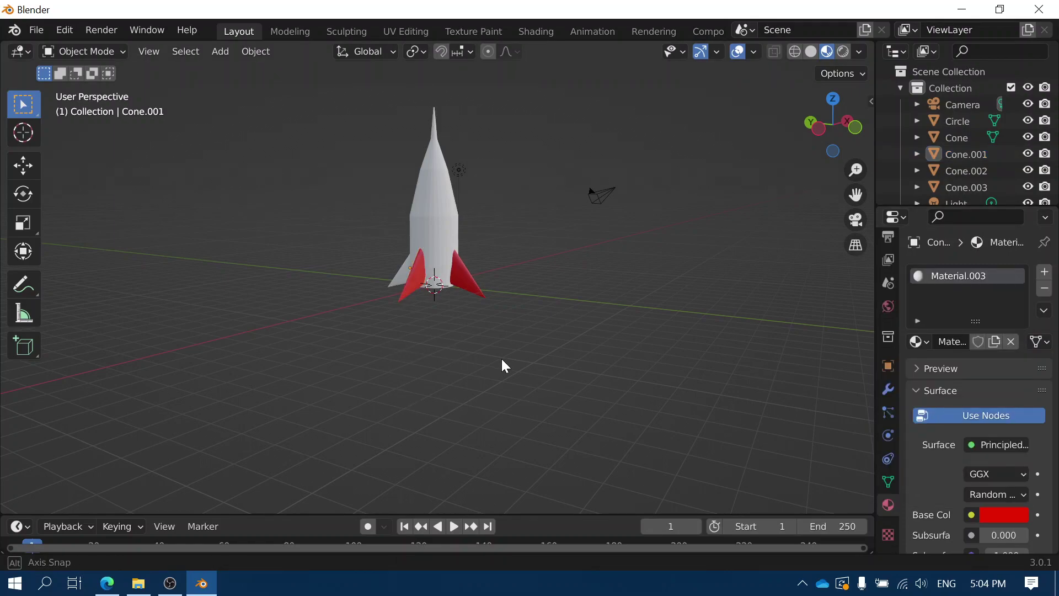
- Give the remaining white fin on the positive Y side a new material with a fully saturated red base color
middle_click_drag(502, 364, 409, 287)
left_click(405, 286)
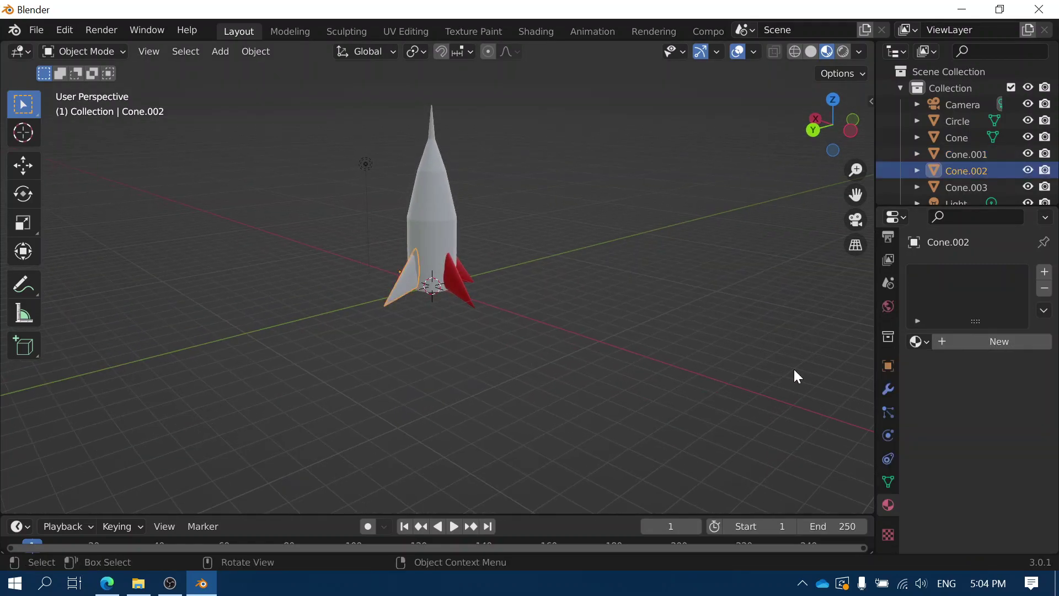
left_click(945, 342)
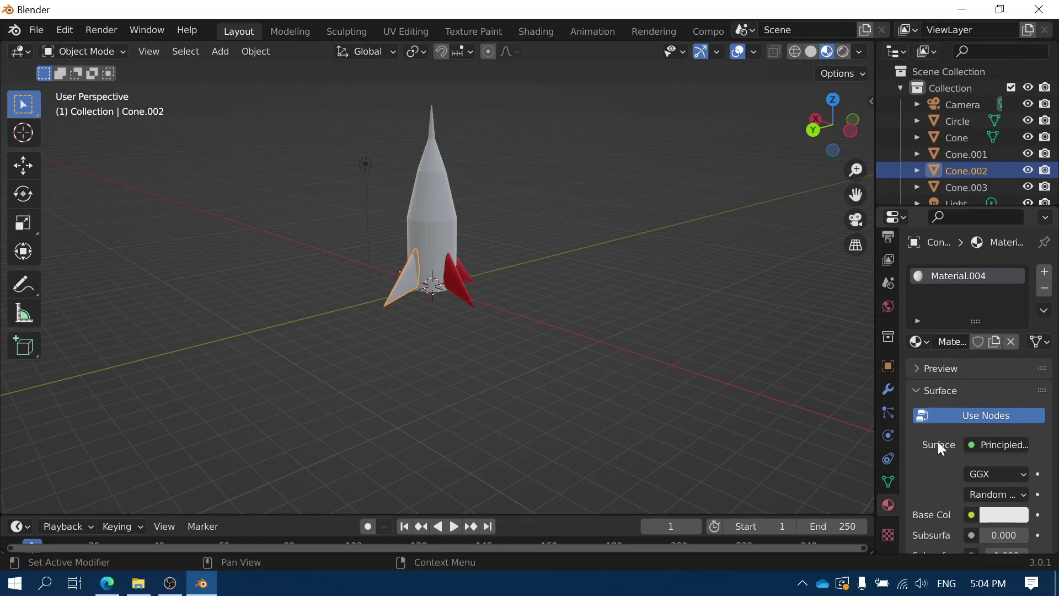
left_click(1000, 515)
left_click_drag(945, 357, 944, 396)
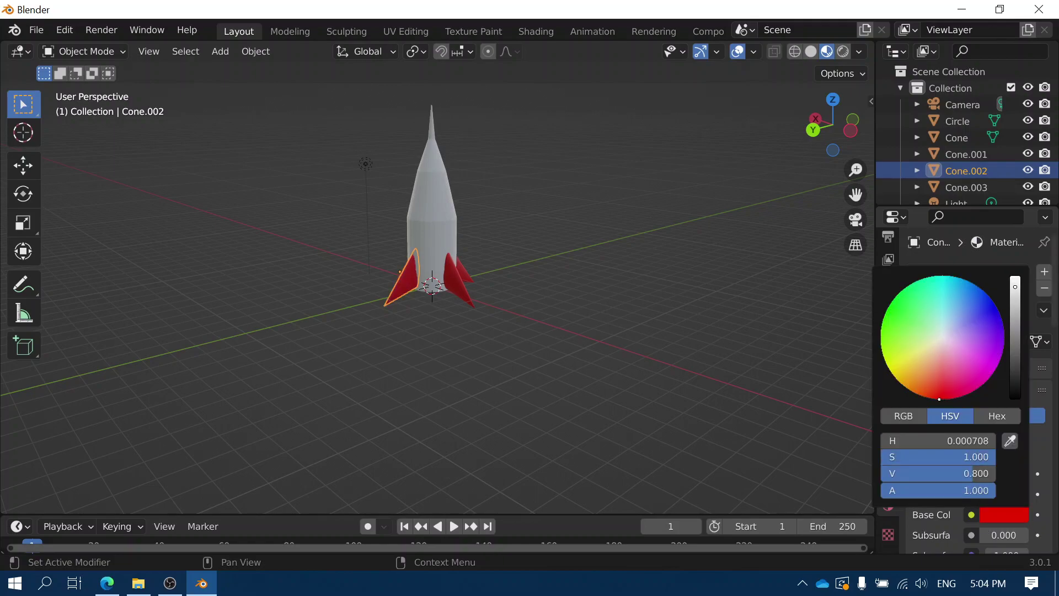
left_click(441, 354)
mouse_move(449, 348)
middle_mouse_down()
mouse_move(616, 340)
mouse_move(631, 243)
mouse_move(527, 204)
mouse_move(345, 357)
mouse_move(560, 347)
mouse_move(451, 353)
middle_mouse_up()
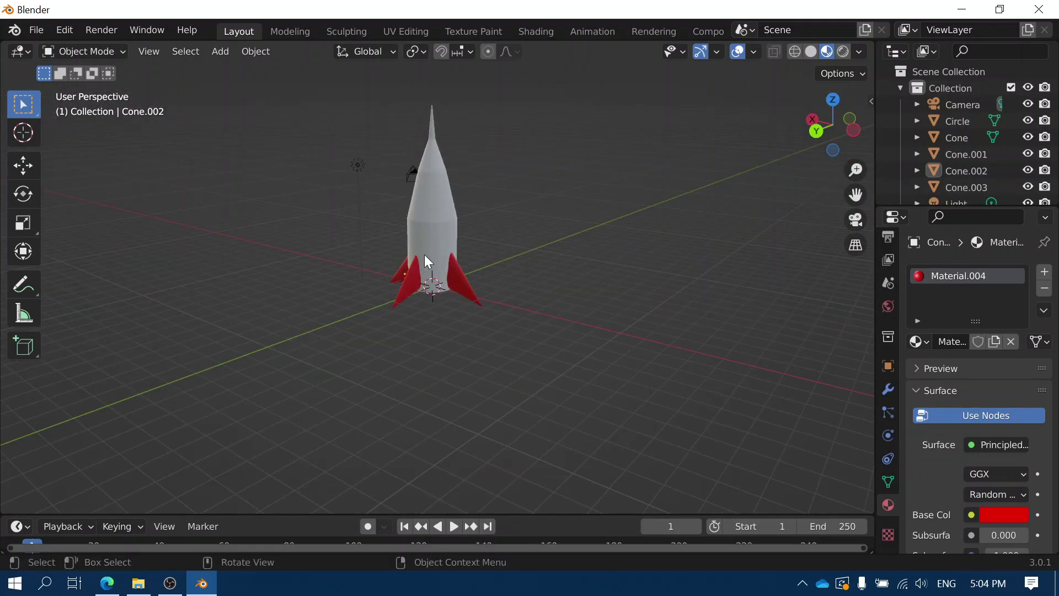
- Put the rocket body in Edit Mode and add two material slots, each with a new material
left_click(434, 219)
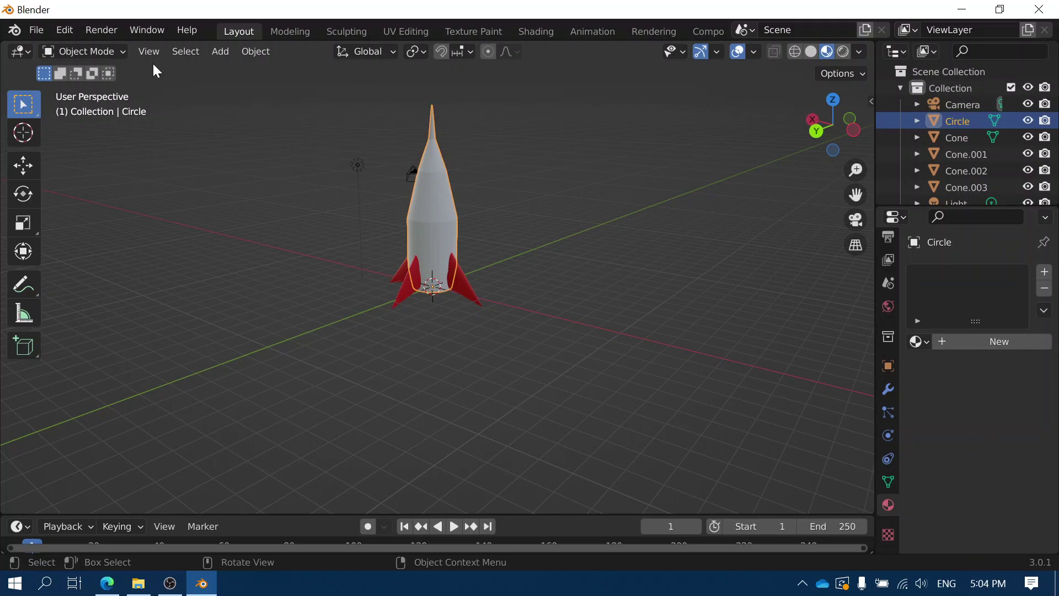
left_click(117, 52)
left_click(102, 87)
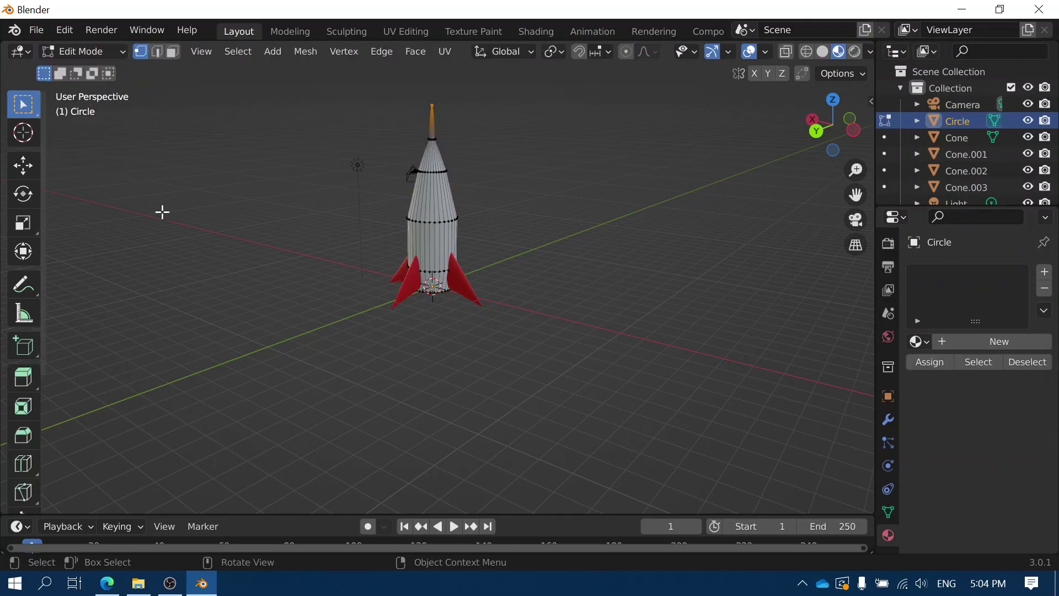
left_click(987, 343)
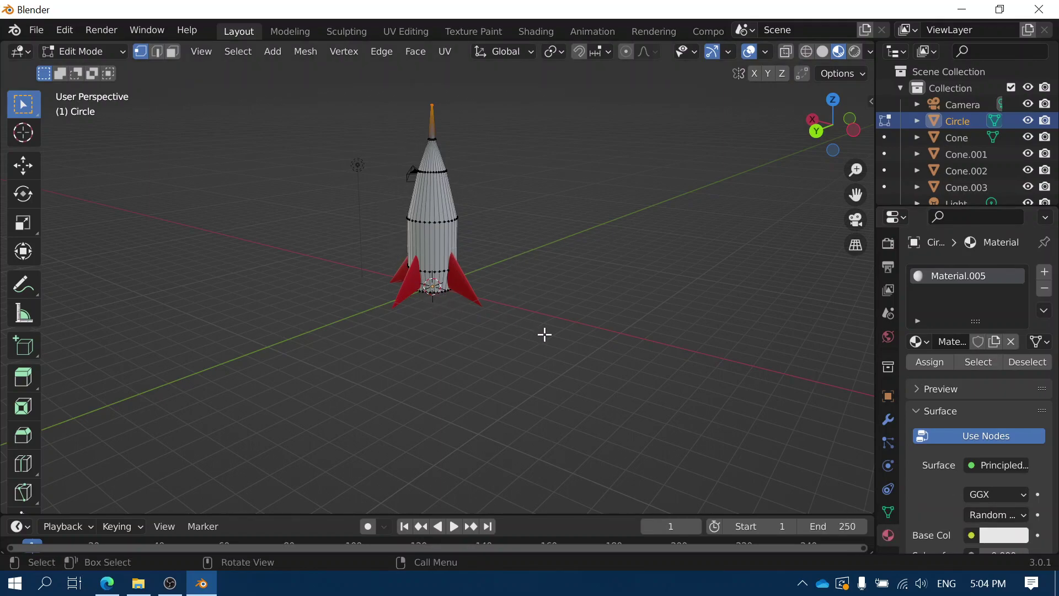
left_click(1045, 272)
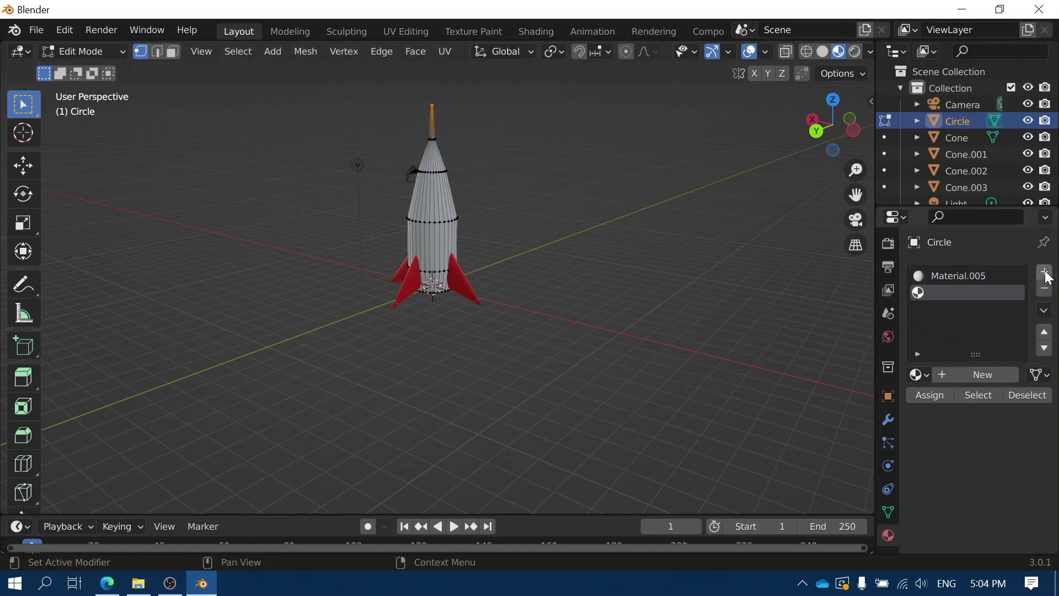
left_click(974, 374)
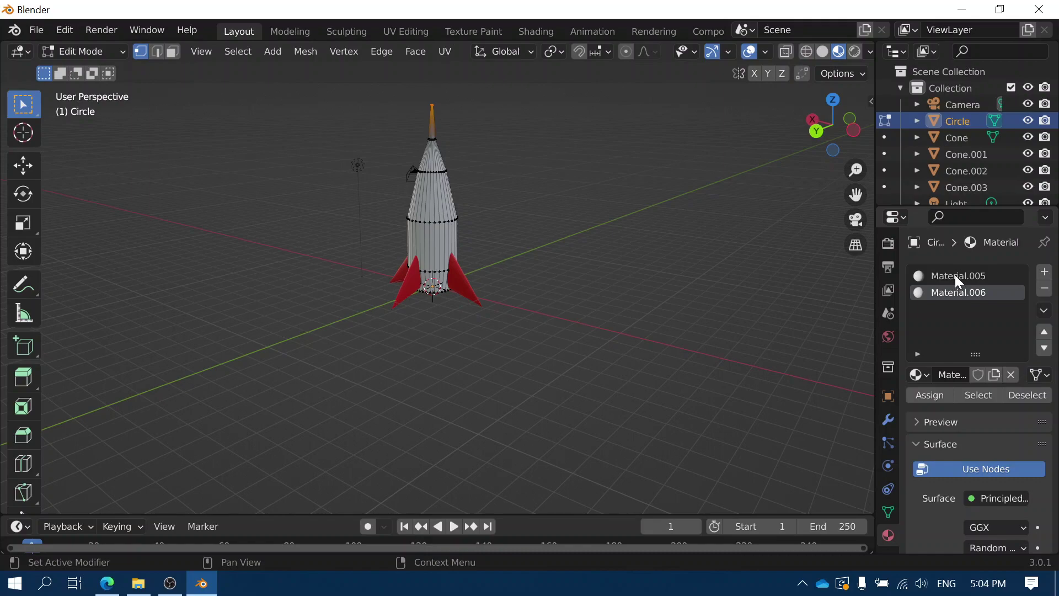
- Rename the body's first material White and its second material Grey
double_click(955, 276)
type("White")
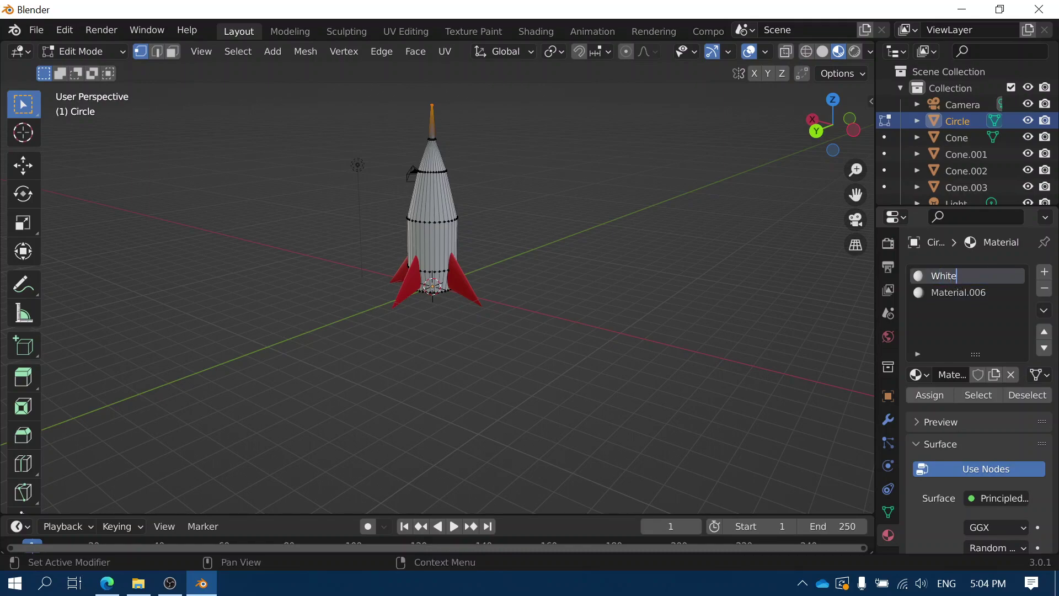
key("Return")
double_click(963, 293)
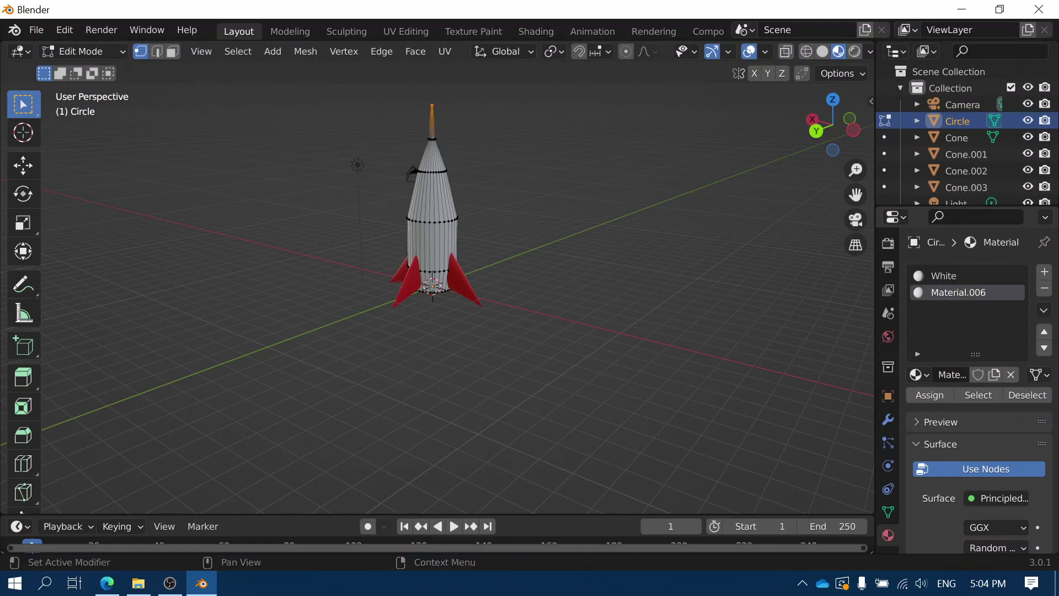
type("Grey")
key("Return")
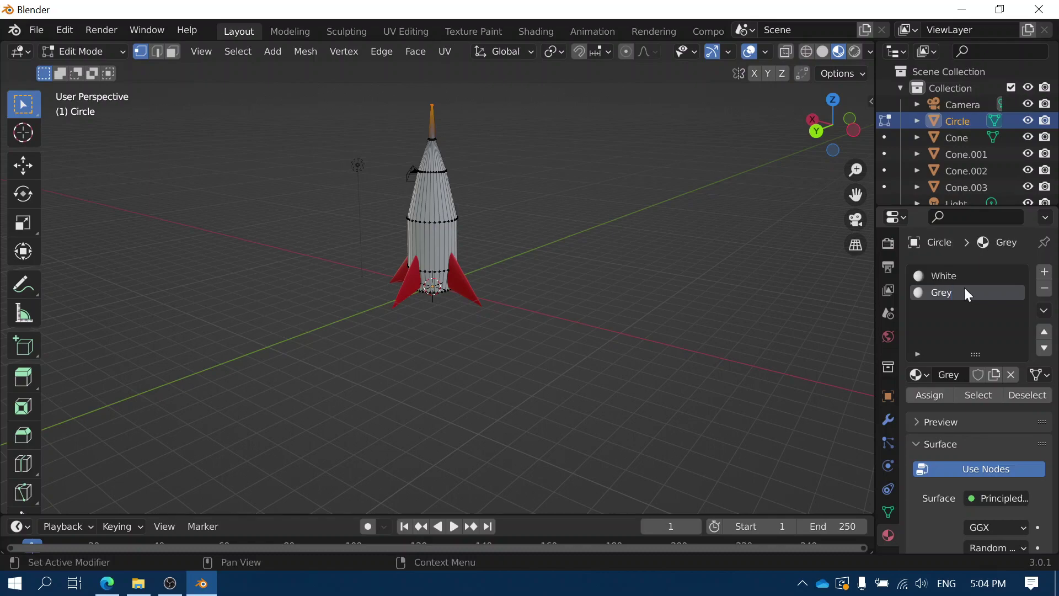
- Brighten the White material's base color to pure white
left_click(952, 277)
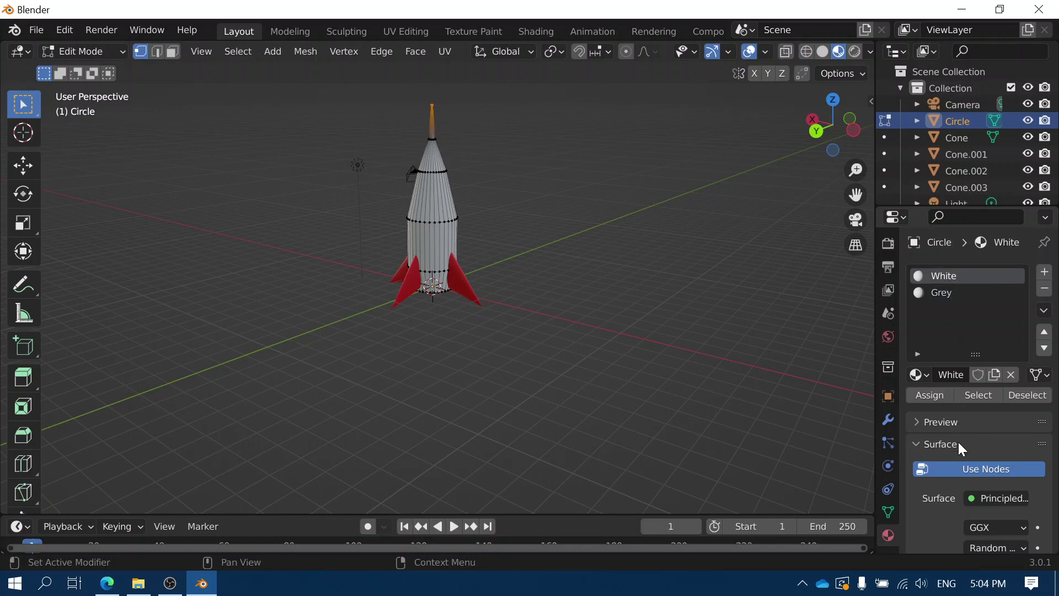
scroll(950, 463, "down", 3)
left_click(997, 501)
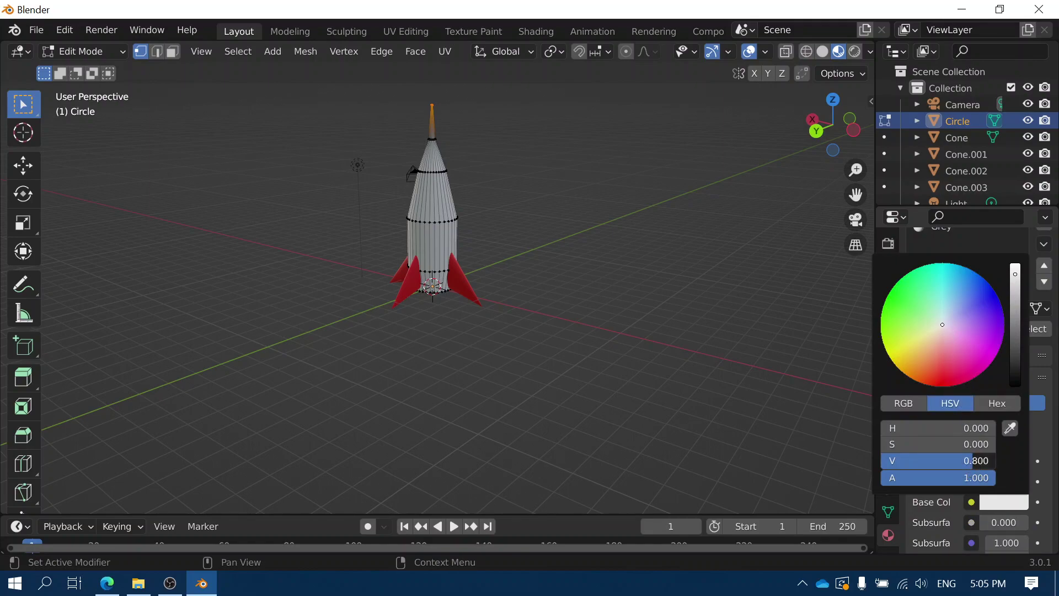
left_click_drag(974, 461, 985, 461)
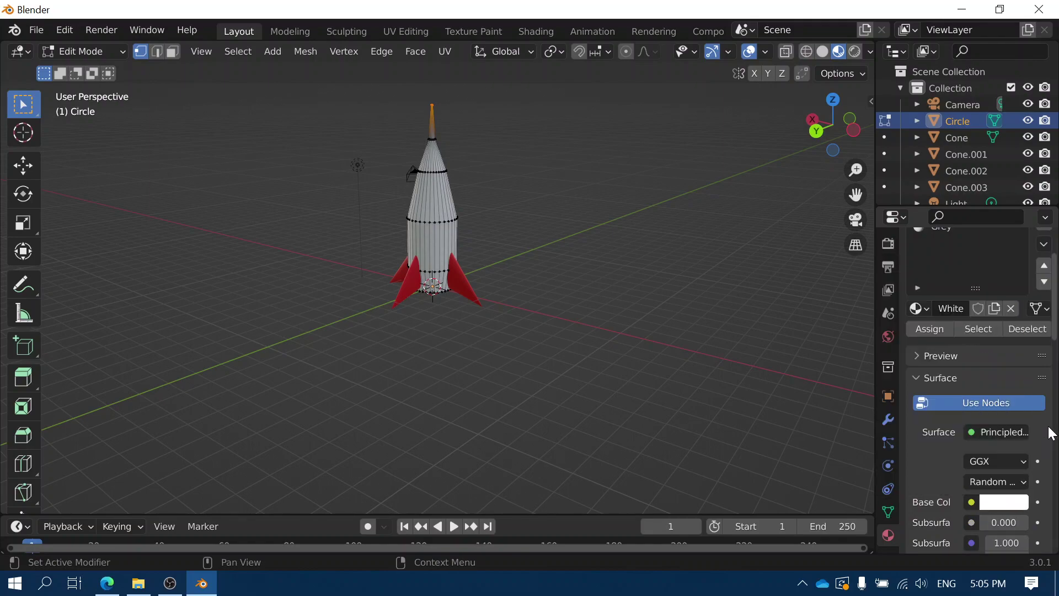
- Darken the Grey material's base color to a light grey and make the White material slot active again
scroll(960, 319, "up", 2)
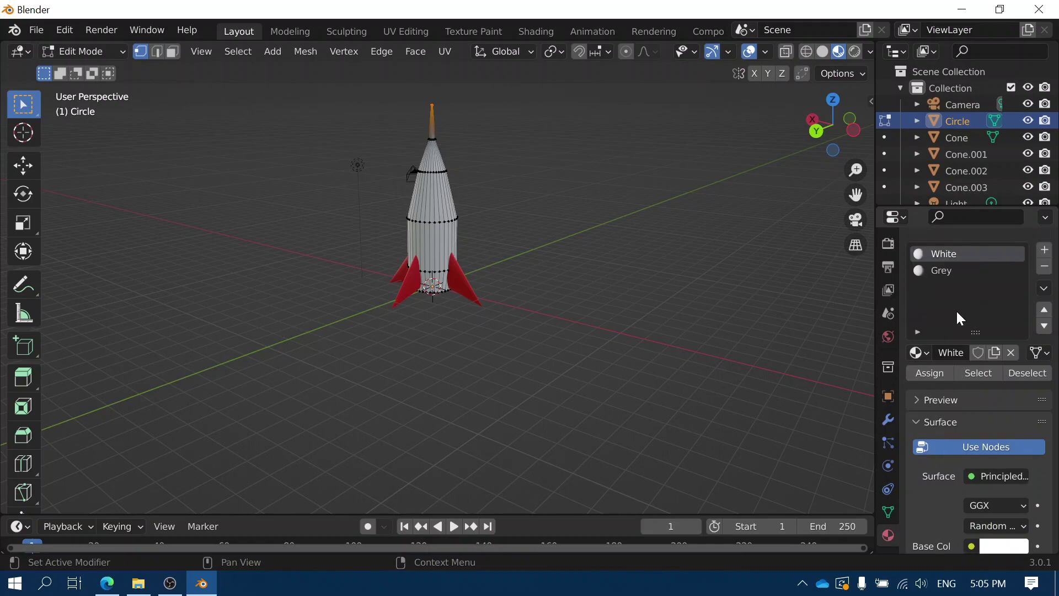
left_click(943, 272)
scroll(965, 469, "down", 1)
left_click(1001, 525)
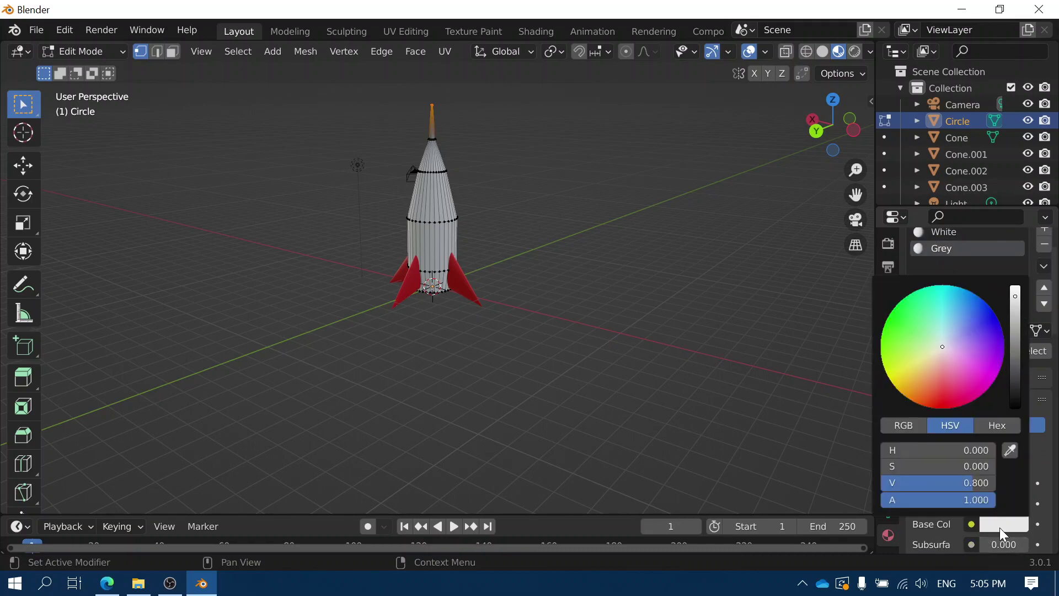
left_click_drag(971, 483, 929, 482)
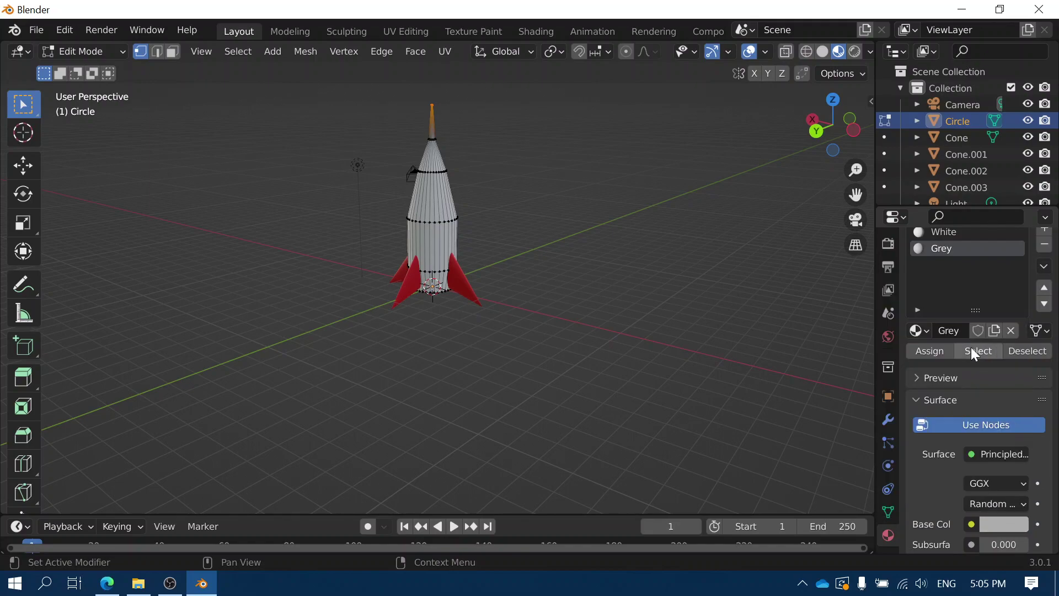
scroll(972, 346, "up", 2)
left_click(937, 276)
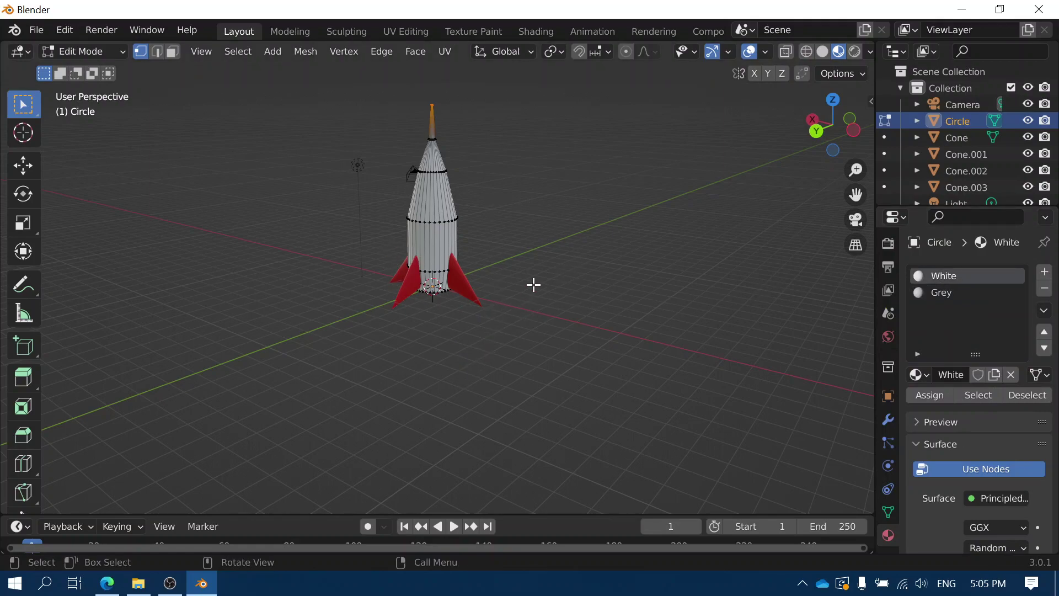
middle_click_drag(513, 343, 431, 317)
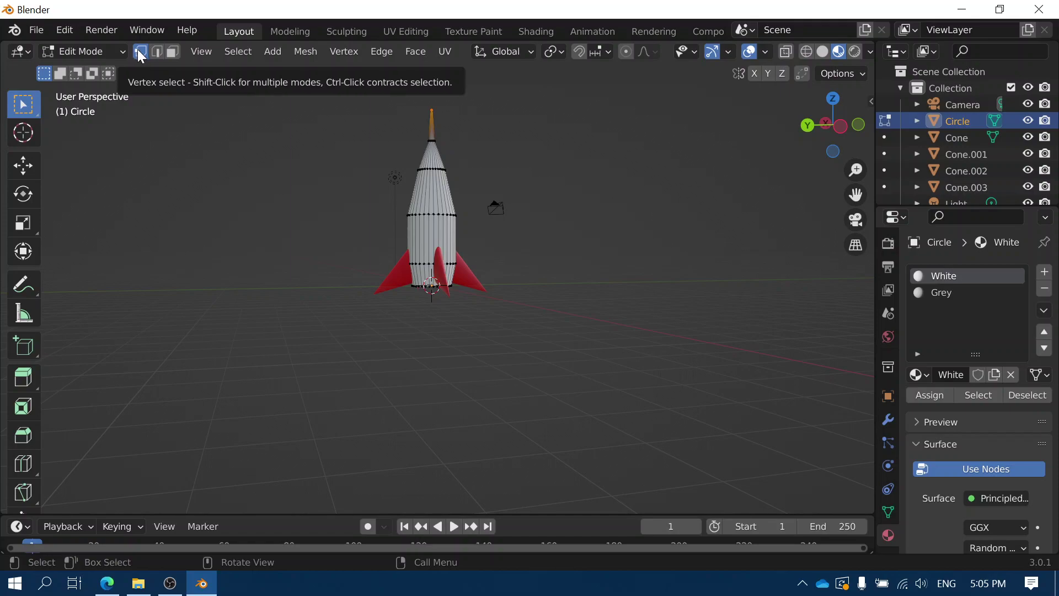
- Switch to face selection and assign the White material to the face loop around the rocket body's straight middle section
left_click(390, 342)
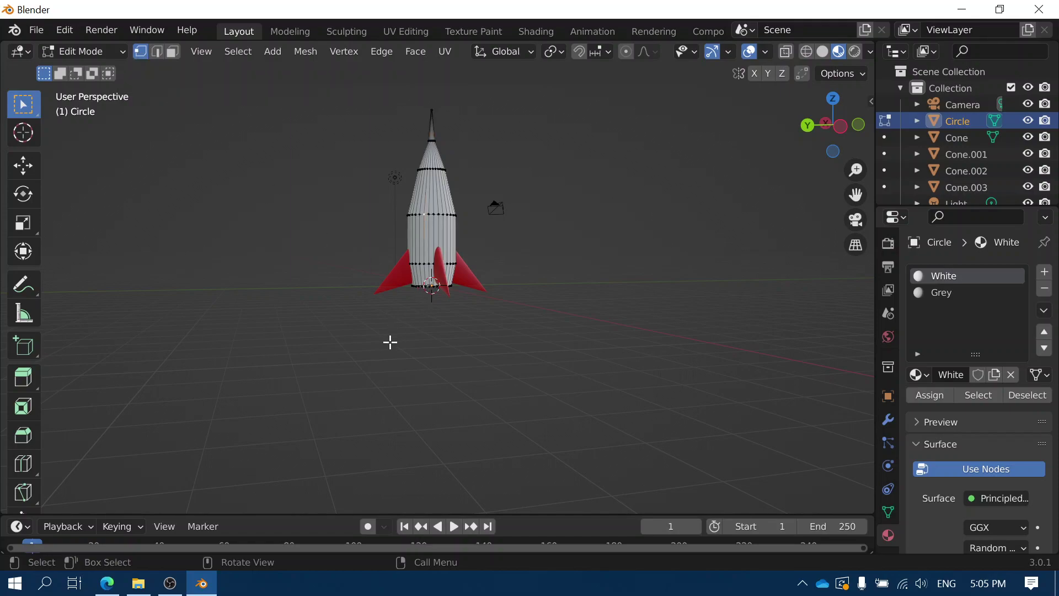
left_click(173, 52)
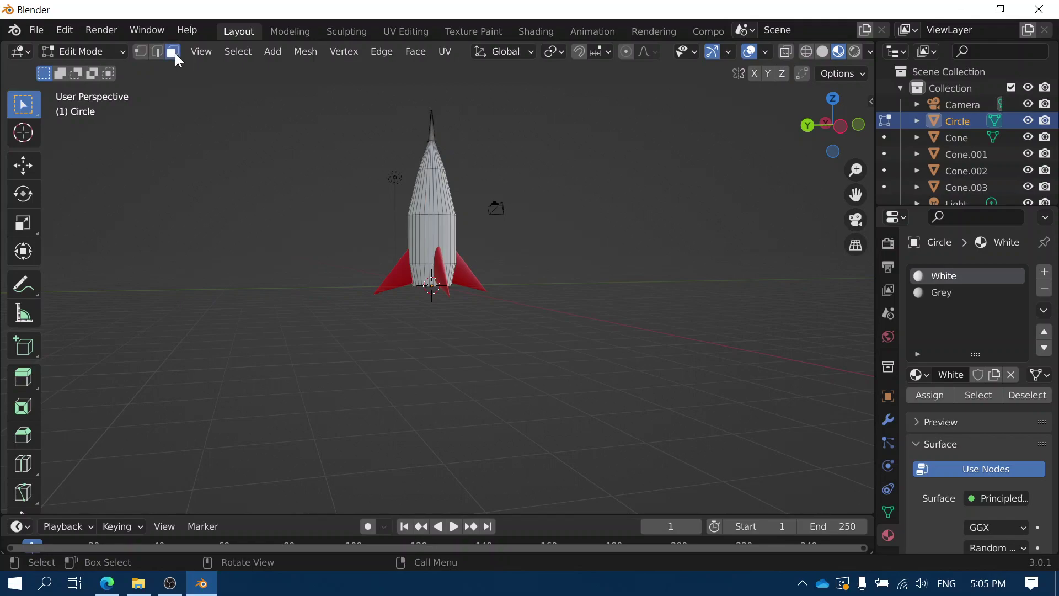
left_click(431, 238)
middle_click_drag(400, 330, 480, 320)
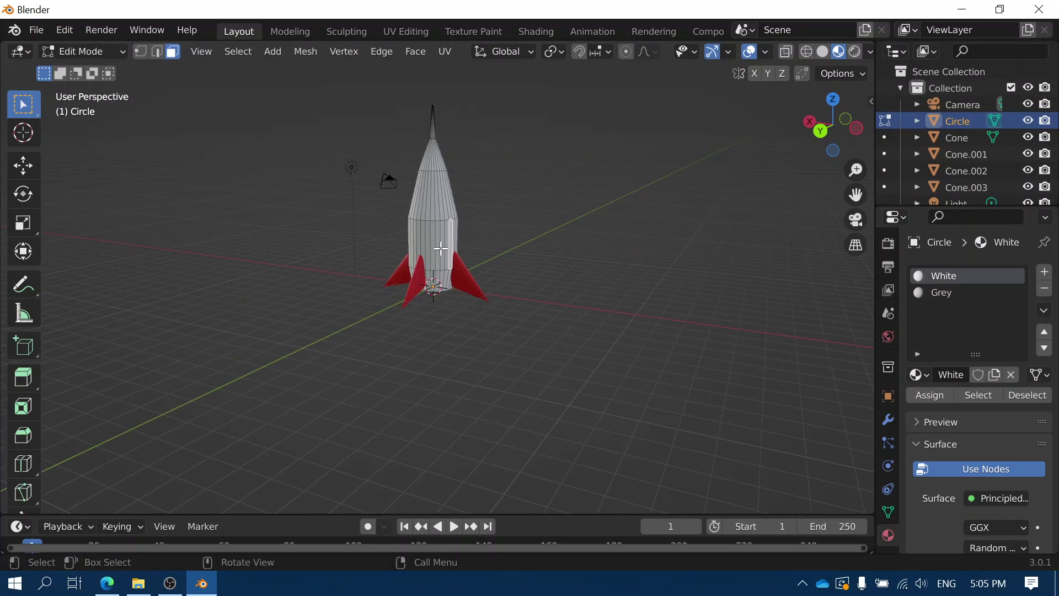
key("alt")
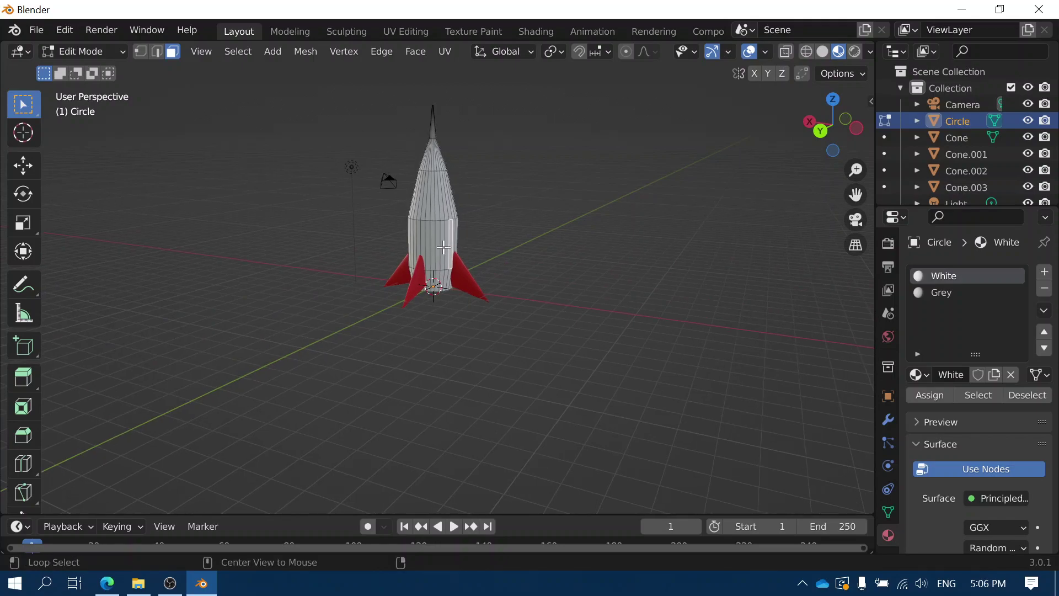
left_click(441, 247, "alt")
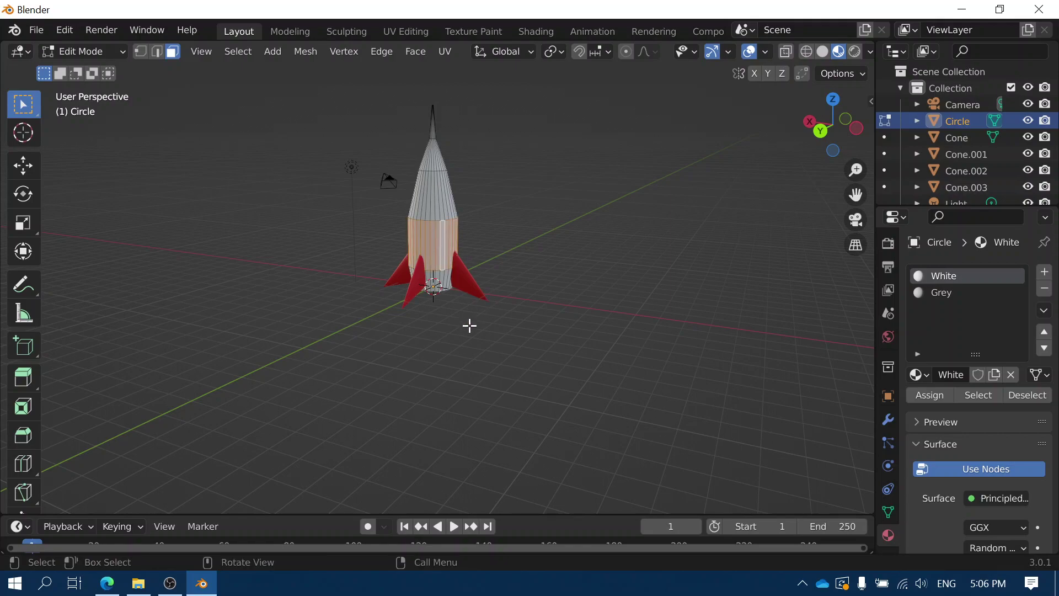
middle_click_drag(470, 326, 336, 330)
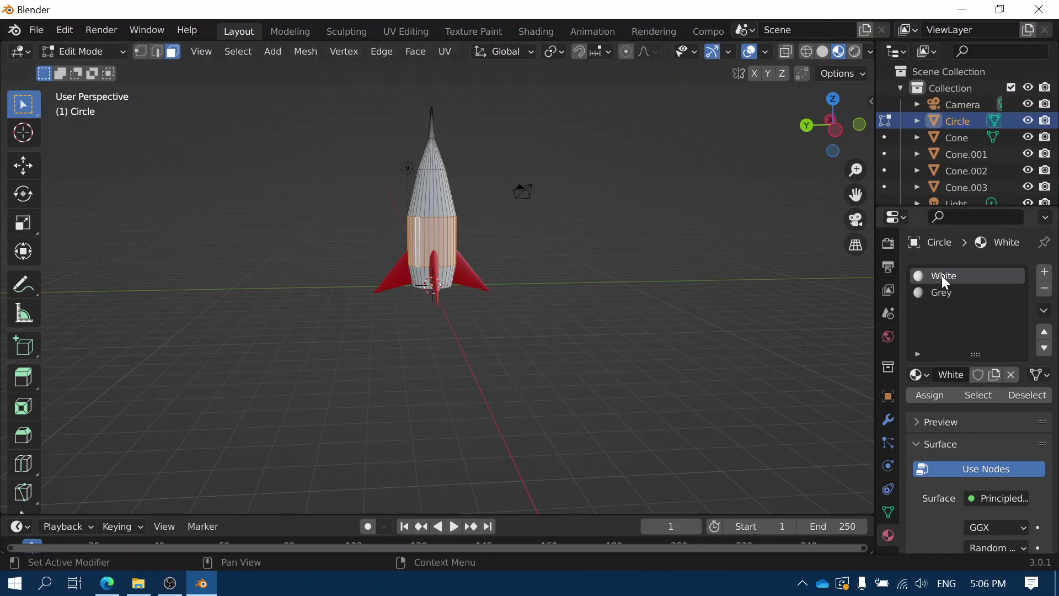
left_click(933, 395)
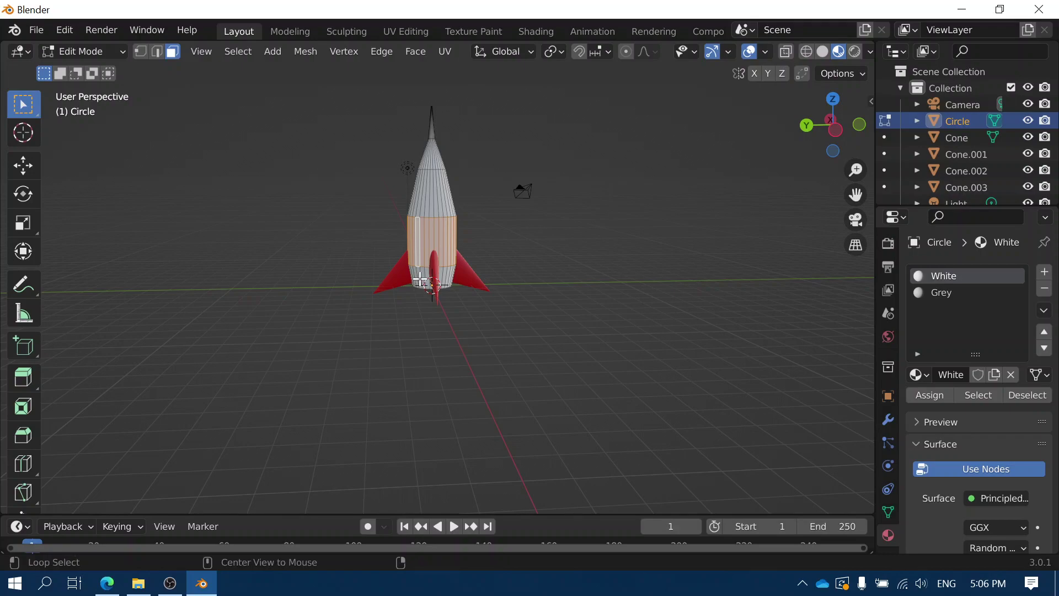
- Assign the Grey material to the face loop around the bottom section of the rocket body, between the fins
key("alt+a")
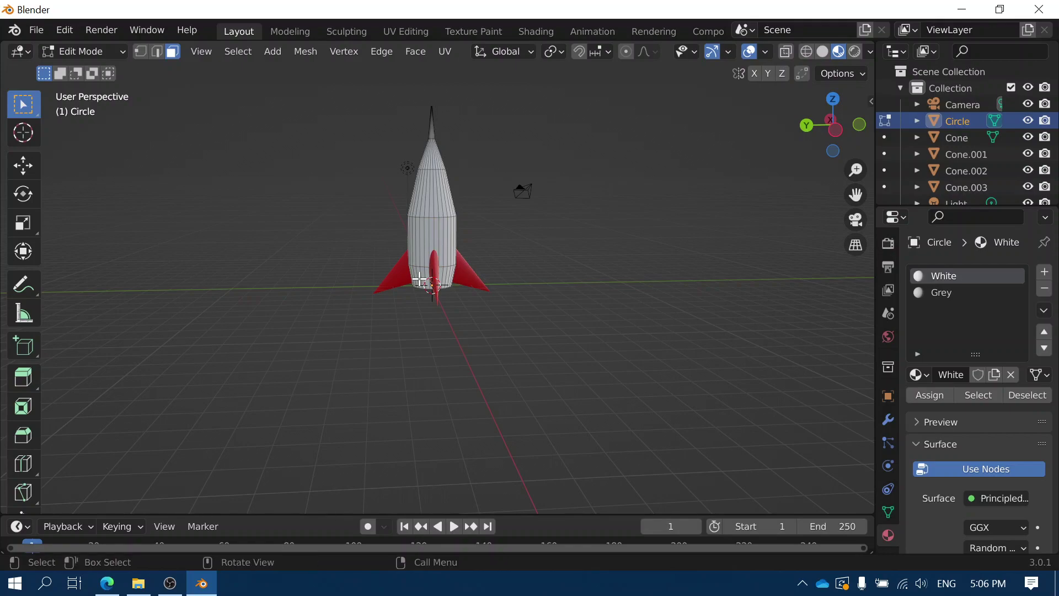
left_click(421, 281, "alt")
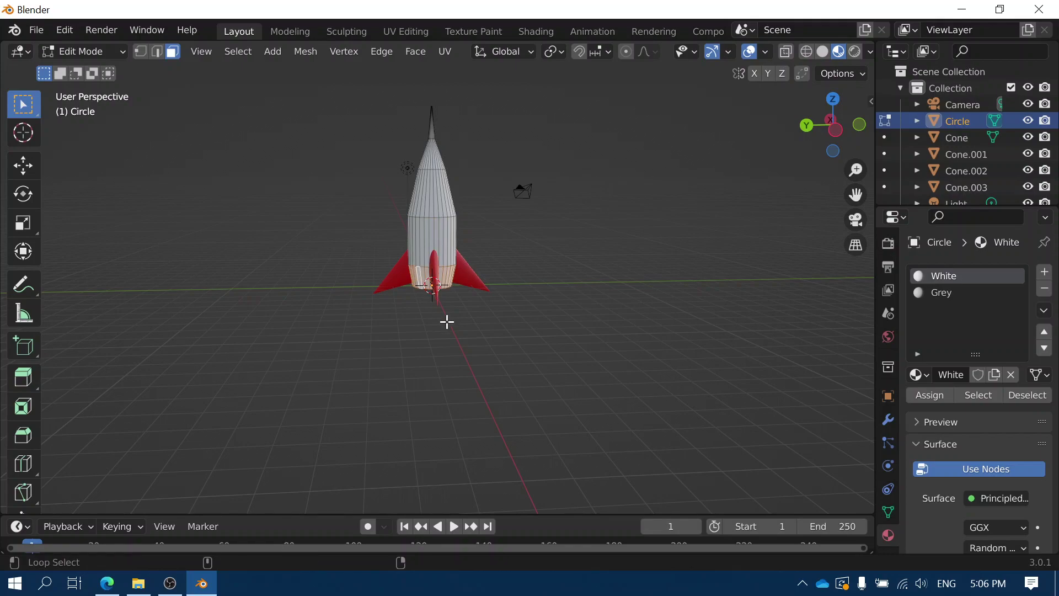
mouse_move(477, 369)
middle_mouse_down()
mouse_move(561, 263)
mouse_move(324, 313)
mouse_move(459, 393)
mouse_move(477, 376)
middle_mouse_up()
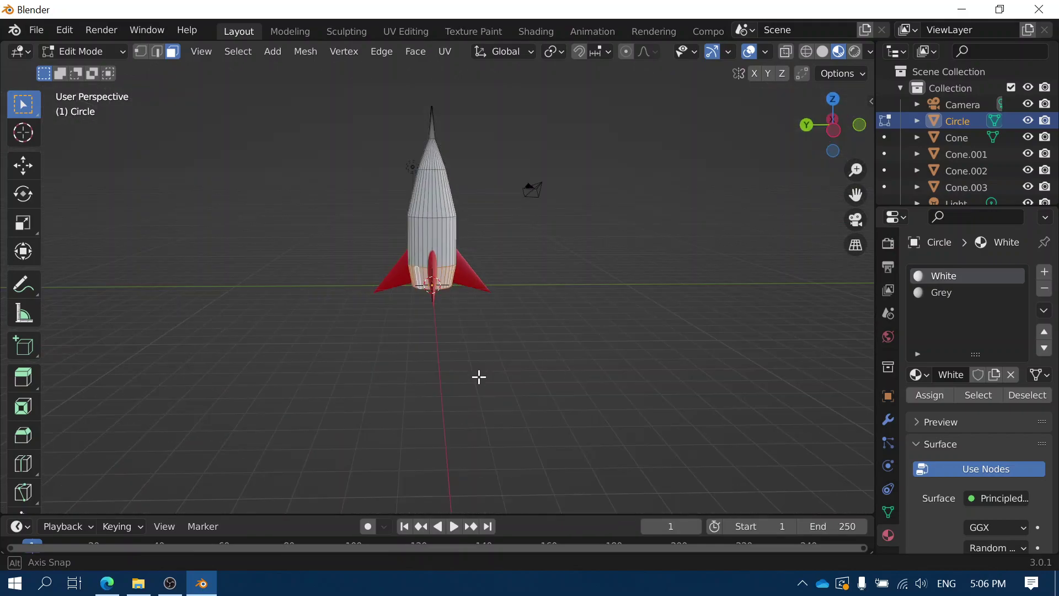
left_click(937, 295)
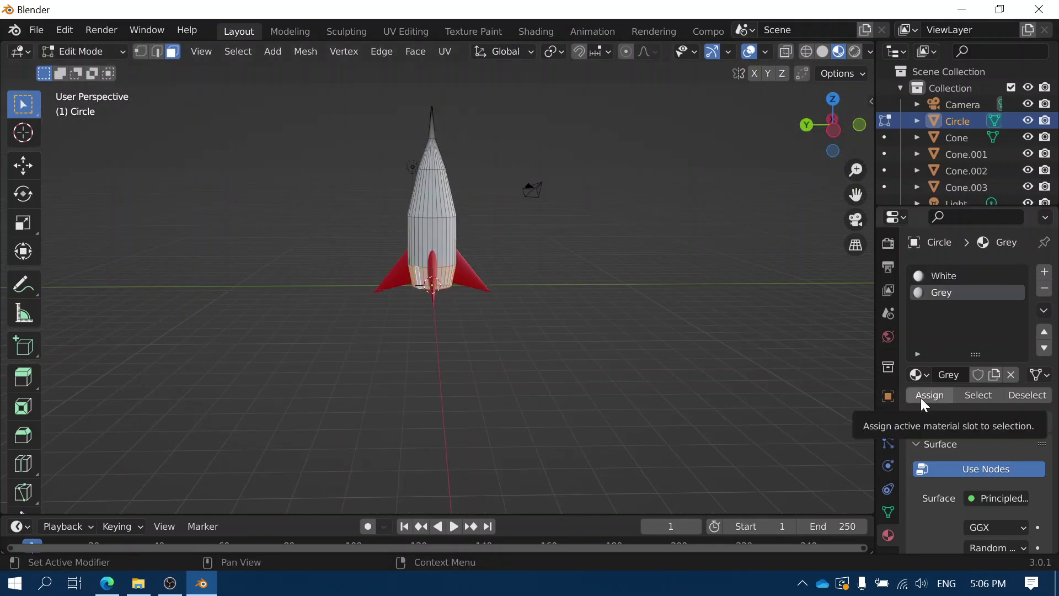
left_click(921, 399)
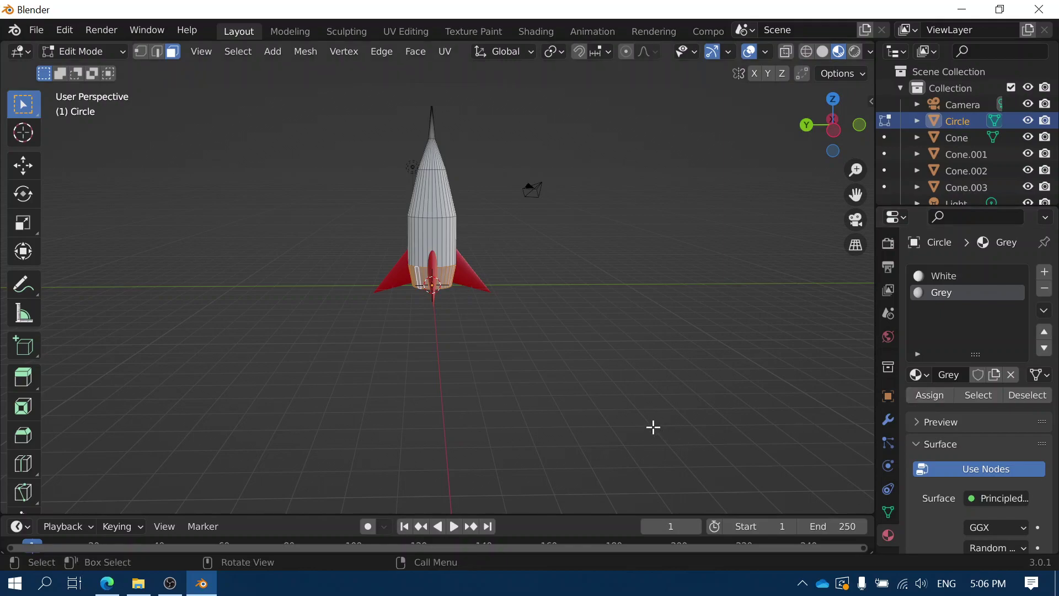
- Assign the White material to the tapered face loop directly above the body's middle section
left_click(426, 194)
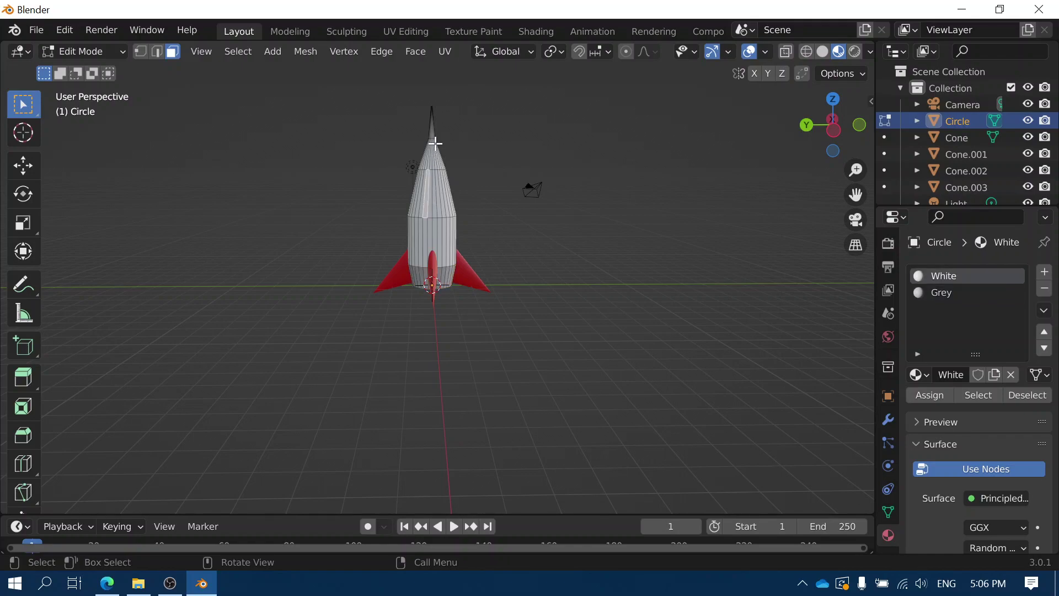
left_click(431, 202, "alt")
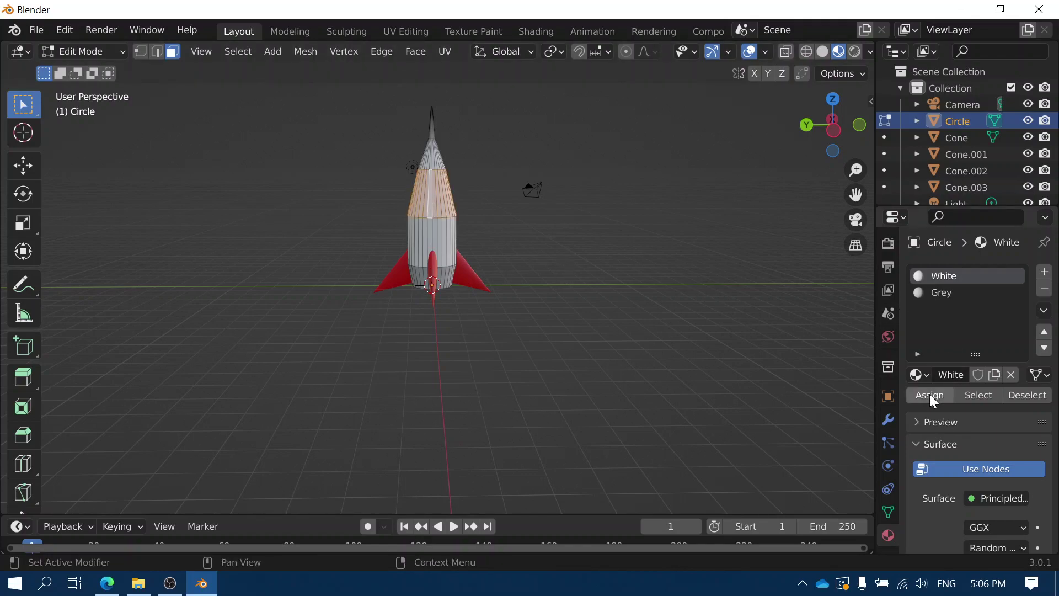
middle_click_drag(508, 253, 478, 237)
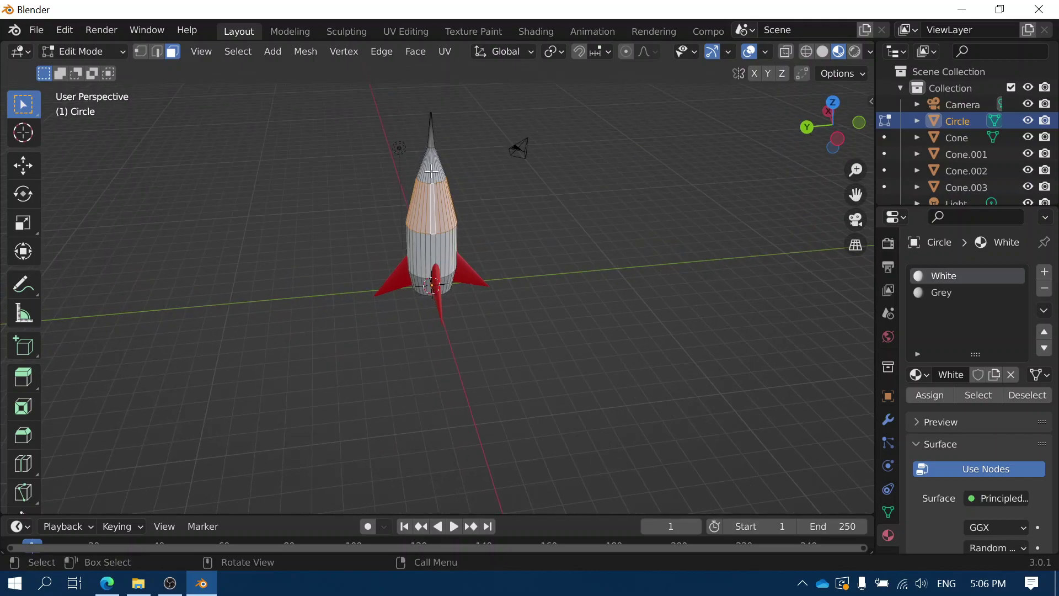
- Add a third material named Blue to the rocket body and set its base color to light turquoise
left_click(1045, 272)
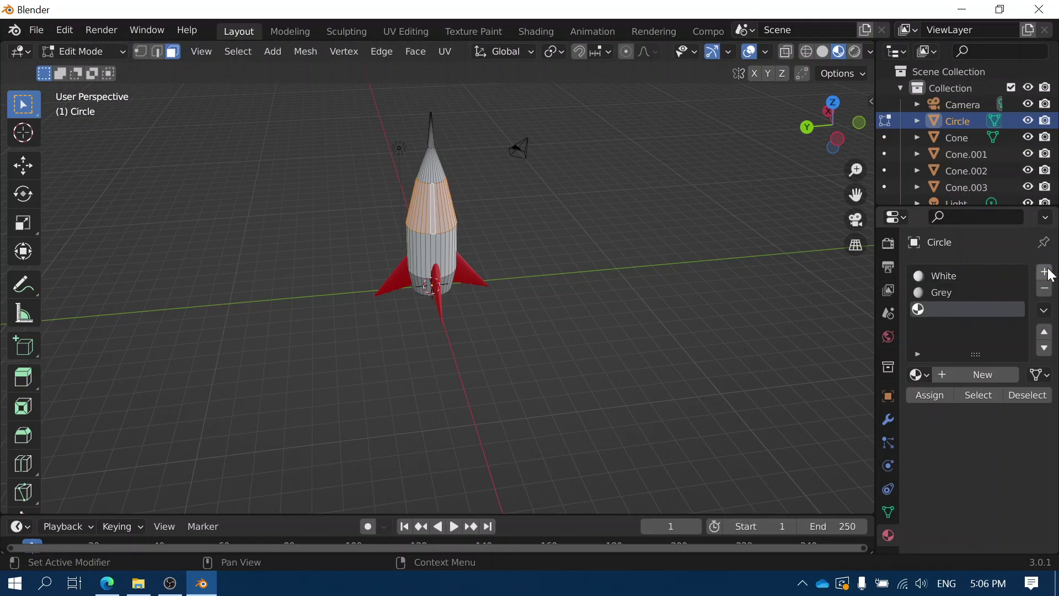
left_click(973, 381)
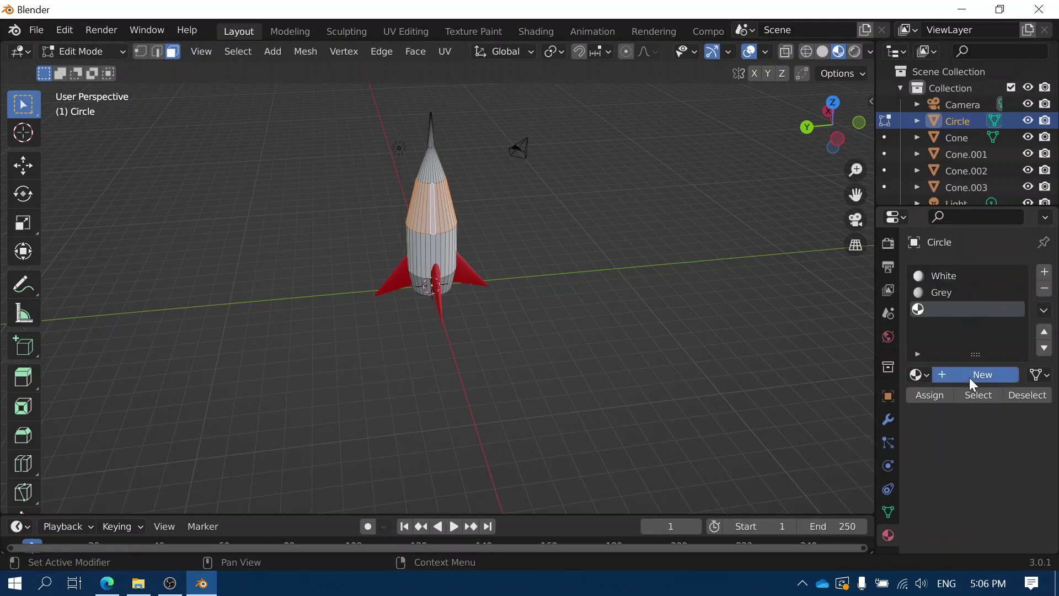
double_click(949, 309)
type("Blue")
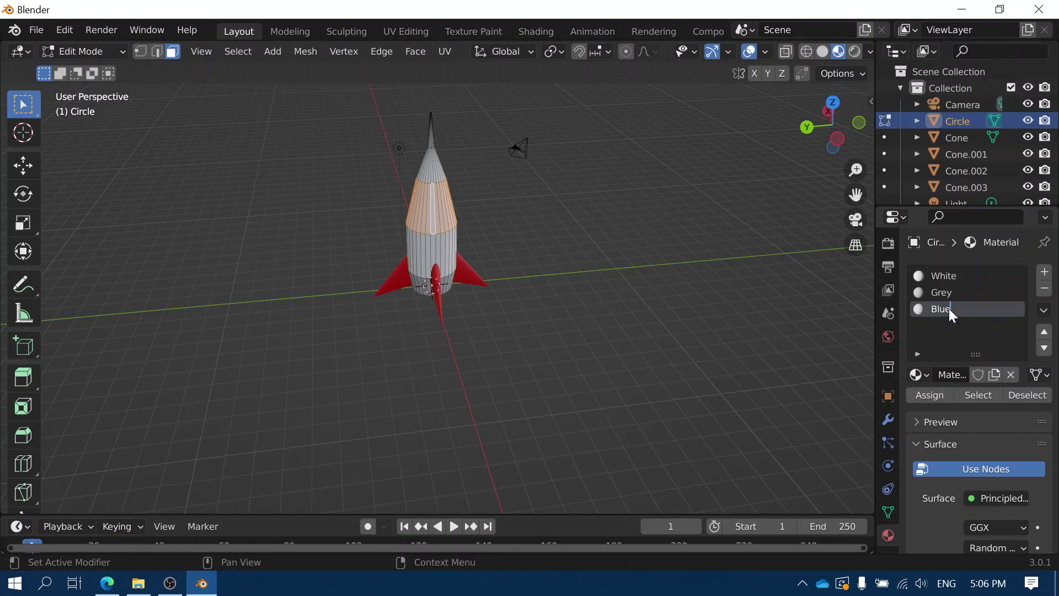
key("Return")
scroll(968, 419, "down", 2)
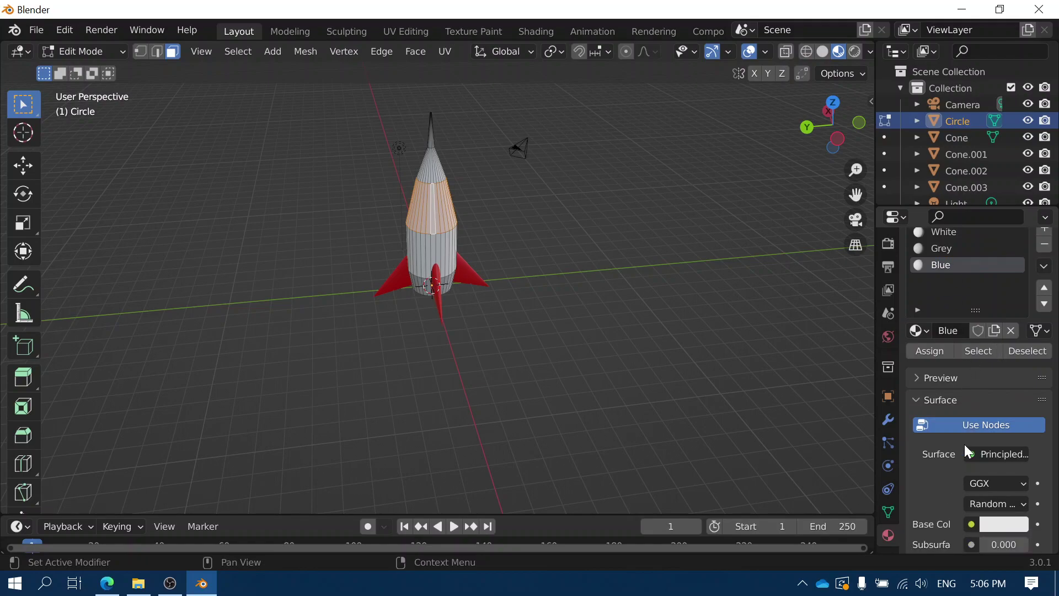
left_click(1002, 525)
left_click_drag(931, 353, 945, 303)
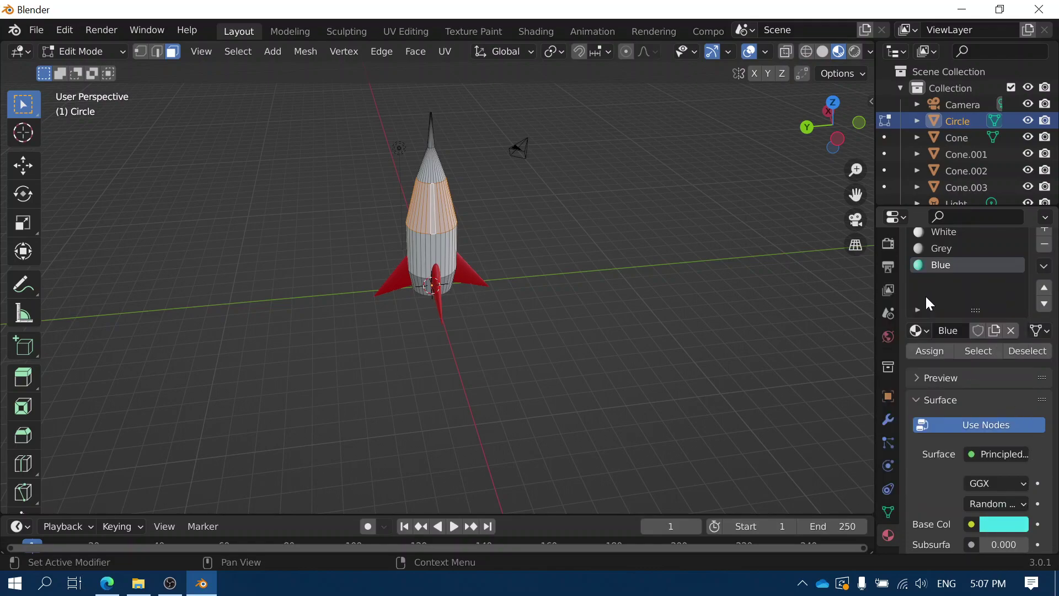
- Assign the Blue material to the nose cone face loop just below the rocket's narrow tip
left_click(432, 177)
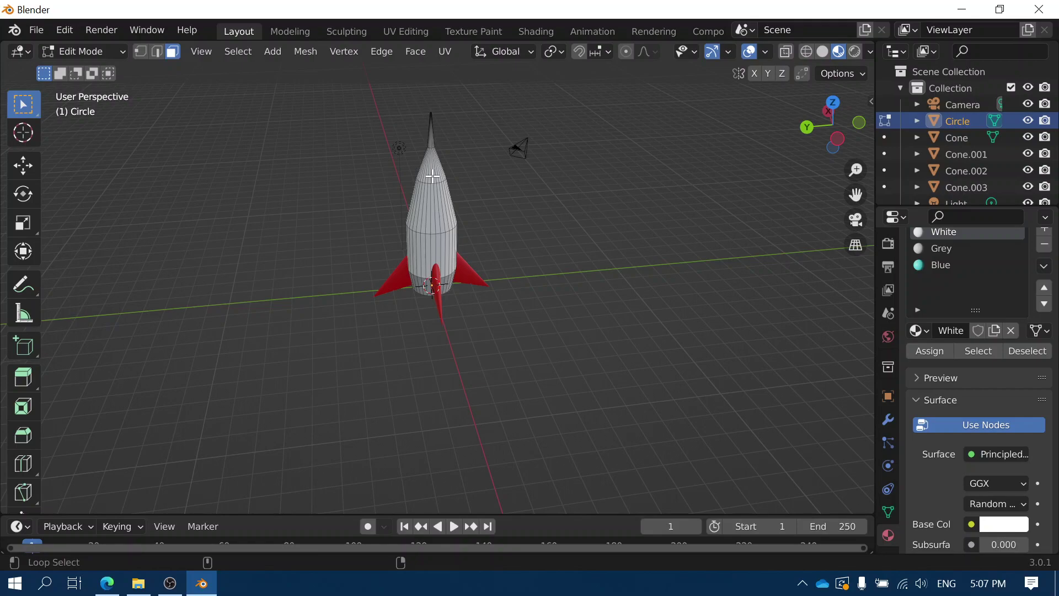
left_click(432, 177, "alt")
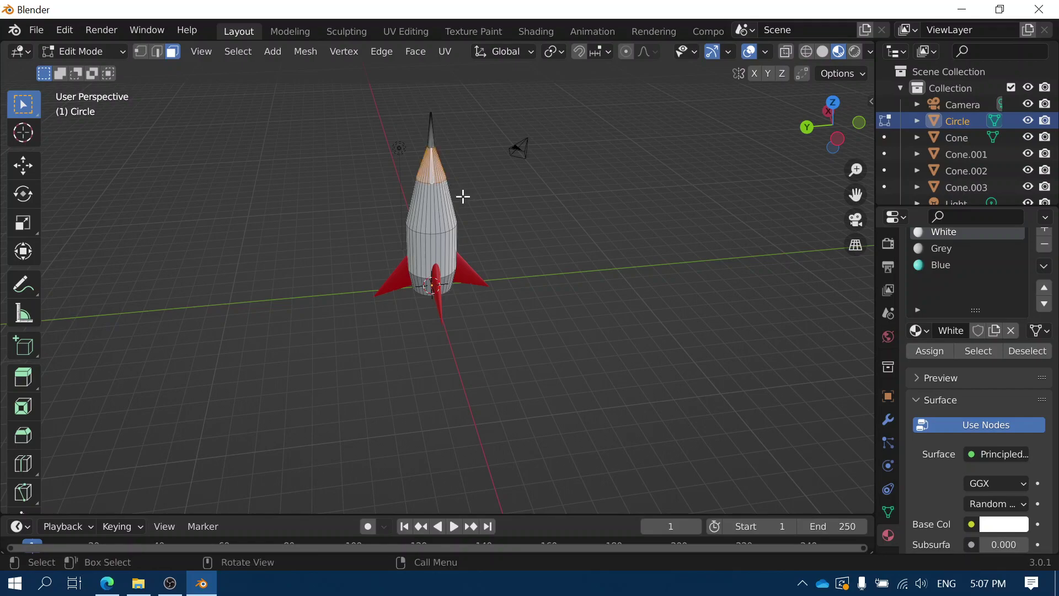
left_click(935, 267)
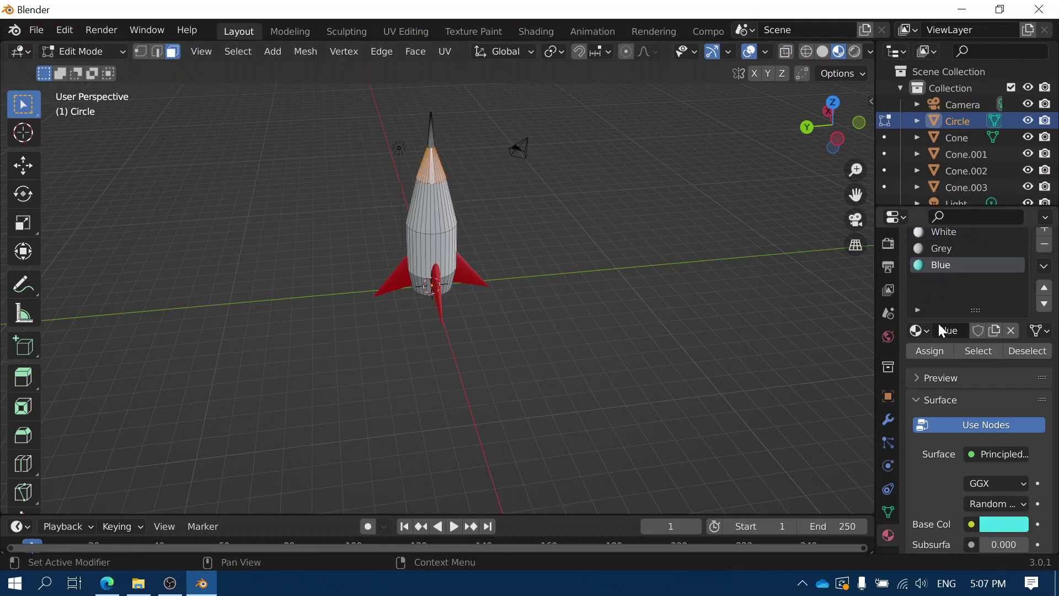
left_click(930, 352)
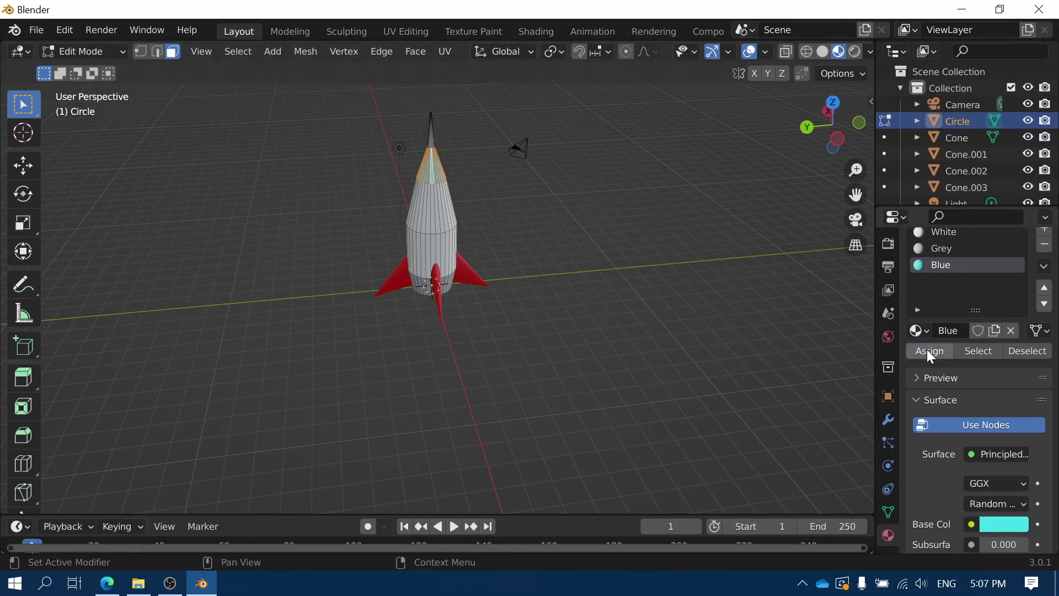
- Assign the Blue material to the face loop of the rocket's narrow tip and return to Object Mode
left_click(431, 140, "alt")
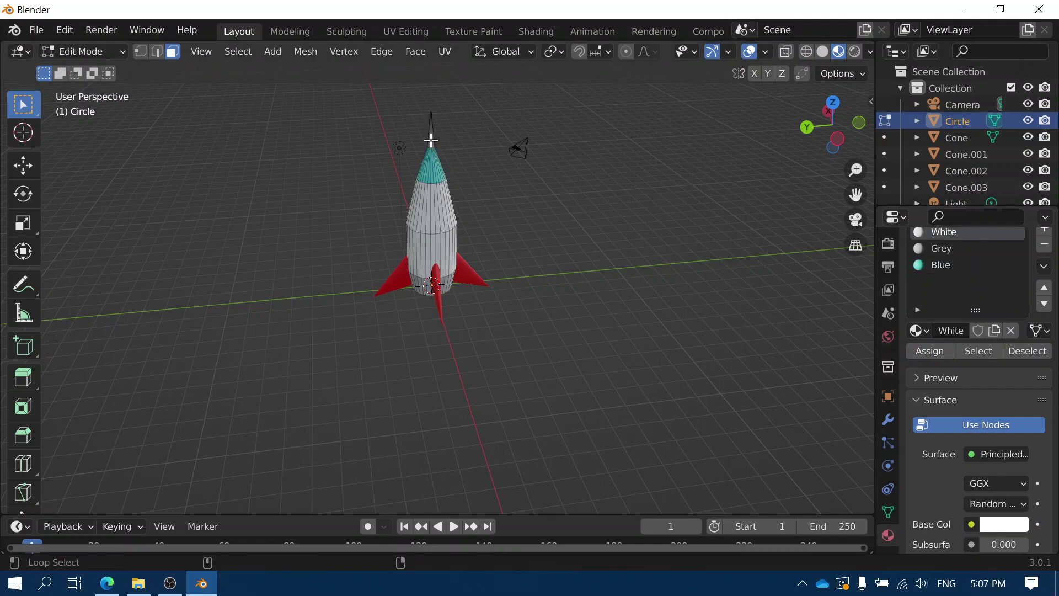
left_click(431, 143, "alt")
left_click(933, 265)
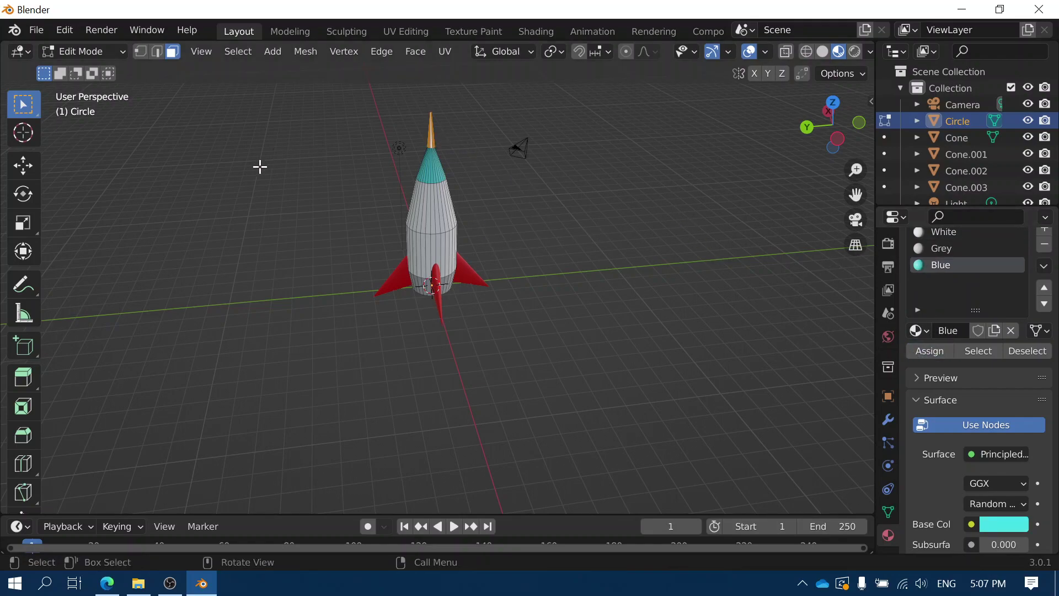
left_click(92, 51)
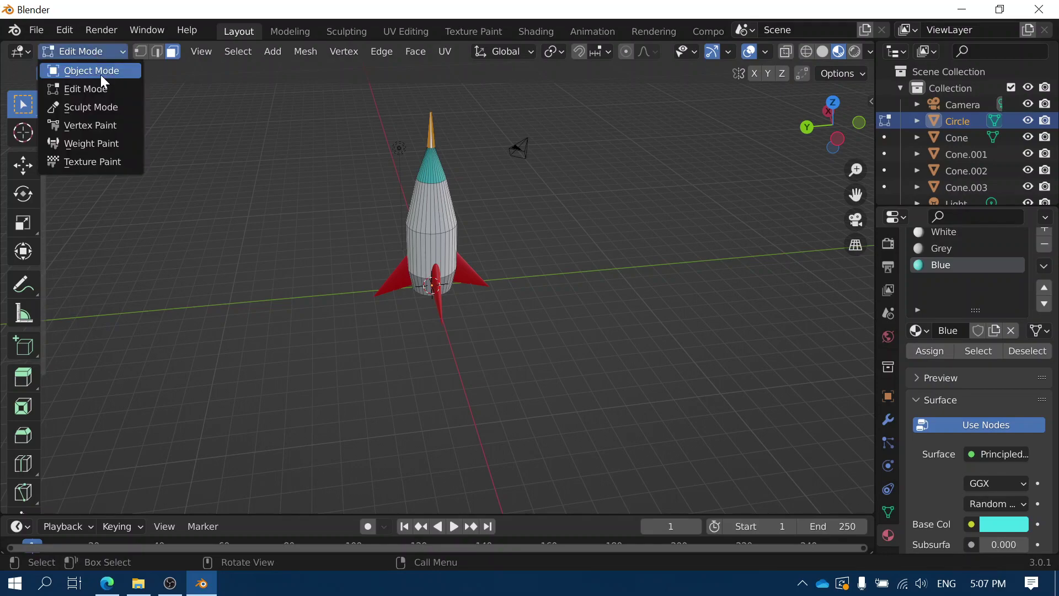
left_click(101, 73)
- Examine the colored rocket from several sides and inspect its fins and base from underneath
middle_click_drag(238, 253, 516, 220)
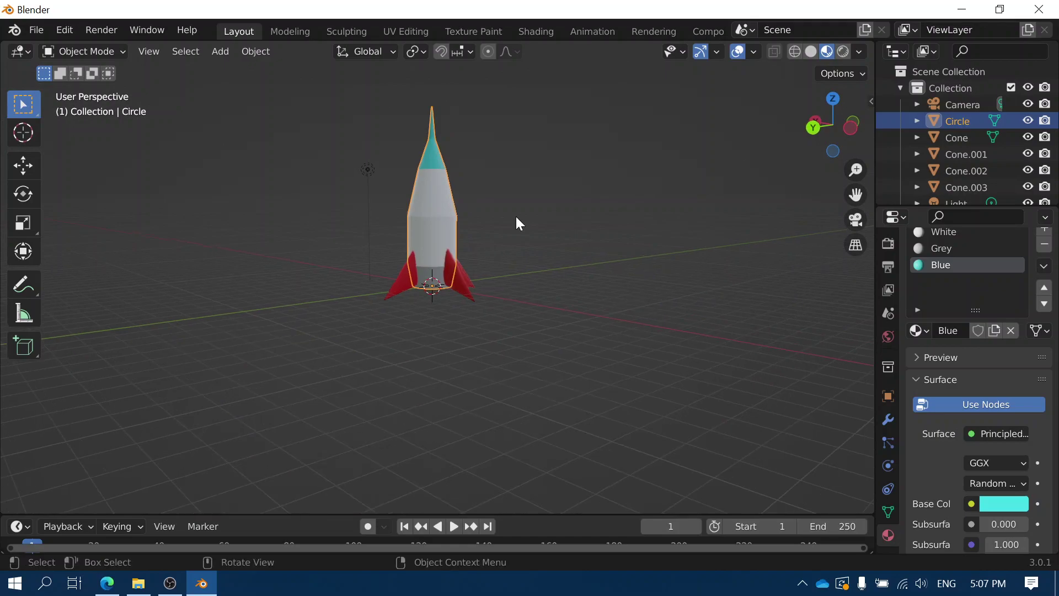
scroll(511, 249, "up", 4)
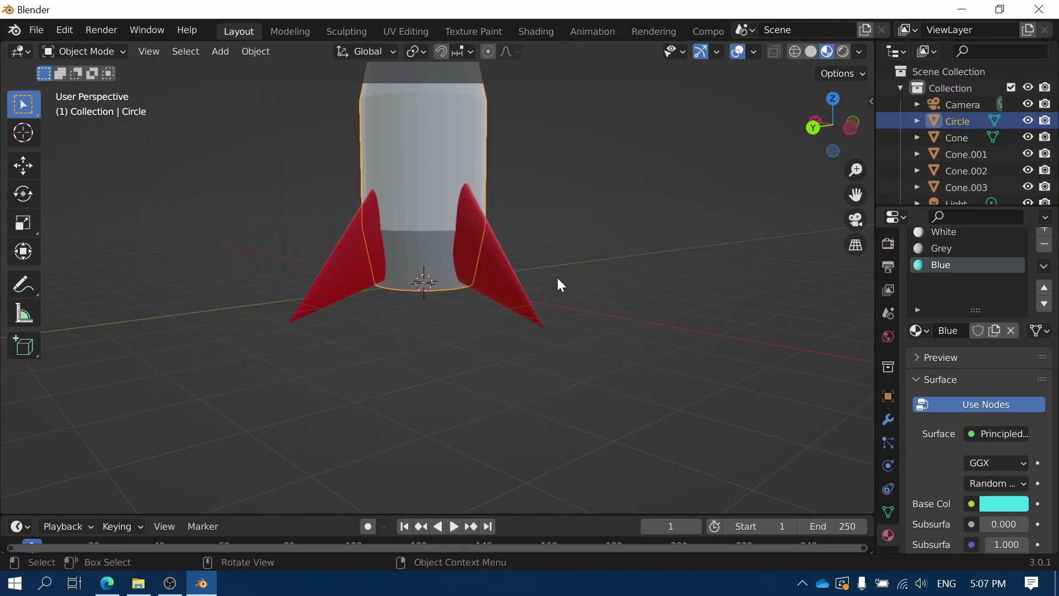
left_click(590, 316)
middle_click_drag(598, 355, 448, 259)
scroll(448, 259, "down", 3)
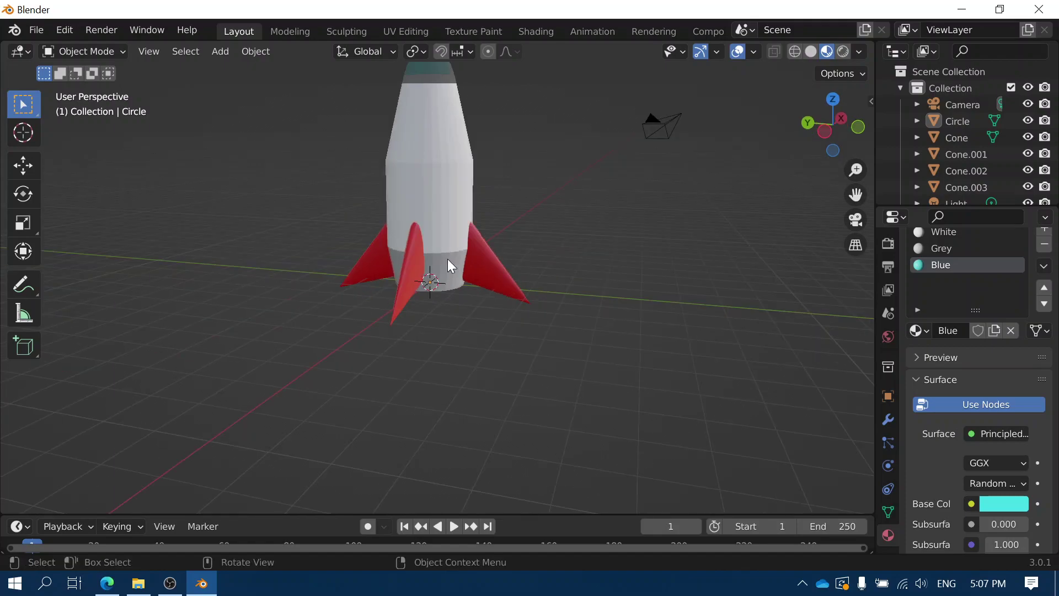
scroll(560, 277, "down", 1)
middle_click_drag(544, 257, 496, 283)
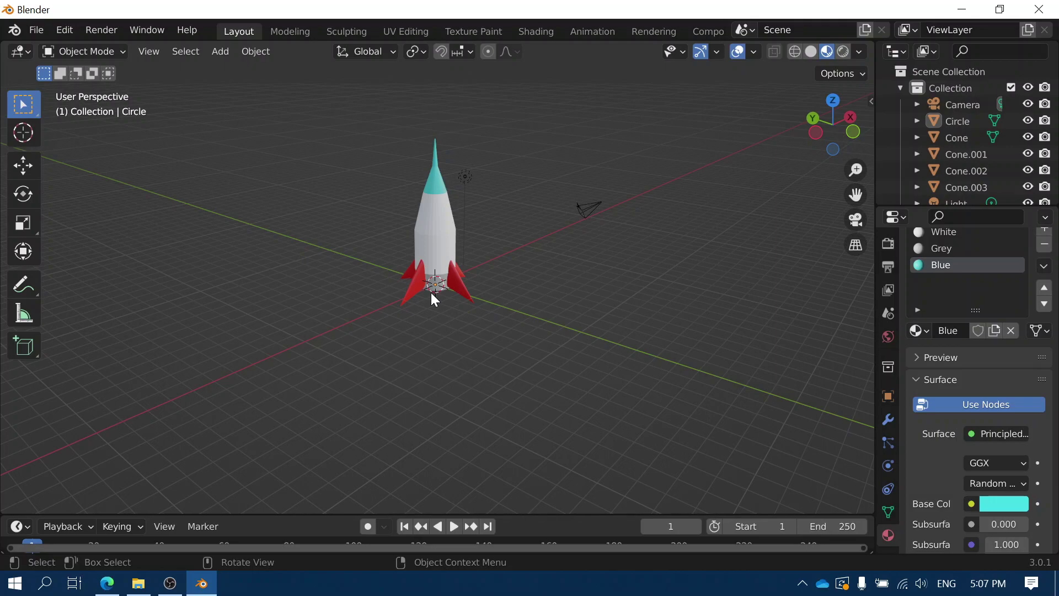
middle_click_drag(434, 299, 403, 154)
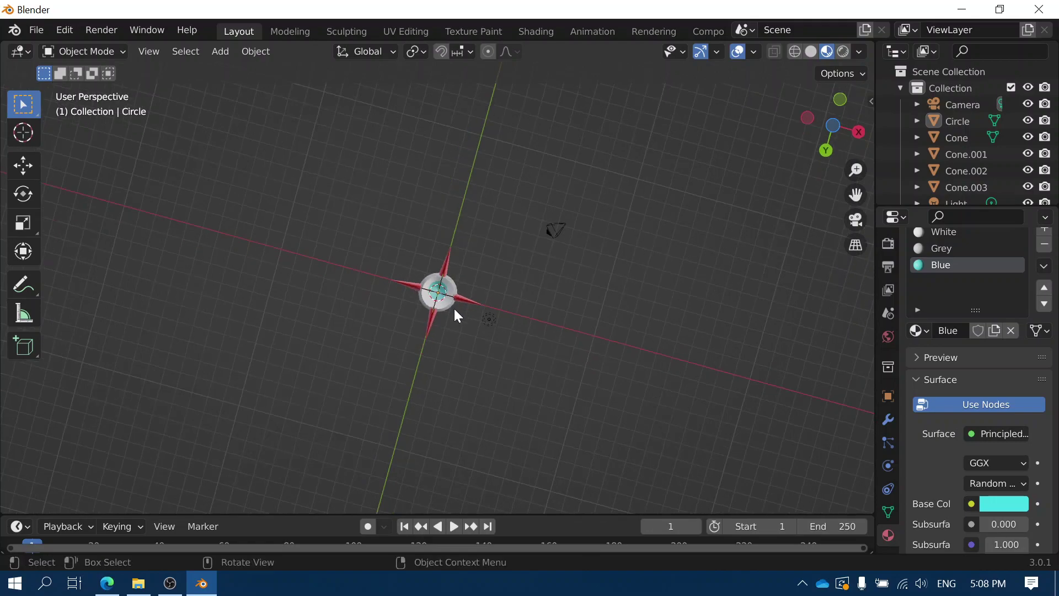
scroll(454, 307, "up", 4)
middle_click_drag(454, 309, 466, 385)
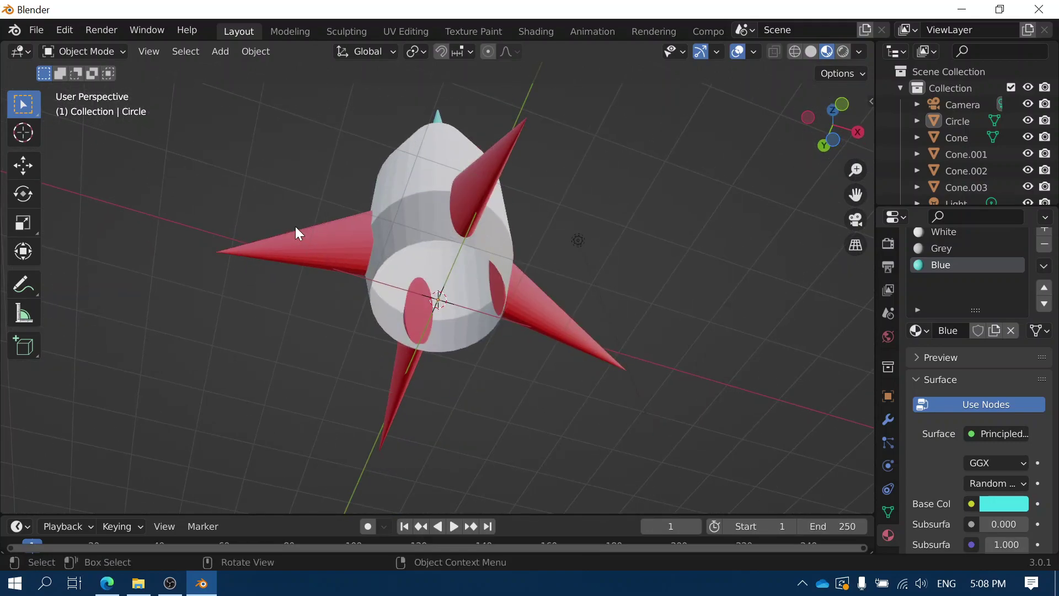
- Close the rocket body's open underside by filling its bottom edge loop with a face in Edit Mode
left_click(422, 226)
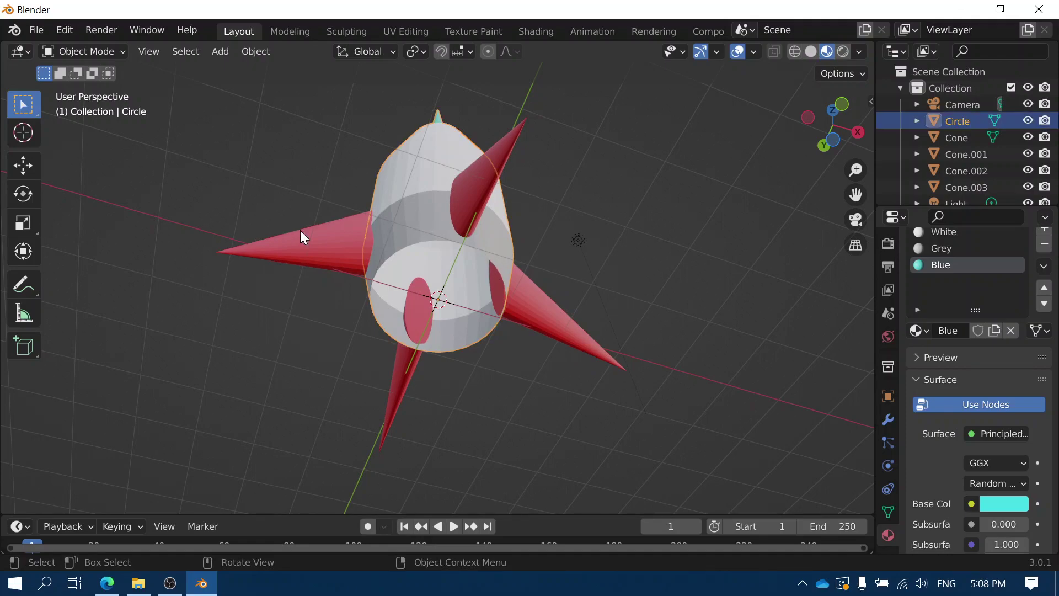
left_click(111, 51)
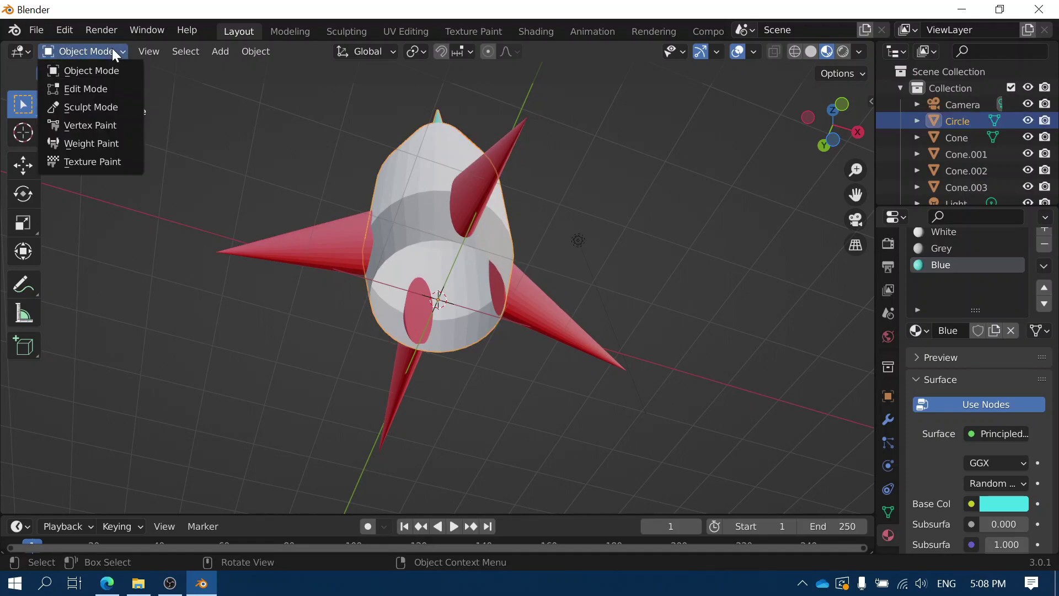
left_click(99, 86)
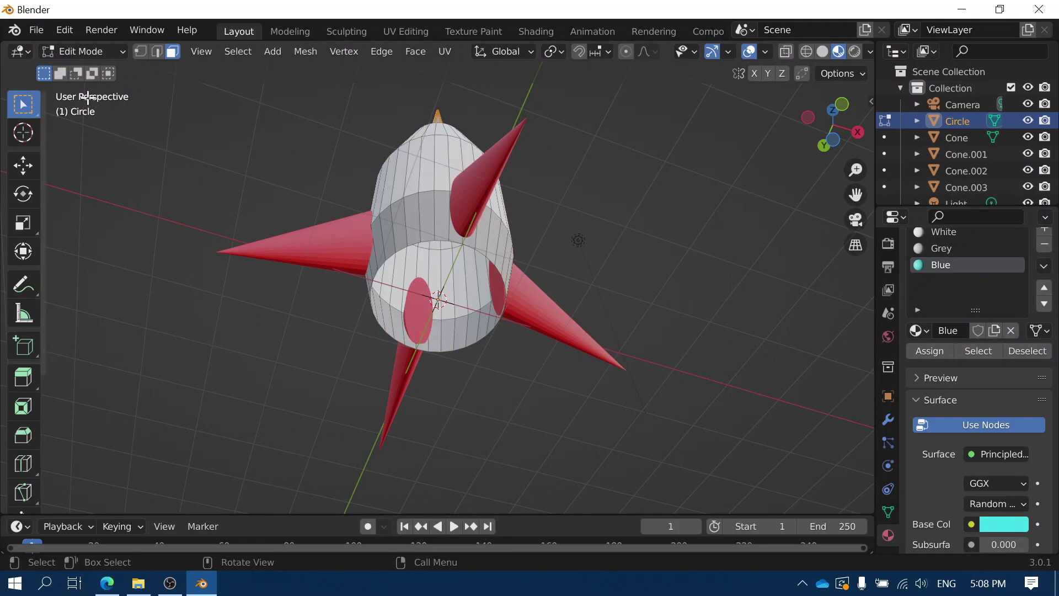
left_click(157, 51)
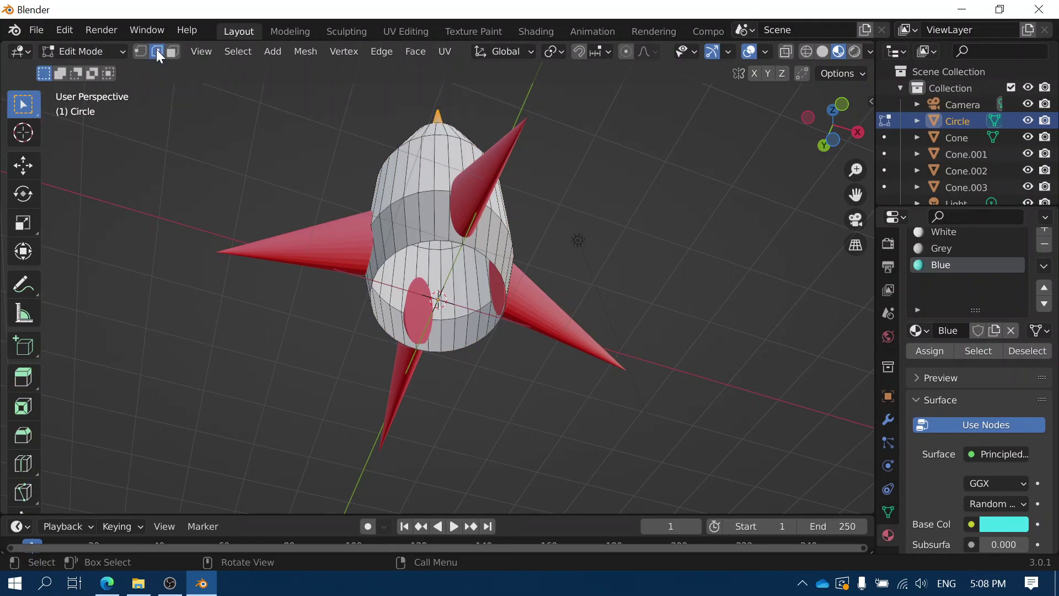
left_click(430, 244)
left_click(412, 244, "alt")
key("f")
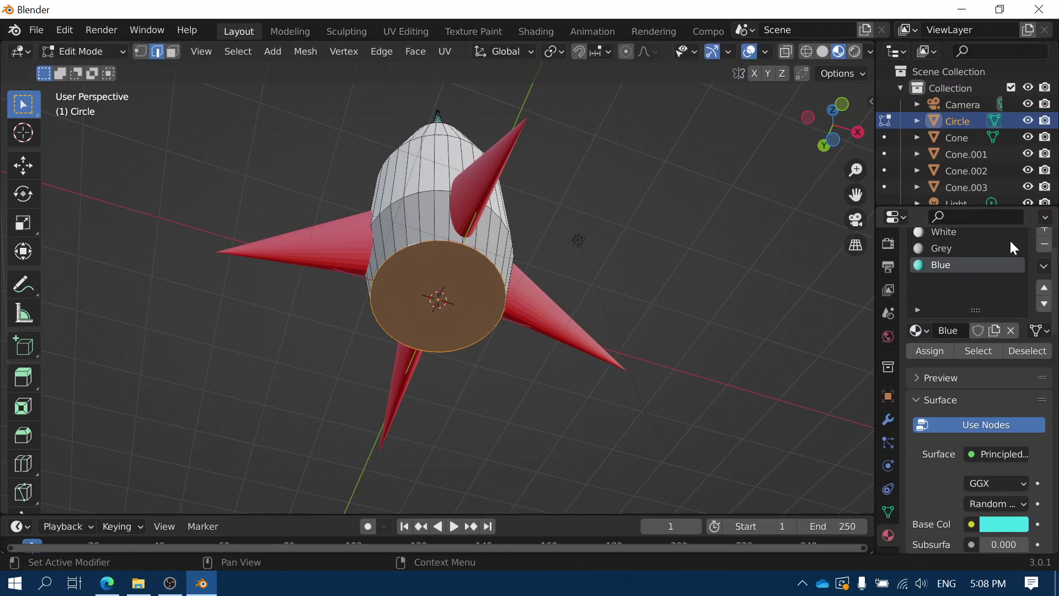
- Add a fourth material to the rocket body with a light red base color, hue 0.017 and saturation 0.839
left_click(1044, 230)
left_click(975, 374)
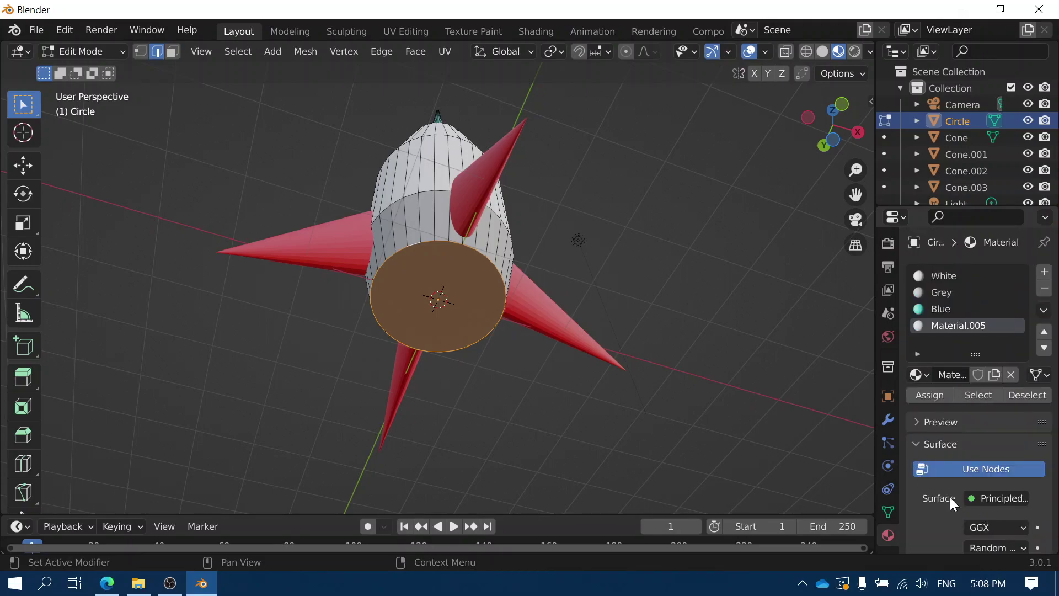
scroll(950, 498, "down", 4)
left_click(985, 481)
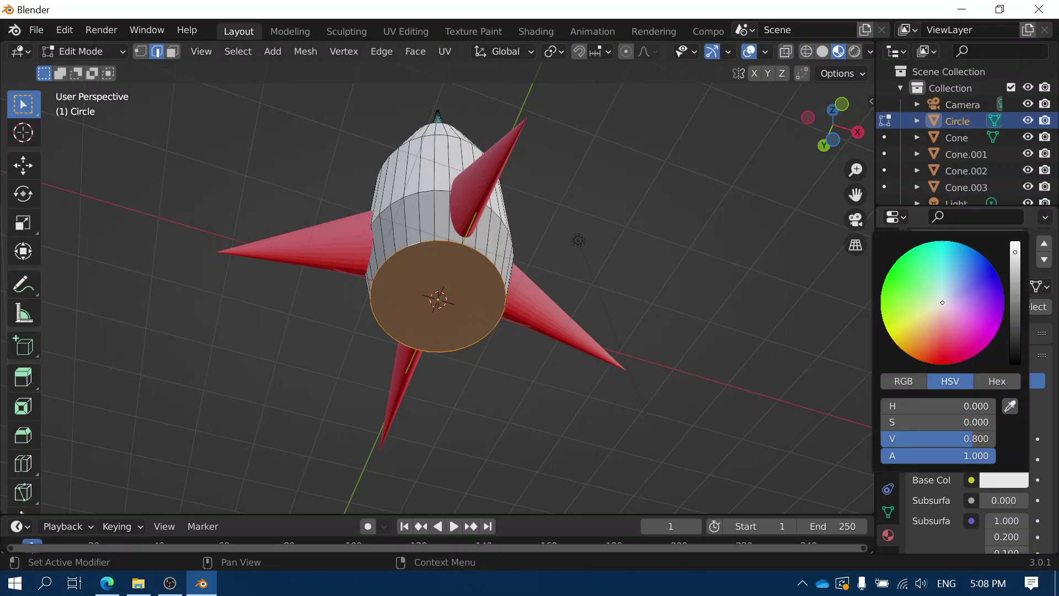
mouse_move(938, 348)
left_mouse_down()
mouse_move(934, 364)
mouse_move(936, 337)
left_mouse_up()
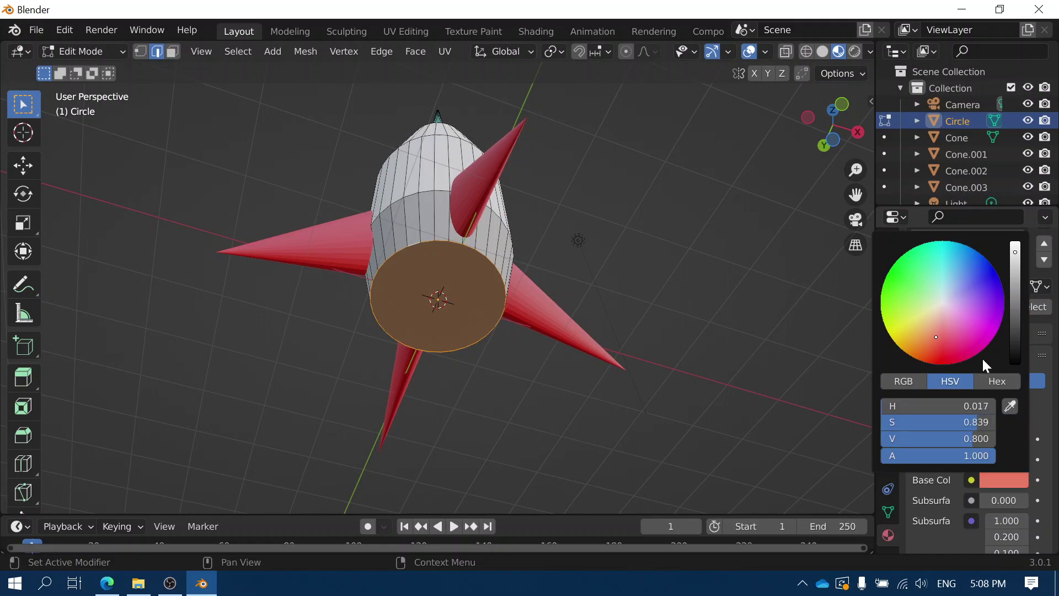
left_click(938, 382)
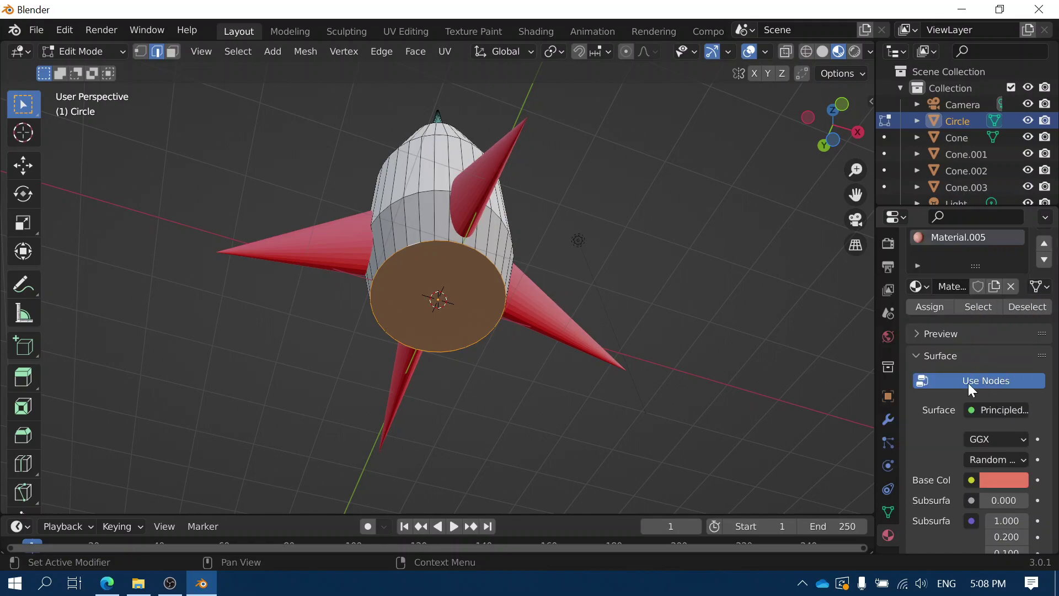
- Assign the light red material to the rocket's bottom face, return to Object Mode and check it from underneath
left_click(924, 307)
key("Tab")
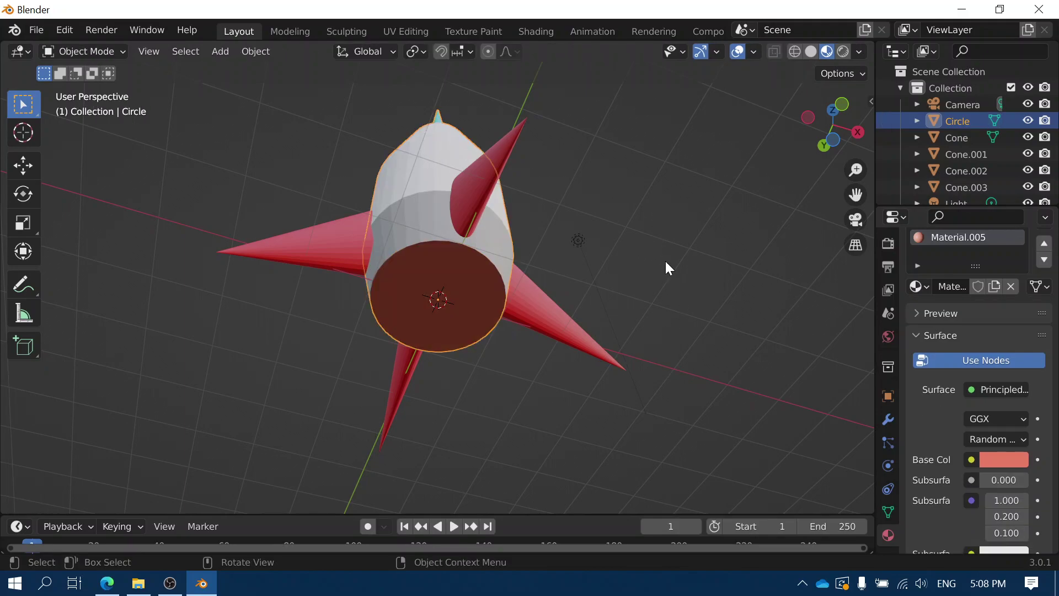
middle_click_drag(668, 268, 606, 194)
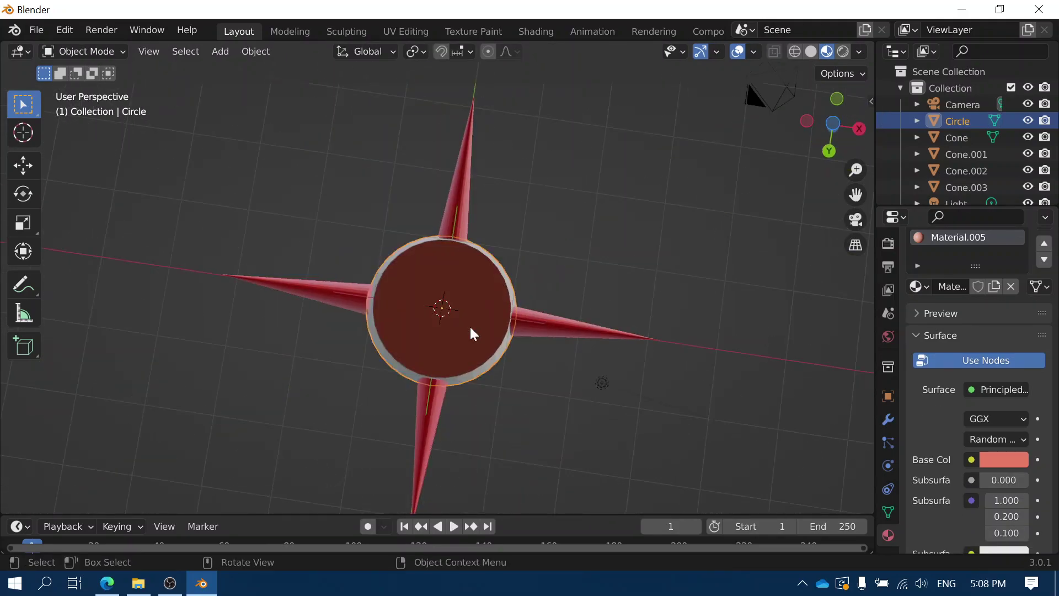
key("Tab")
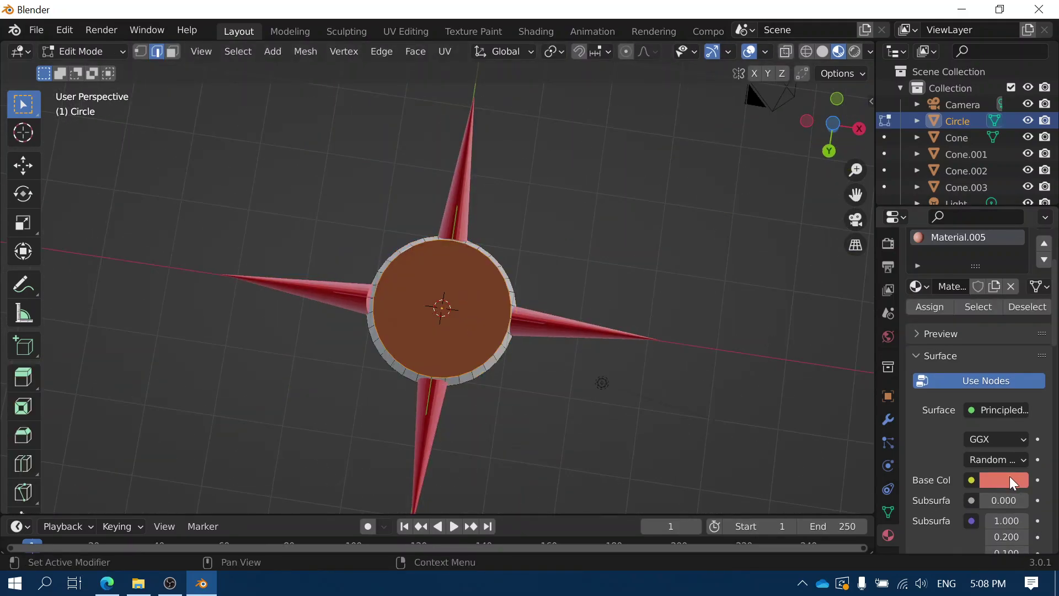
key("Tab")
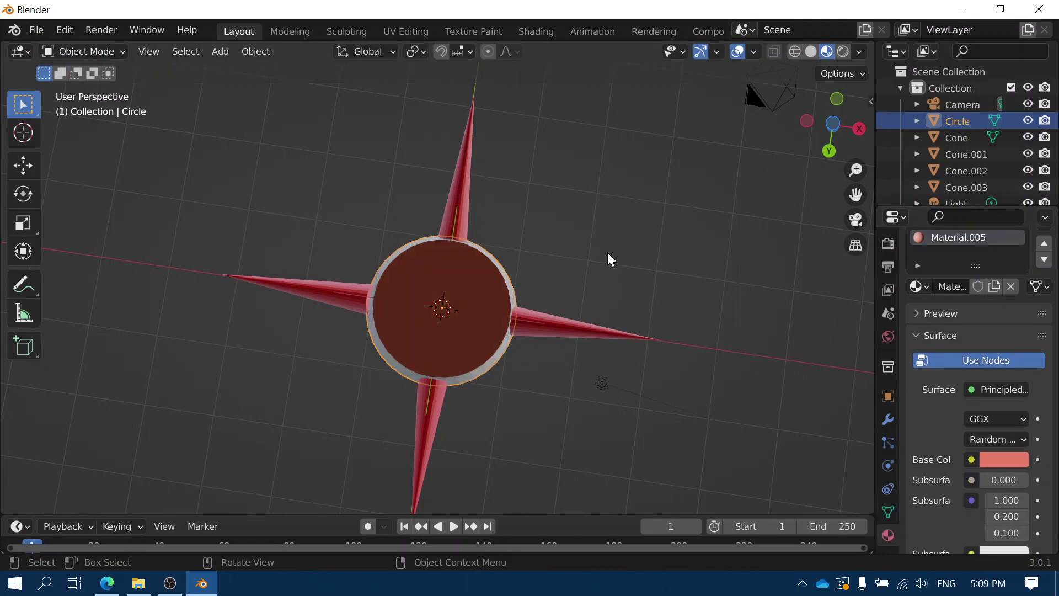
- Deselect the rocket body and add a Point light at the center of the rocket's base
middle_click_drag(607, 252, 585, 450)
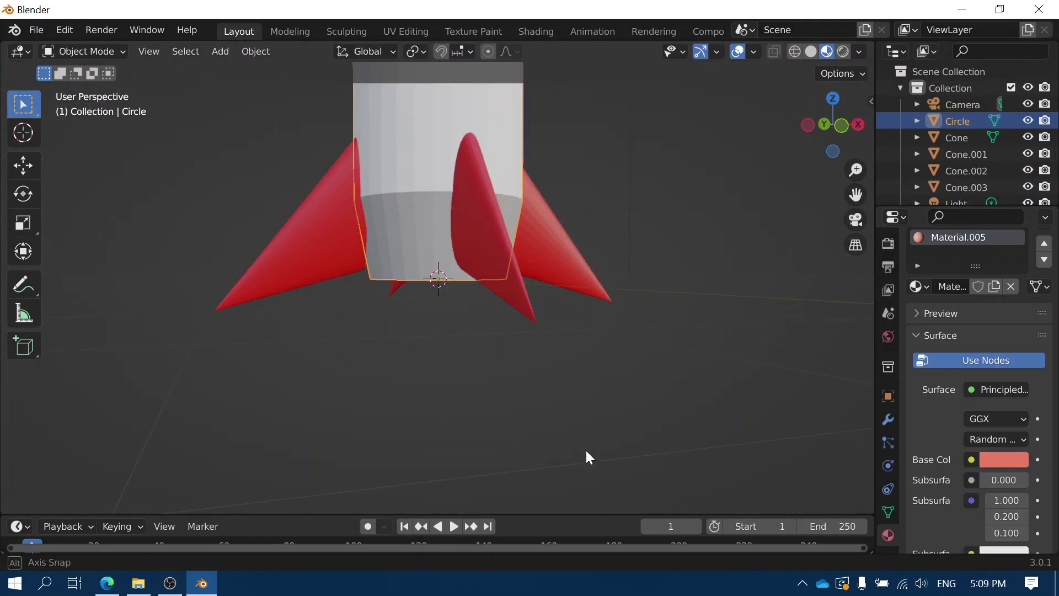
left_click(436, 361)
middle_click_drag(458, 405, 432, 237)
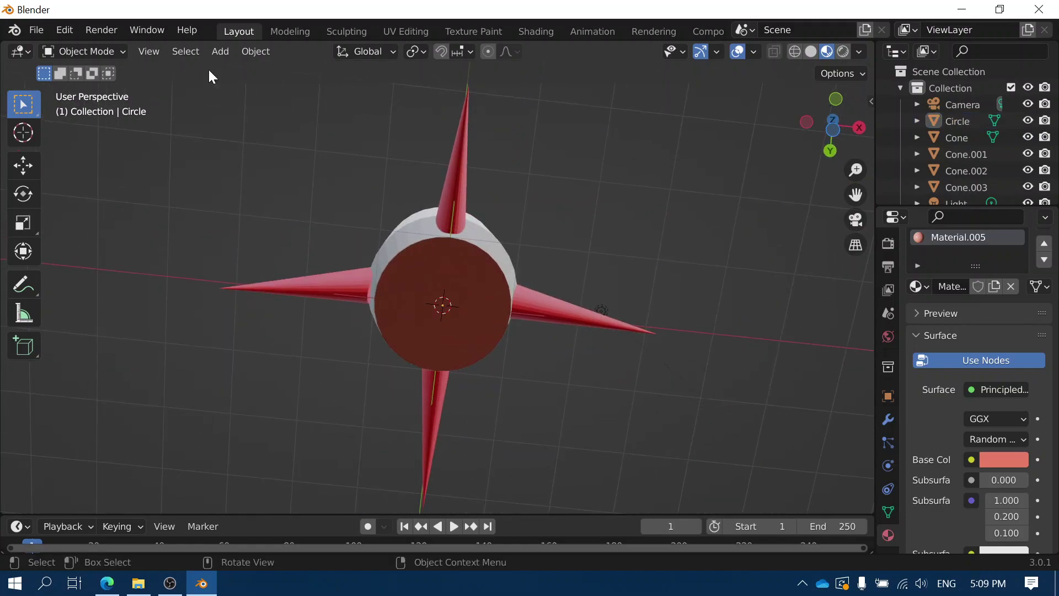
left_click(219, 51)
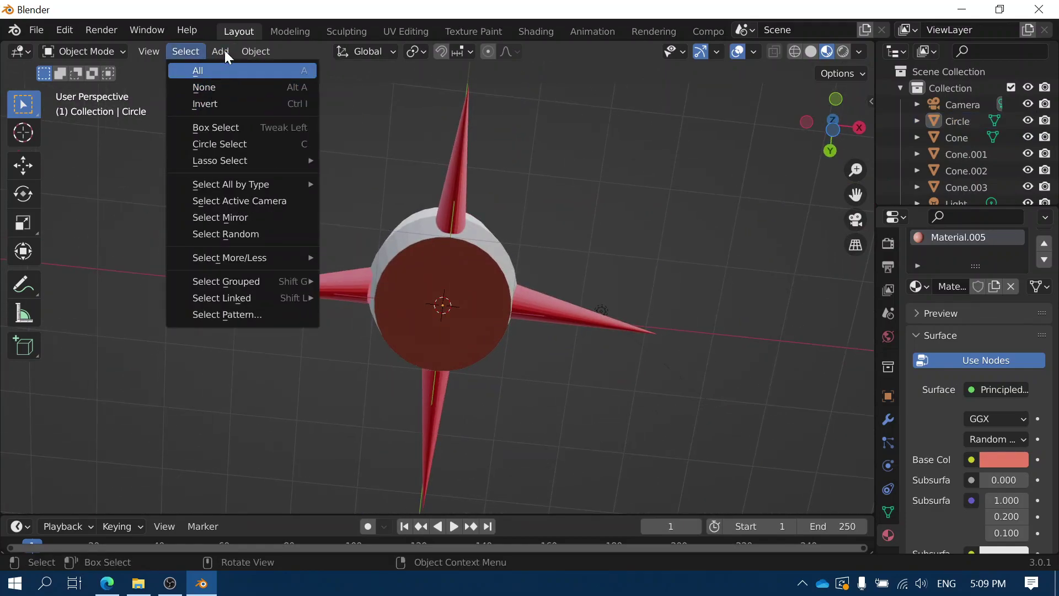
left_click(221, 51)
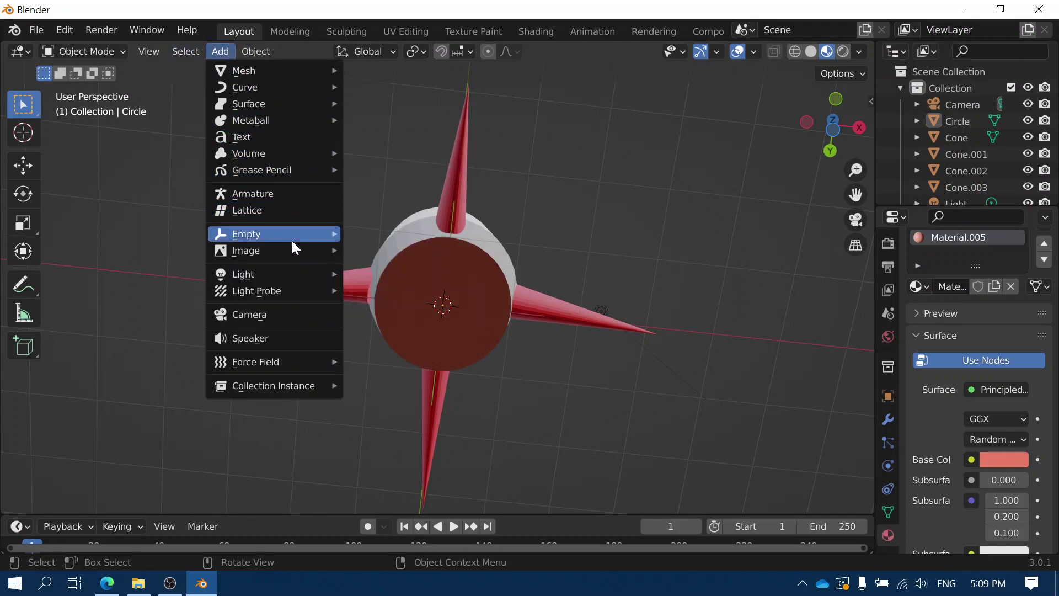
mouse_move(294, 246)
mouse_move(292, 274)
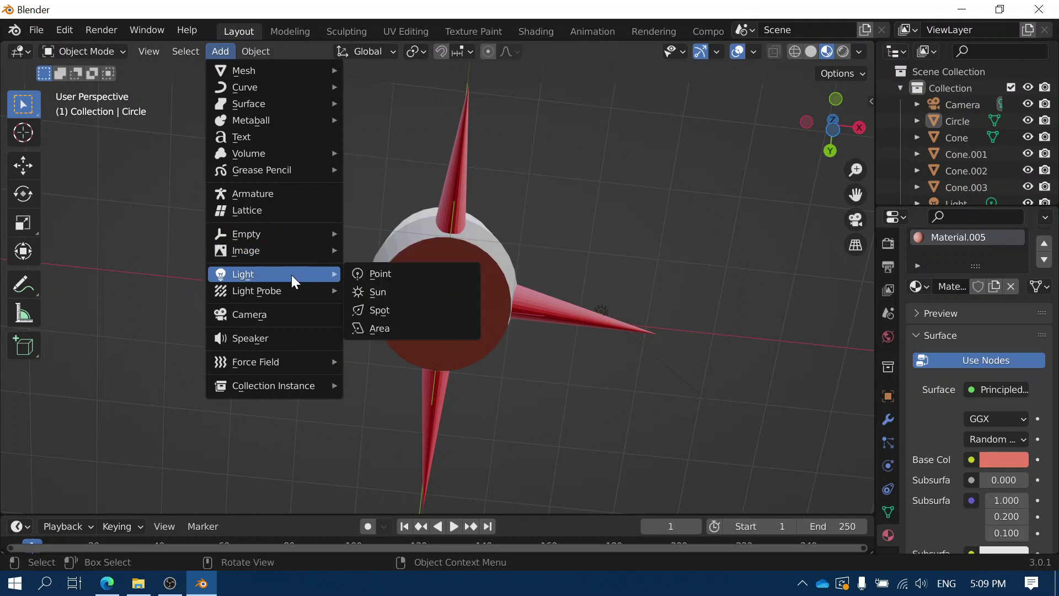
left_click(406, 279)
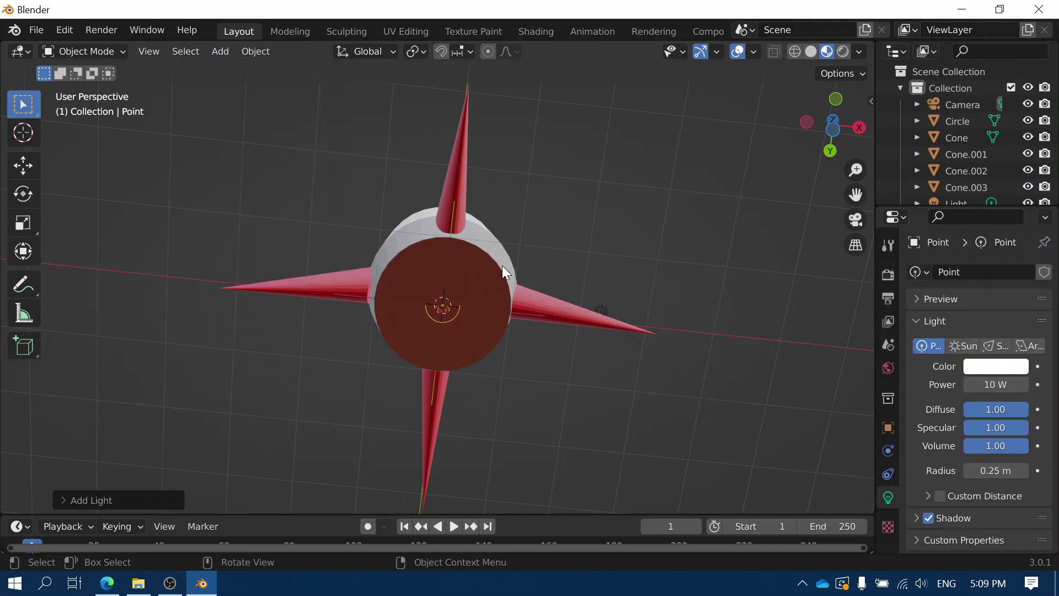
- Move the point light slightly down along the Z axis so it sits just below the rocket's base
middle_click_drag(502, 266, 460, 420)
key("g")
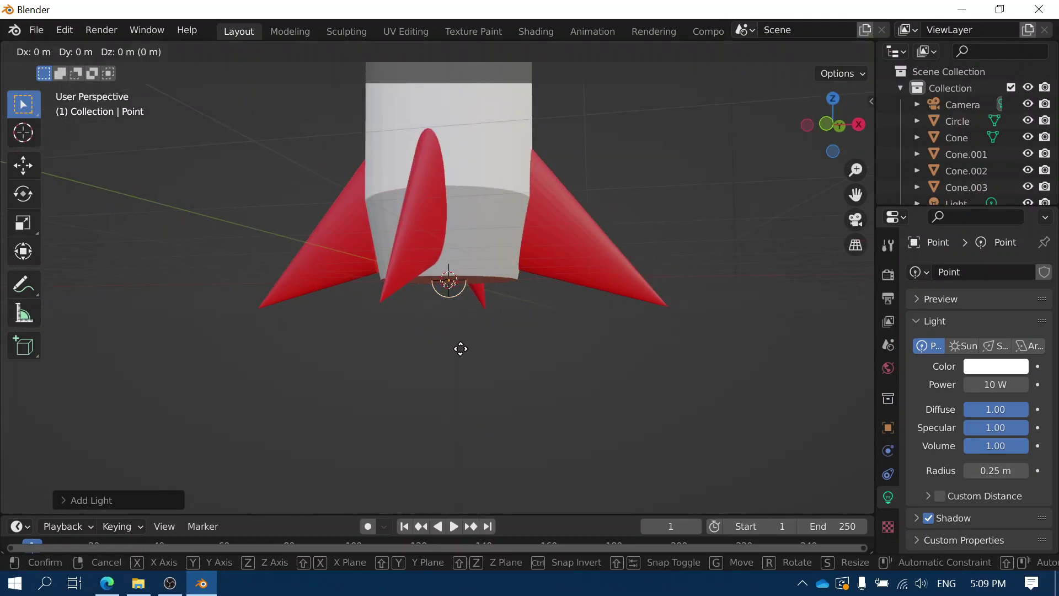
key("z")
left_click(459, 353)
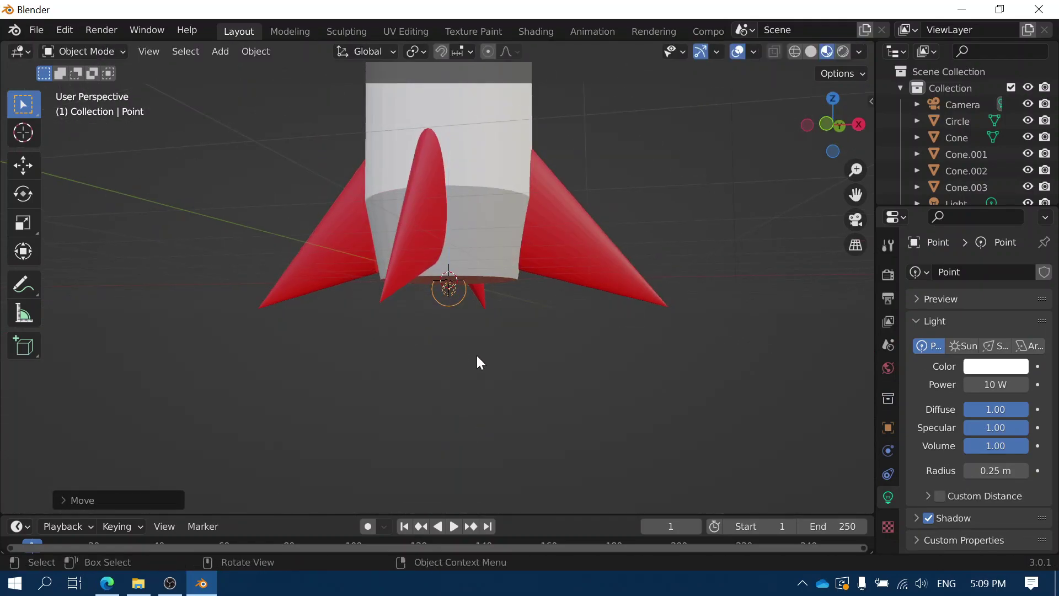
- Switch the viewport to rendered shading and inspect the lit rocket from below and from several sides
mouse_move(480, 362)
middle_mouse_down()
mouse_move(520, 236)
mouse_move(580, 204)
middle_mouse_up()
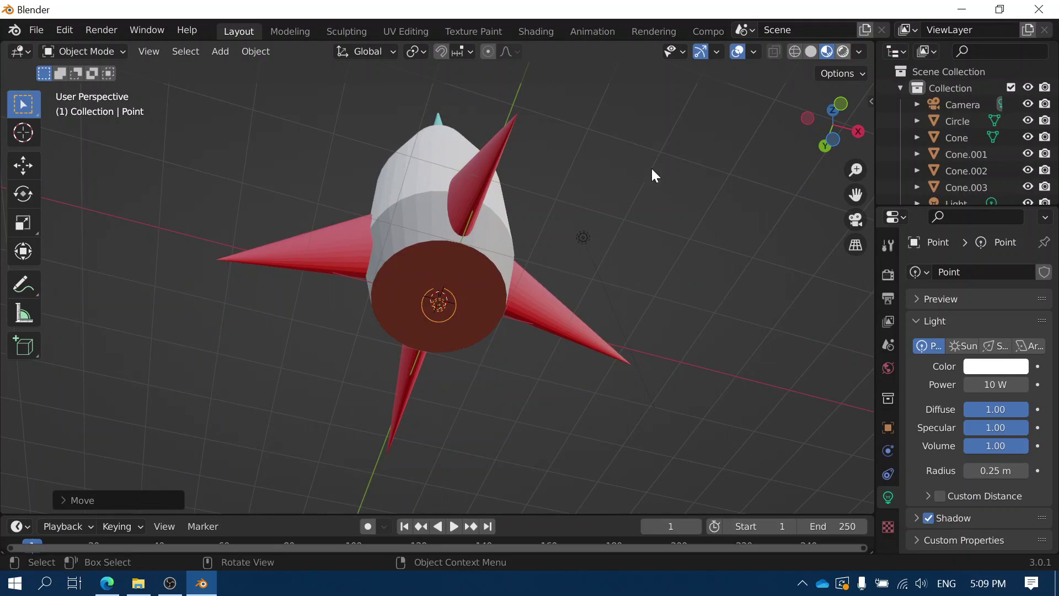
left_click(843, 52)
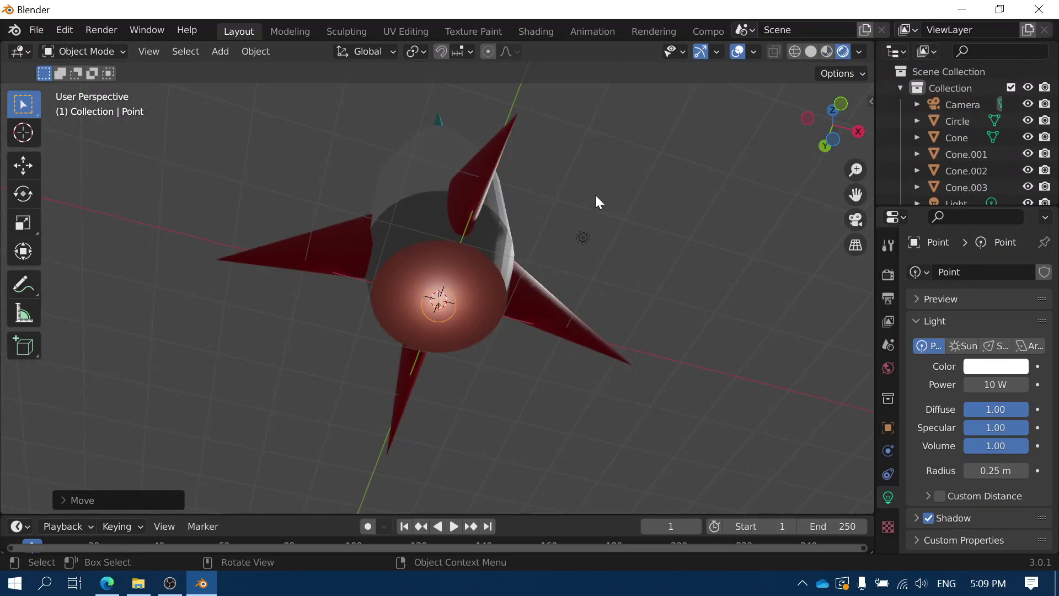
middle_click_drag(595, 196, 427, 275)
scroll(427, 273, "down", 1)
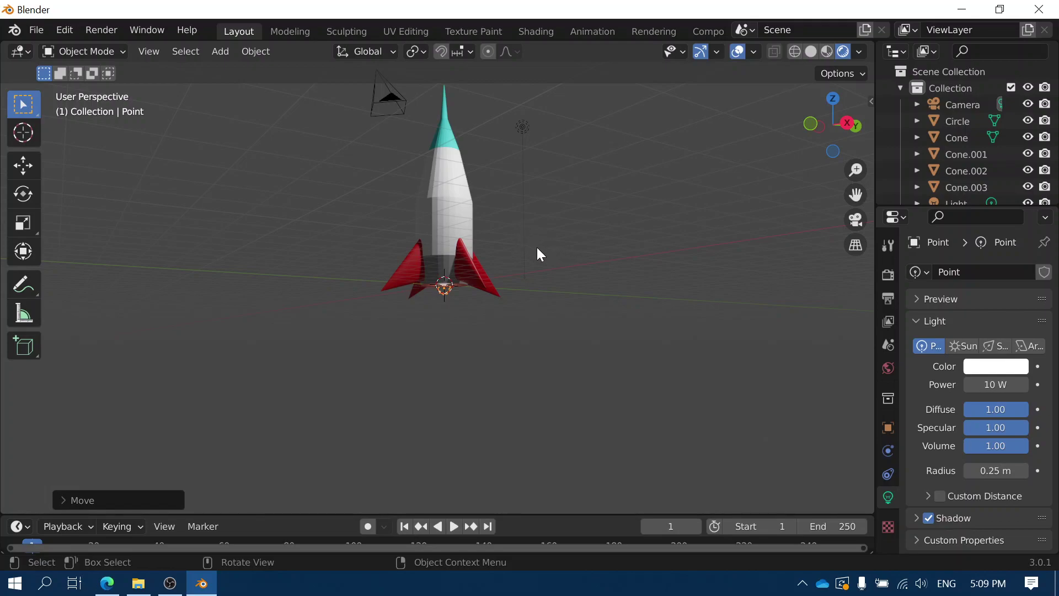
middle_click_drag(540, 254, 484, 321)
middle_click_drag(549, 307, 502, 192)
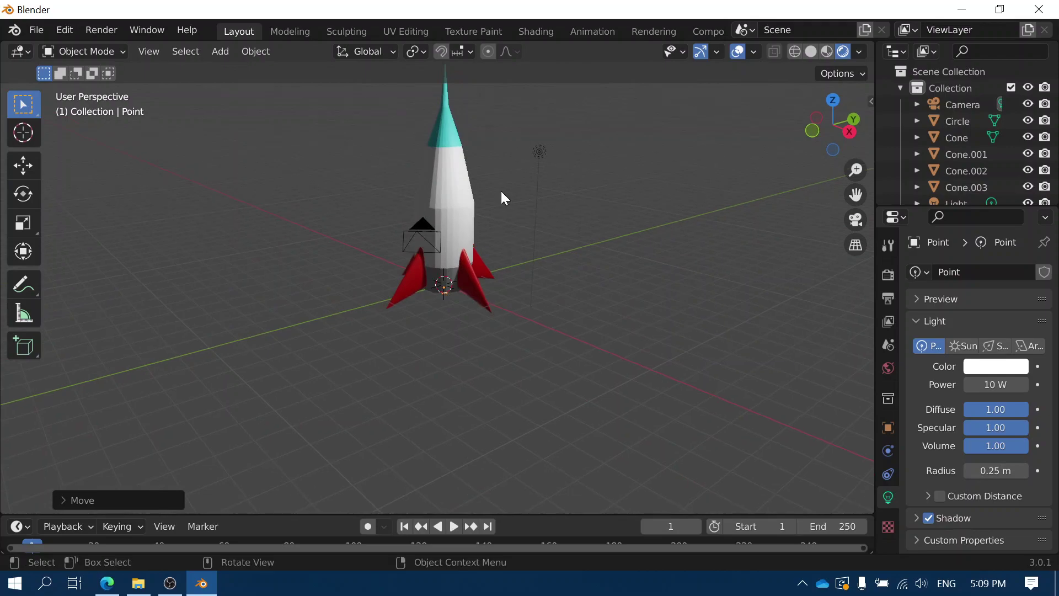
middle_click_drag(442, 257, 376, 252)
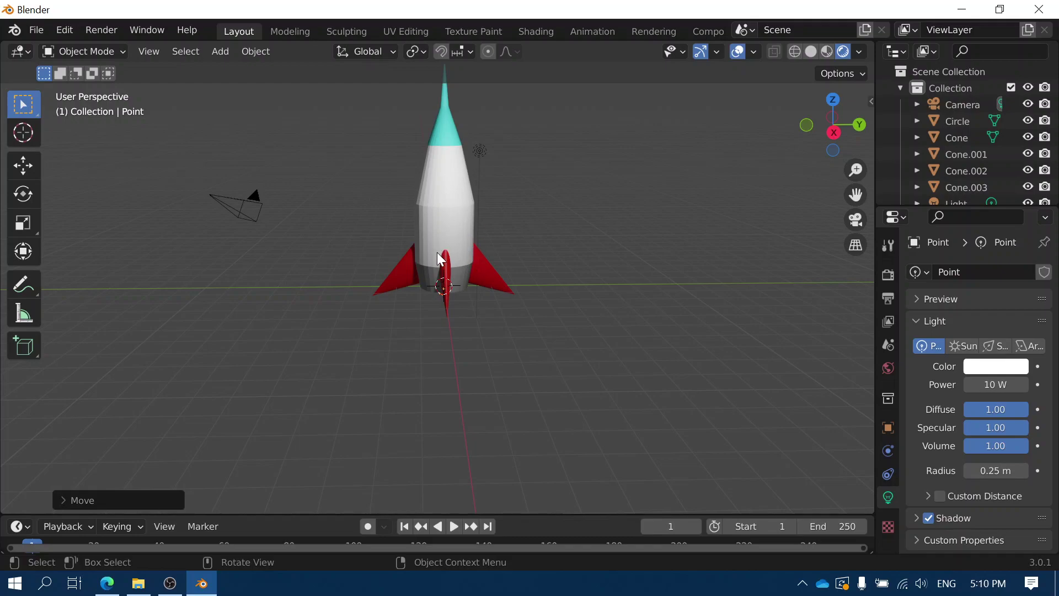
- Apply Shade Smooth to the rocket body, check the whole rocket, and deselect it
scroll(441, 260, "up", 3)
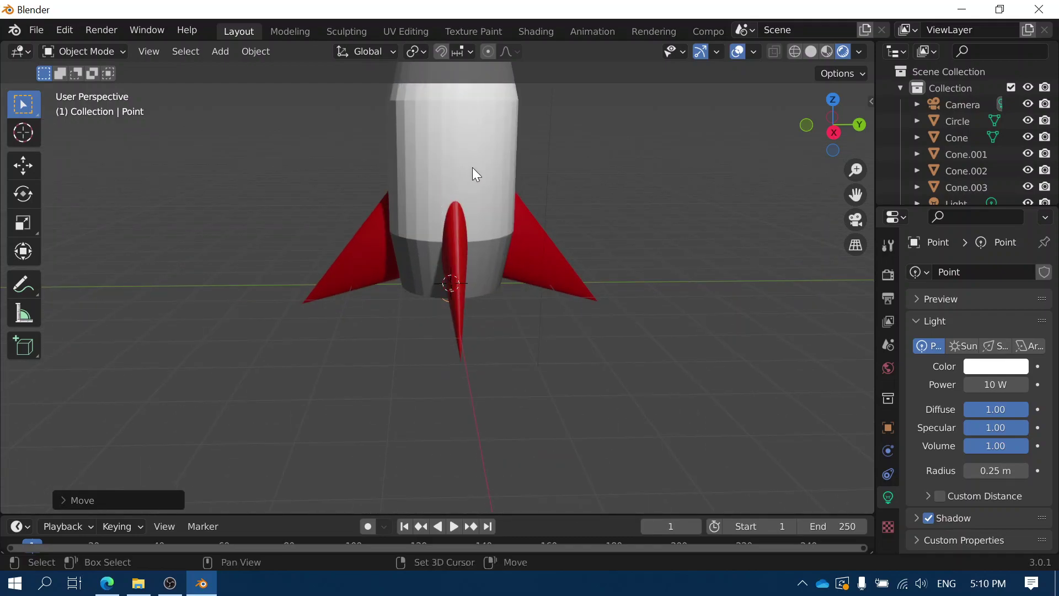
middle_click_drag(473, 167, 453, 267, "shift")
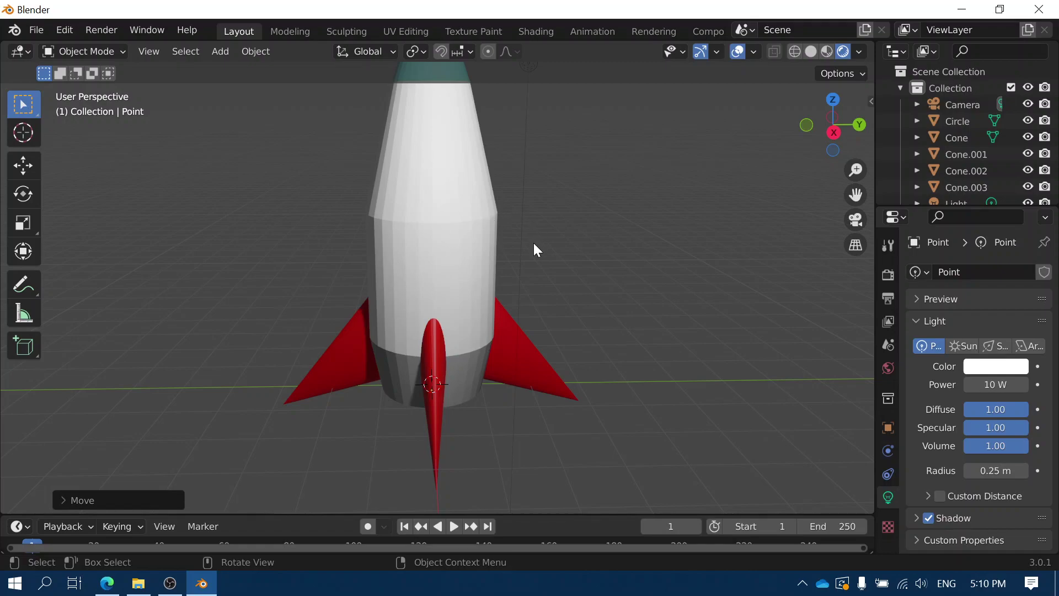
left_click(492, 263)
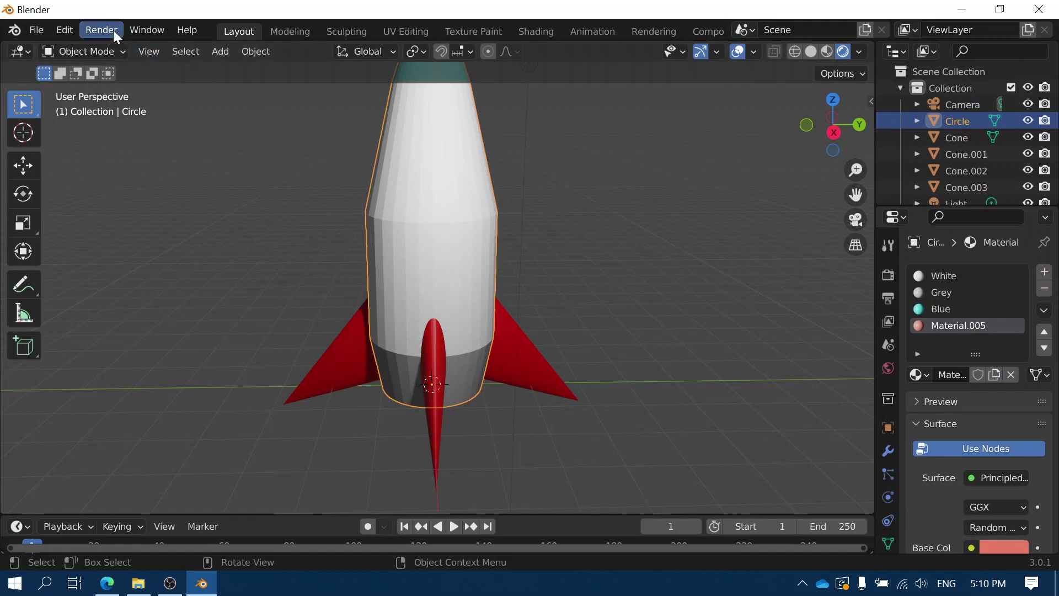
left_click(250, 52)
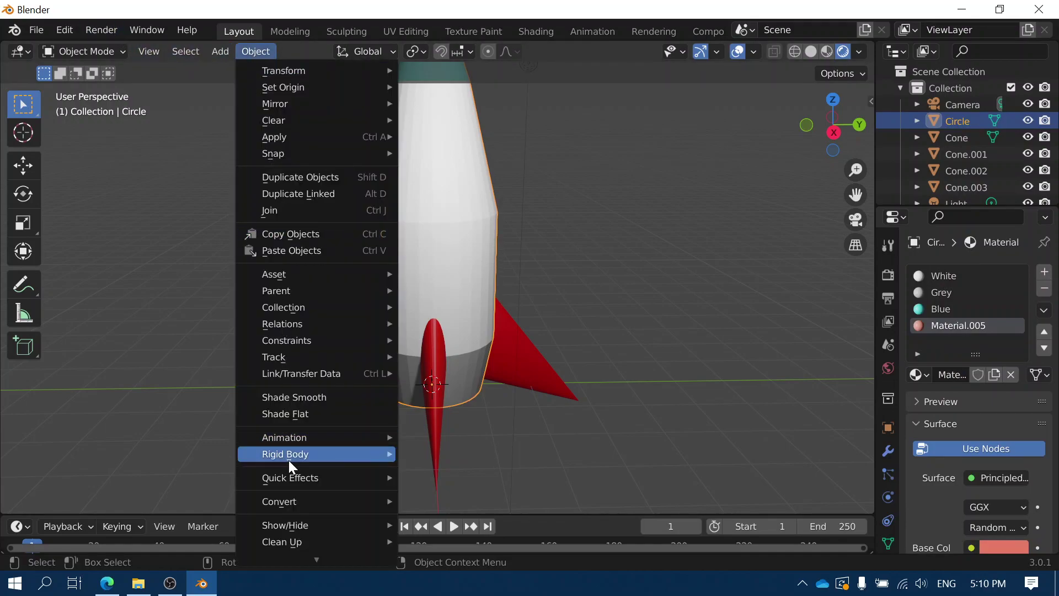
mouse_move(289, 460)
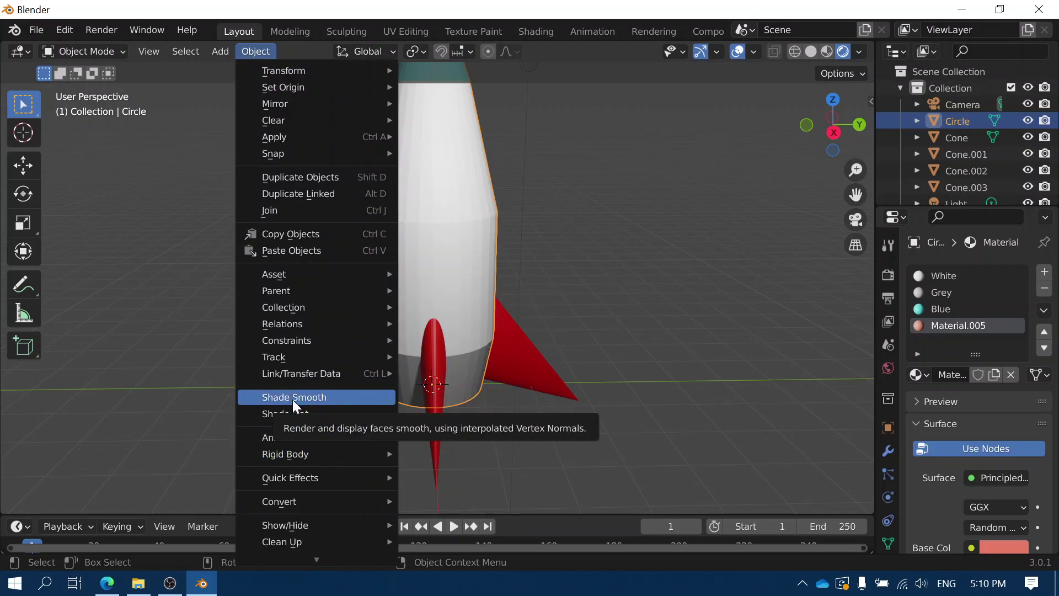
left_click(292, 398)
middle_click_drag(564, 357, 475, 378)
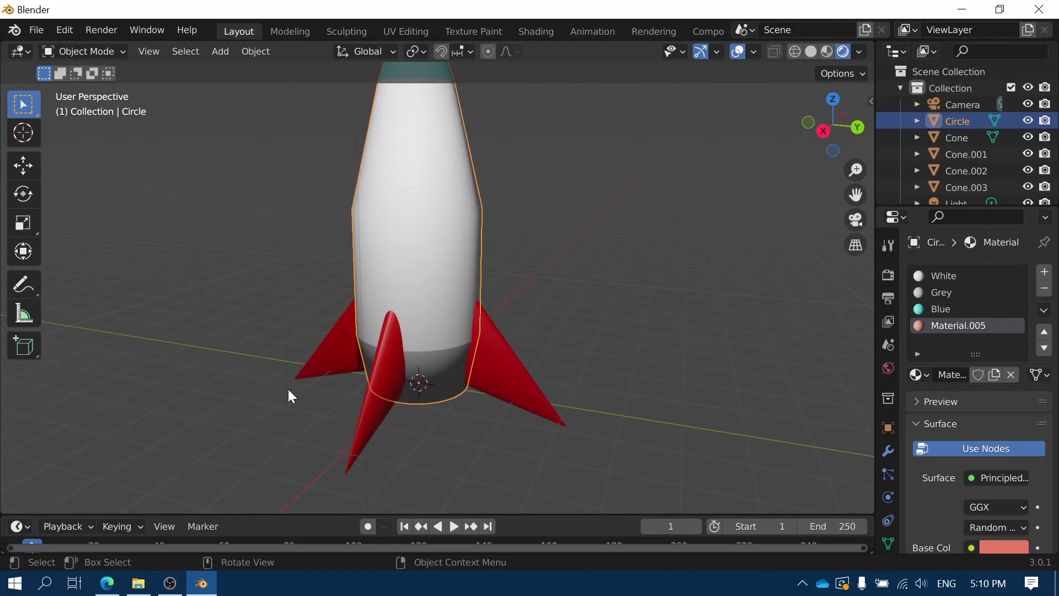
scroll(525, 297, "down", 3)
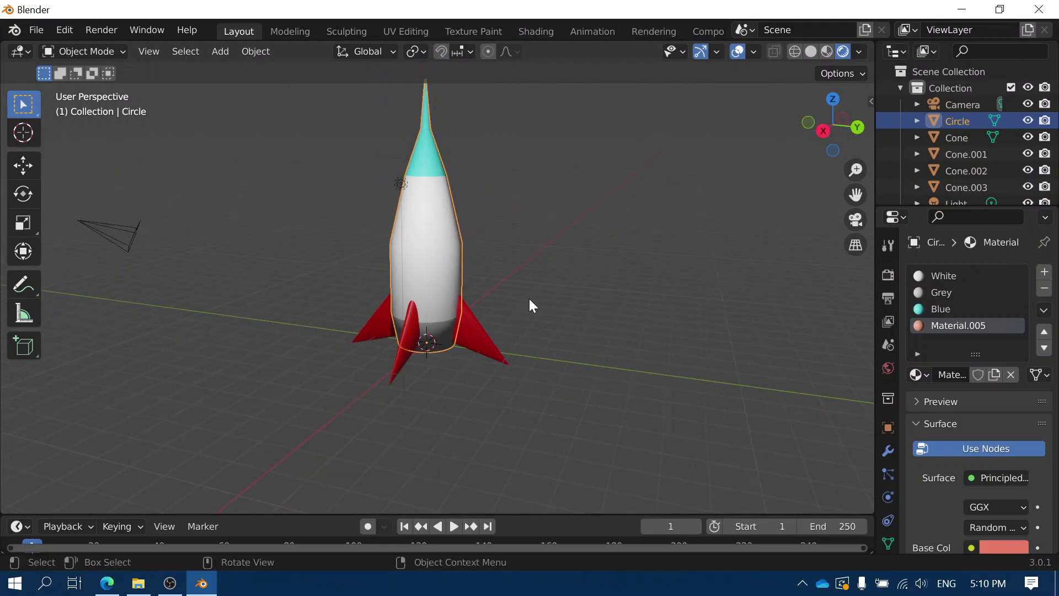
left_click(529, 301)
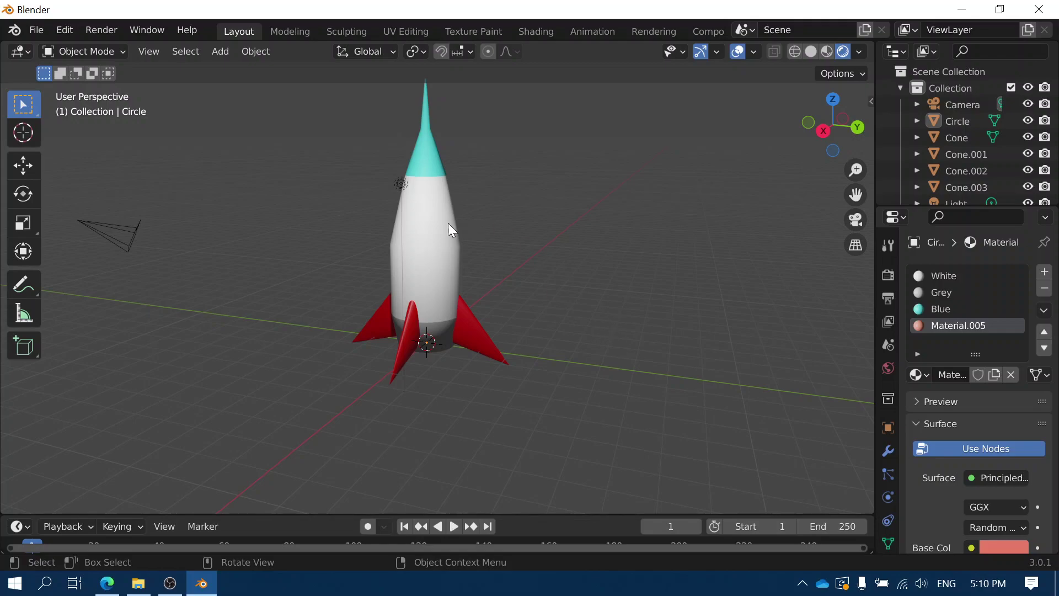
- Enter Edit Mode on the rocket body and try to extrude the horizontal edge loop around its middle
left_click(436, 250)
key("Tab")
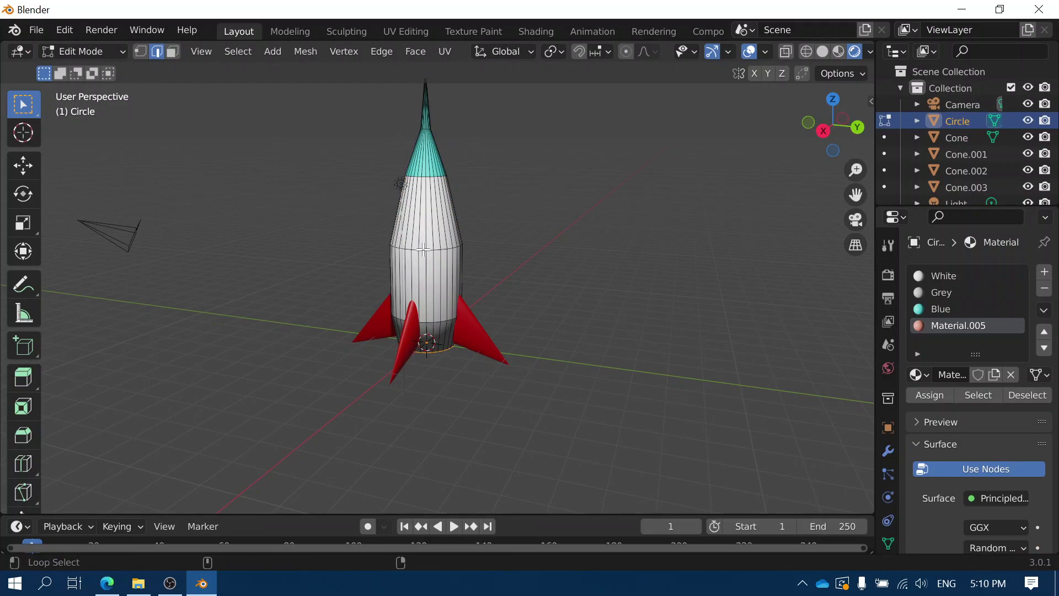
left_click(456, 254, "alt")
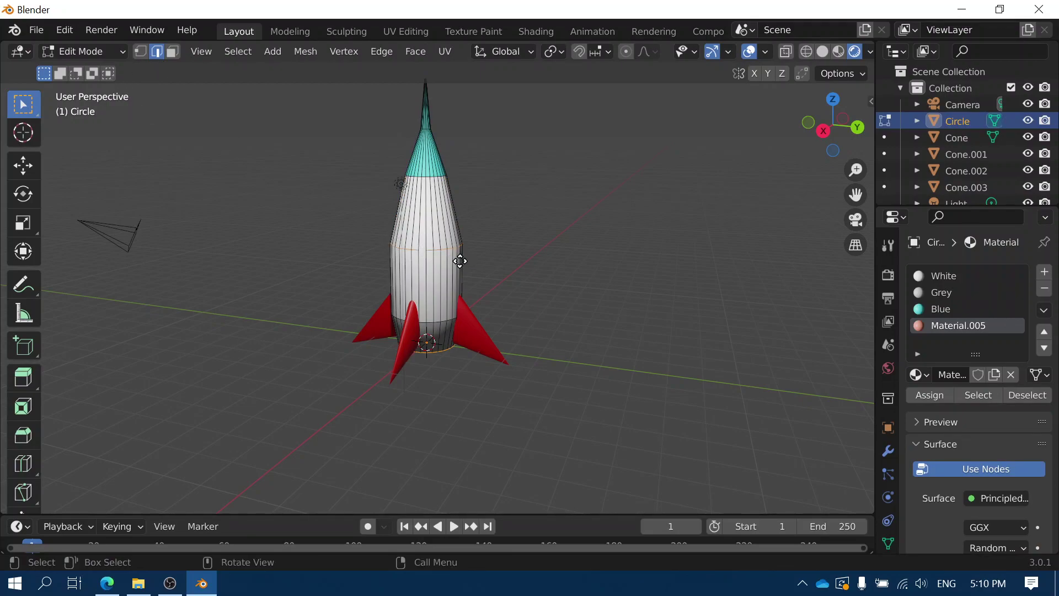
key("e")
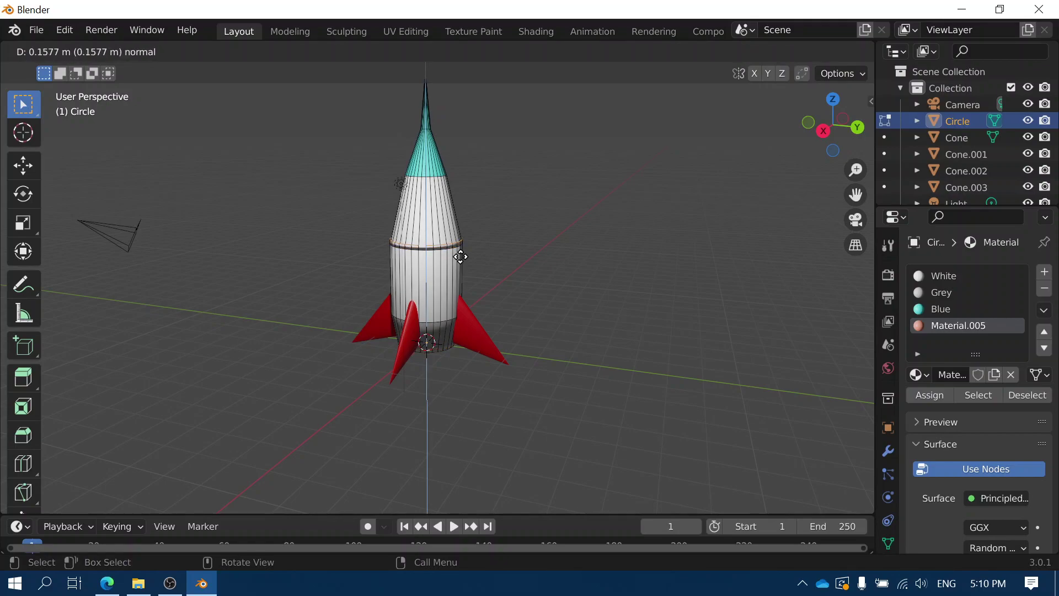
left_click(462, 257)
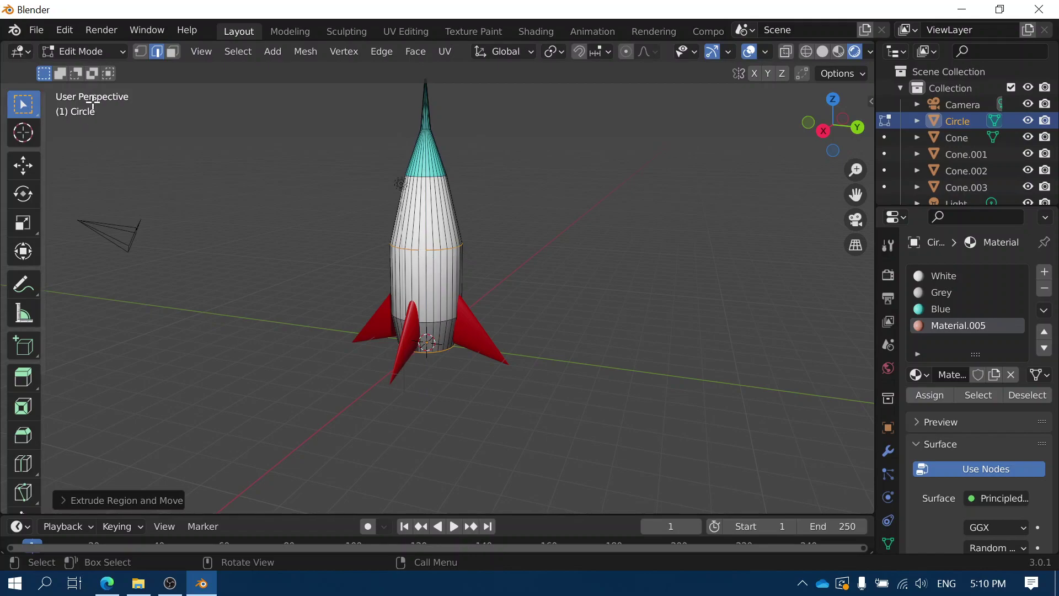
- Add a horizontal loop cut to the lower white section and slide it up close beneath the middle edge loop
left_click(173, 51)
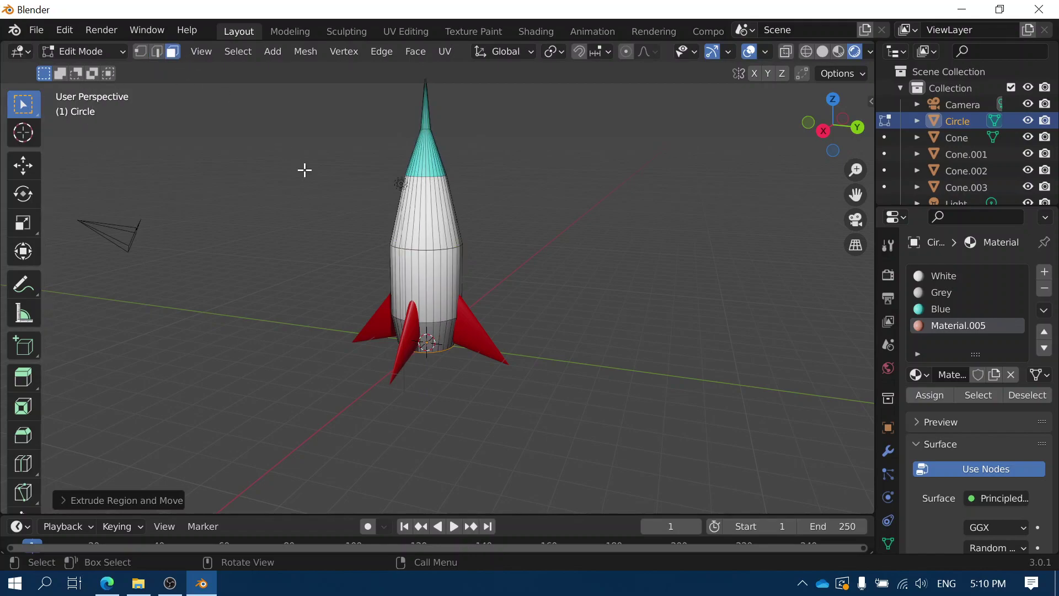
left_click(428, 274, "alt")
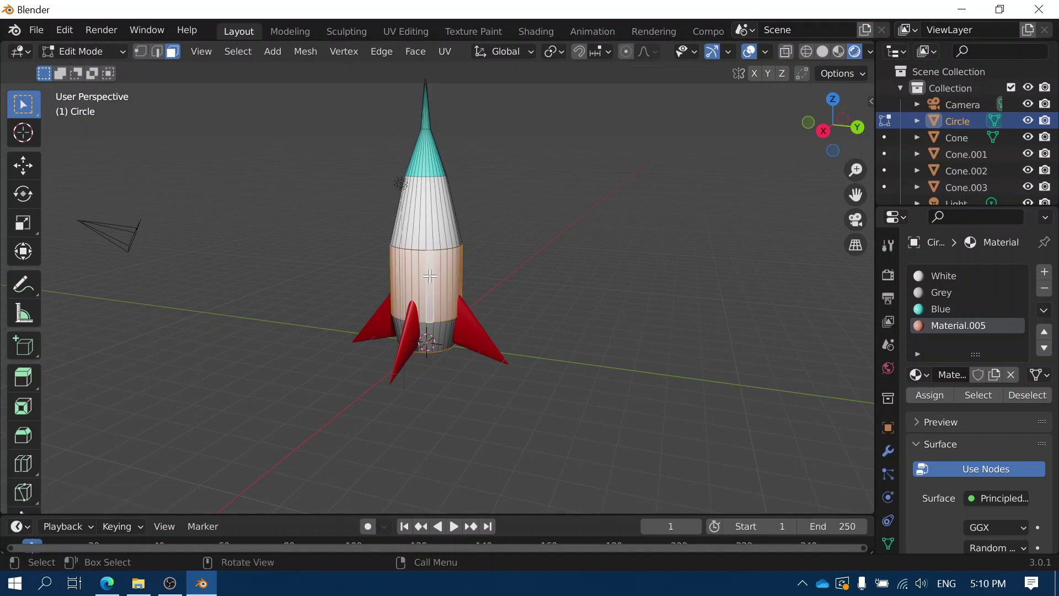
key("ctrl+r")
left_click(430, 276)
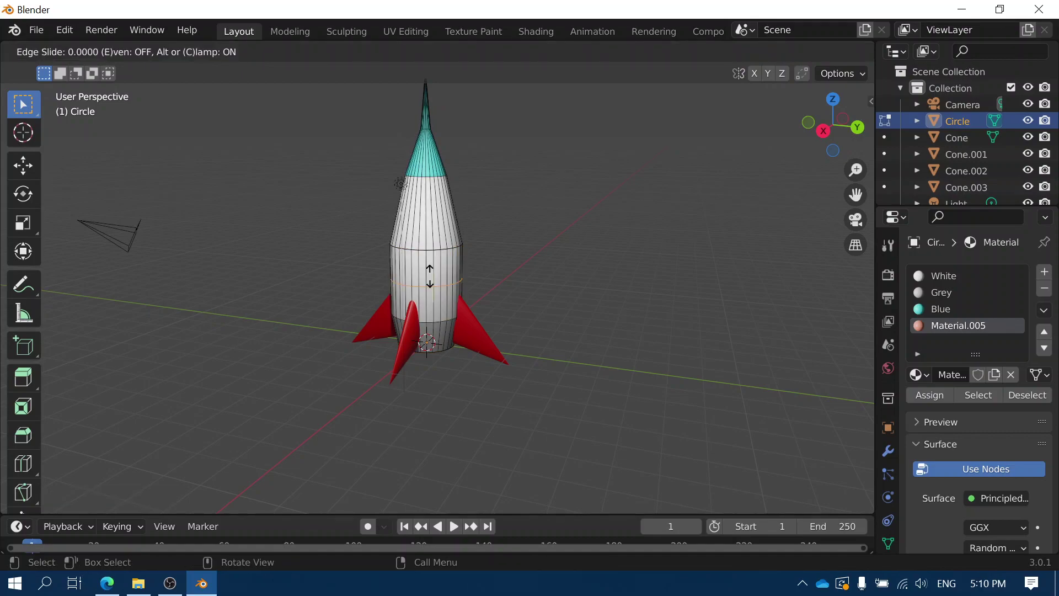
left_click(434, 243)
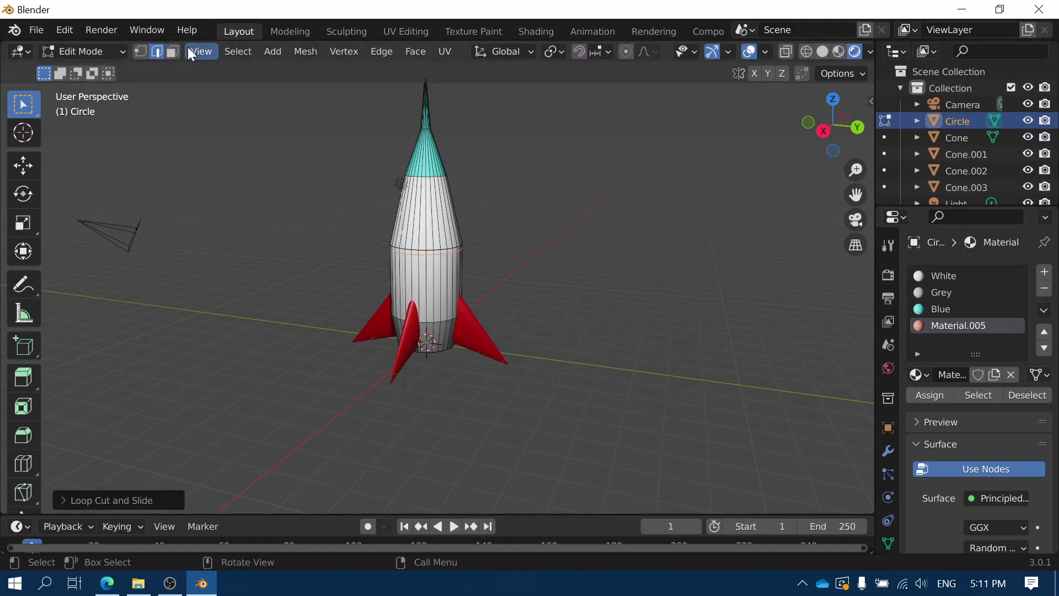
- Switch to face selection and select the whole thin ring of faces around the middle of the rocket body
left_click(173, 51)
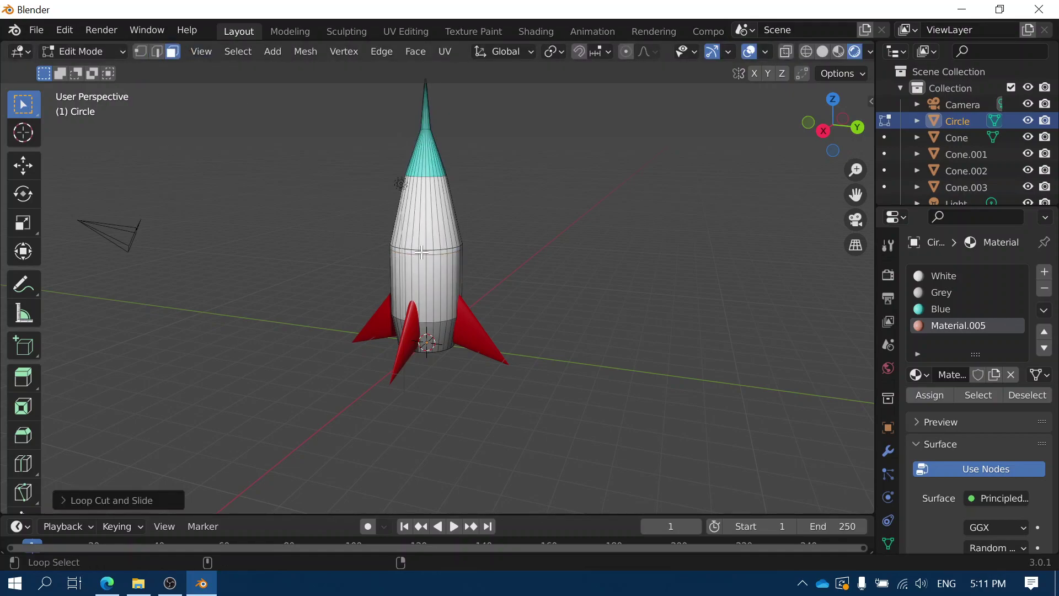
left_click(423, 252, "alt")
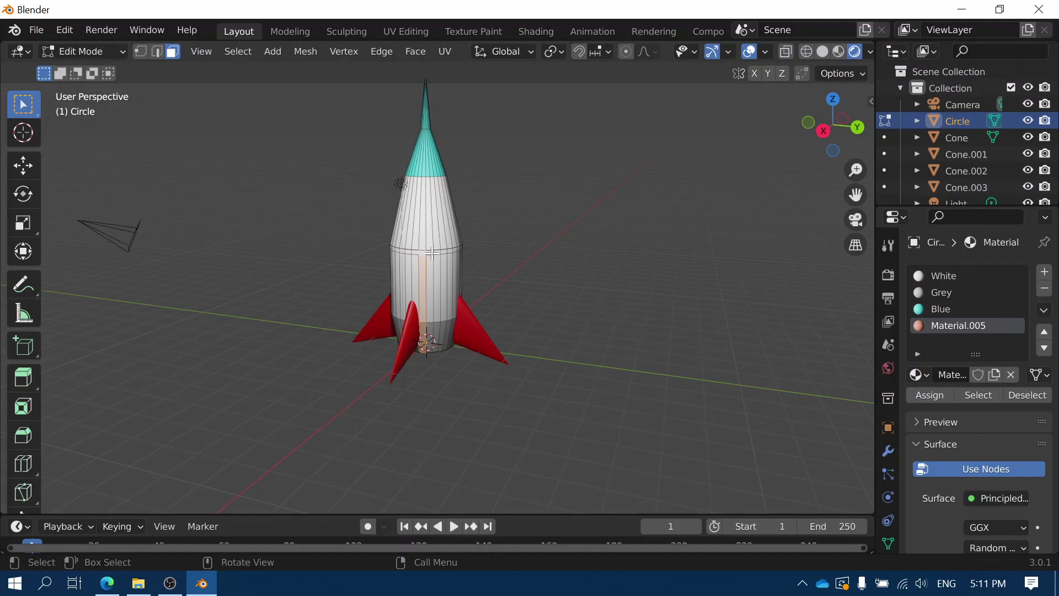
left_click(430, 257)
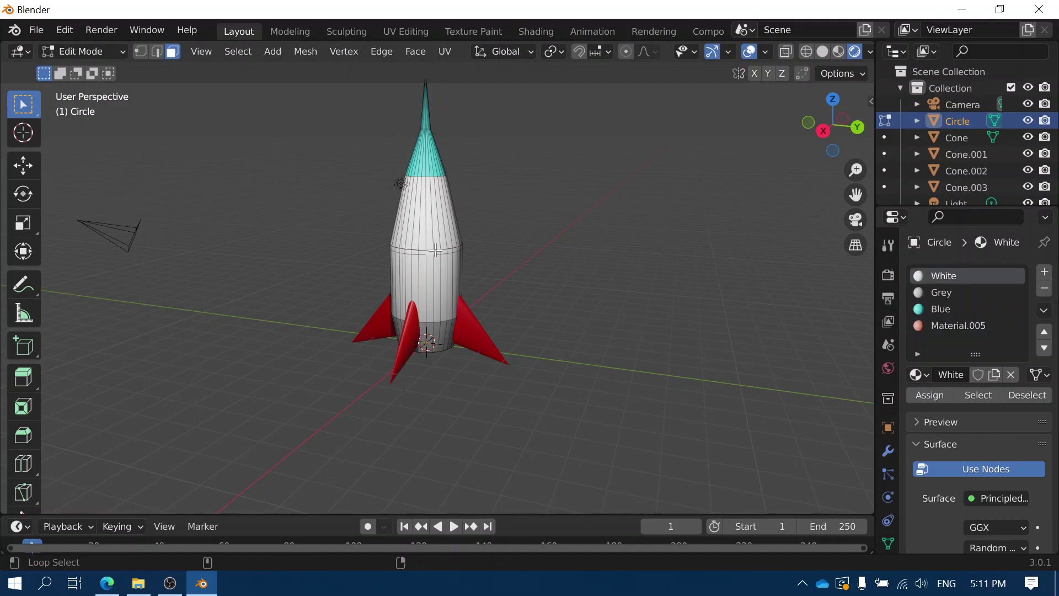
left_click(435, 252, "alt")
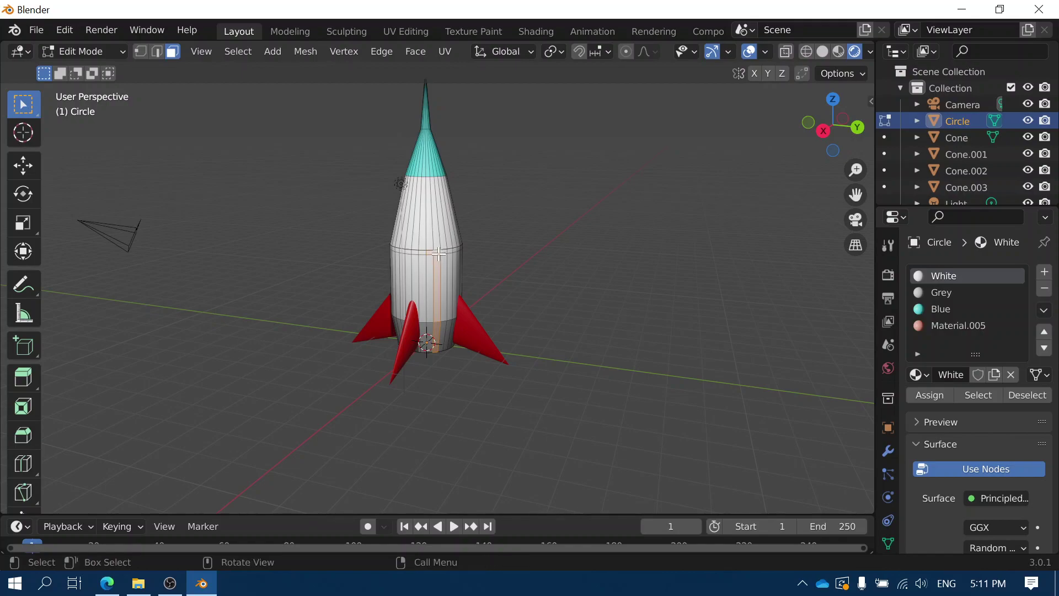
key("alt+a")
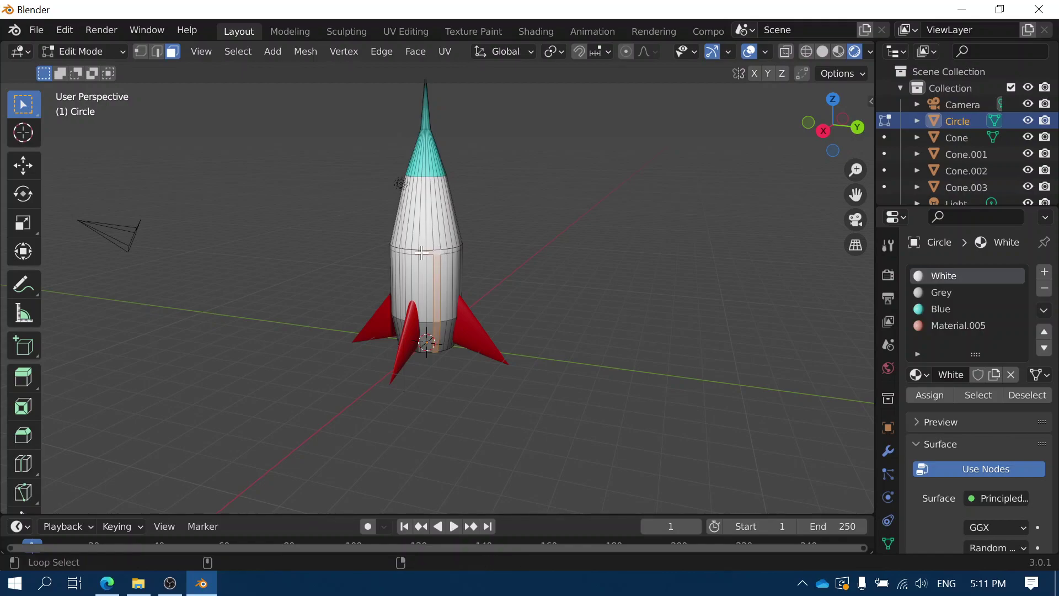
left_click(453, 250, "alt")
middle_click_drag(453, 250, 155, 318)
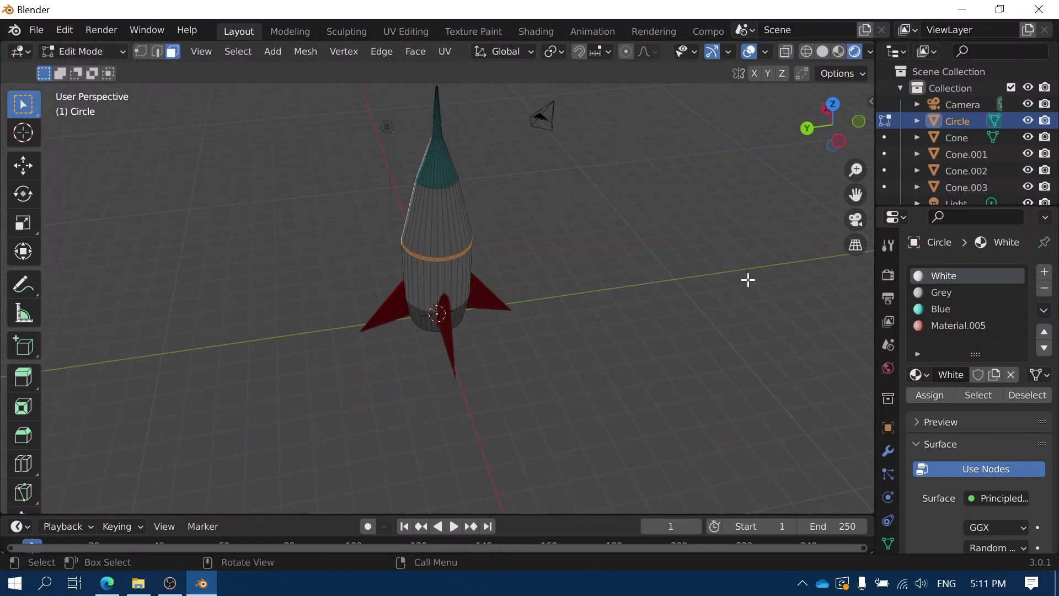
- Add a new material slot with a new material to the rocket body and name it Black
left_click(1043, 273)
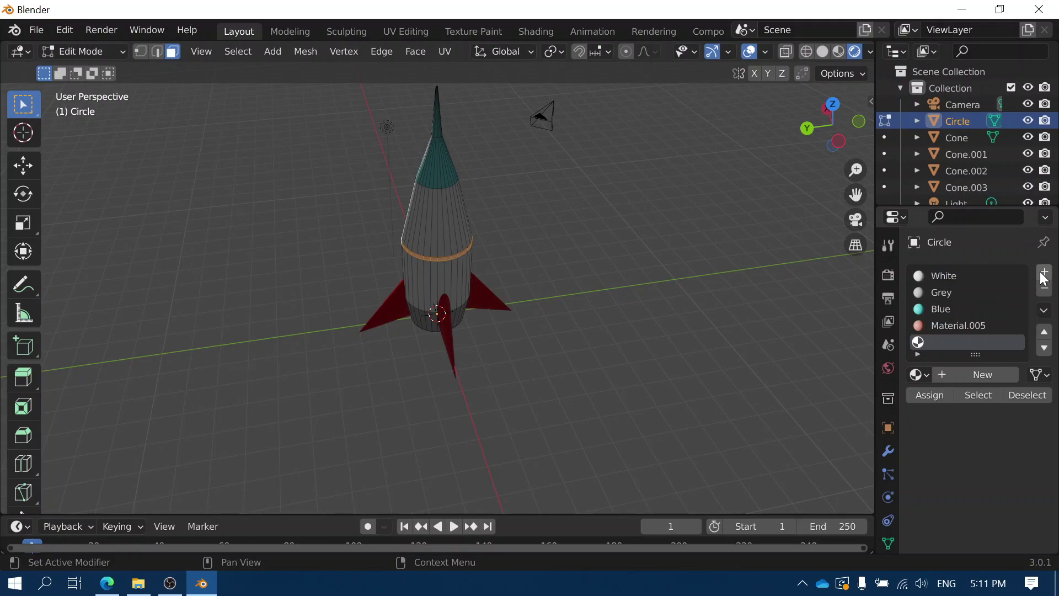
left_click(975, 368)
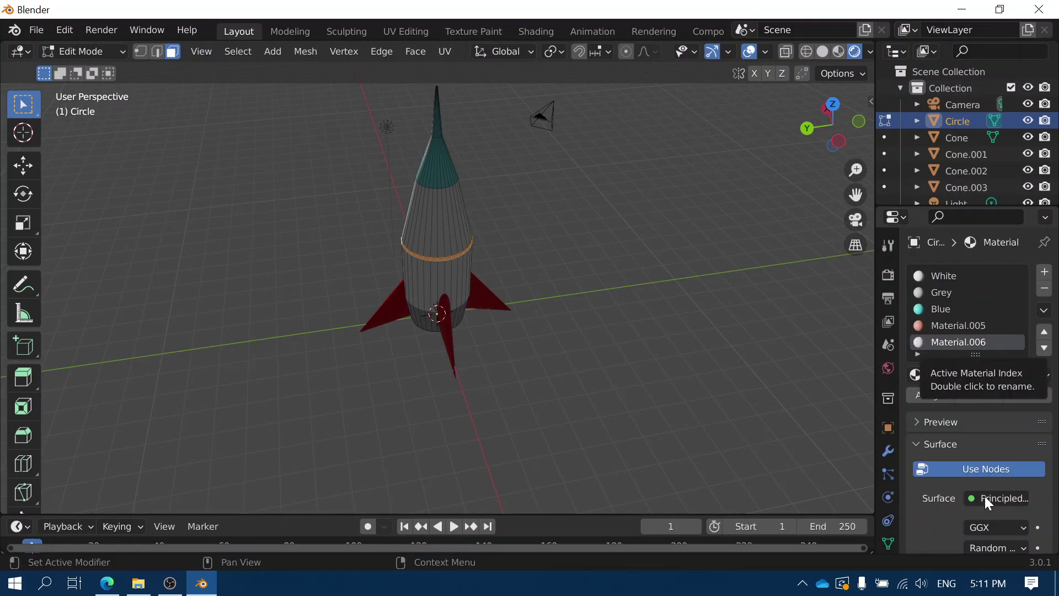
scroll(985, 496, "down", 3)
double_click(954, 275)
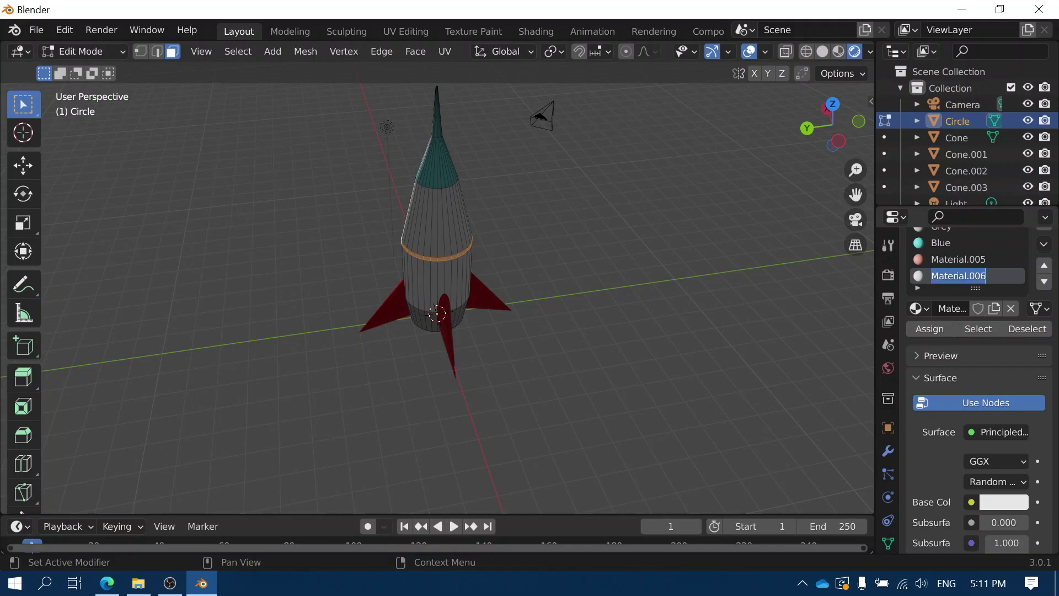
type("Black")
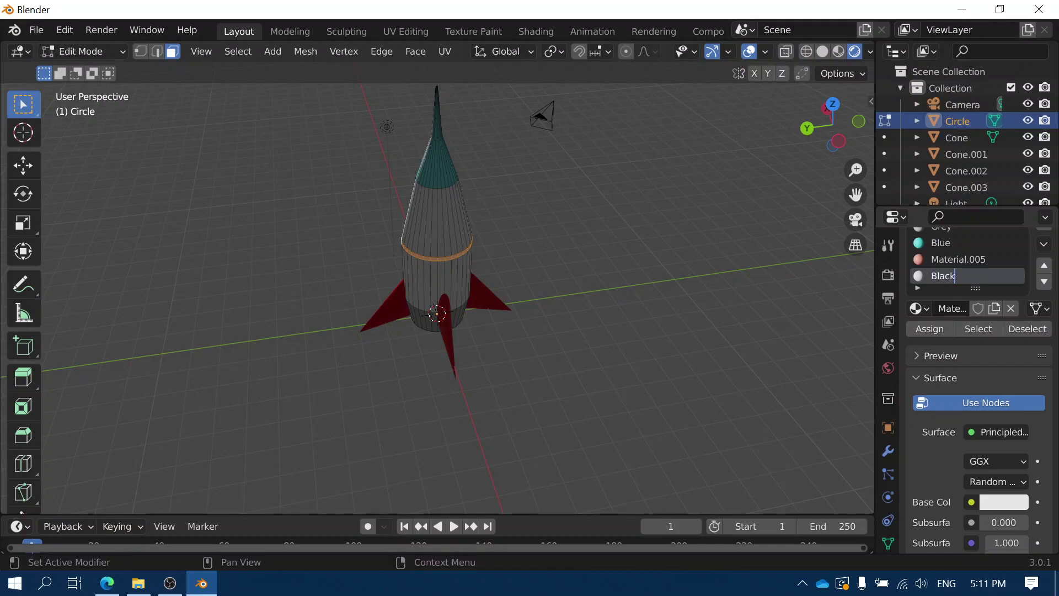
key("Return")
- Set the Black material's base color to black, assign it to the selected ring, and check the band in Object Mode
left_click(996, 505)
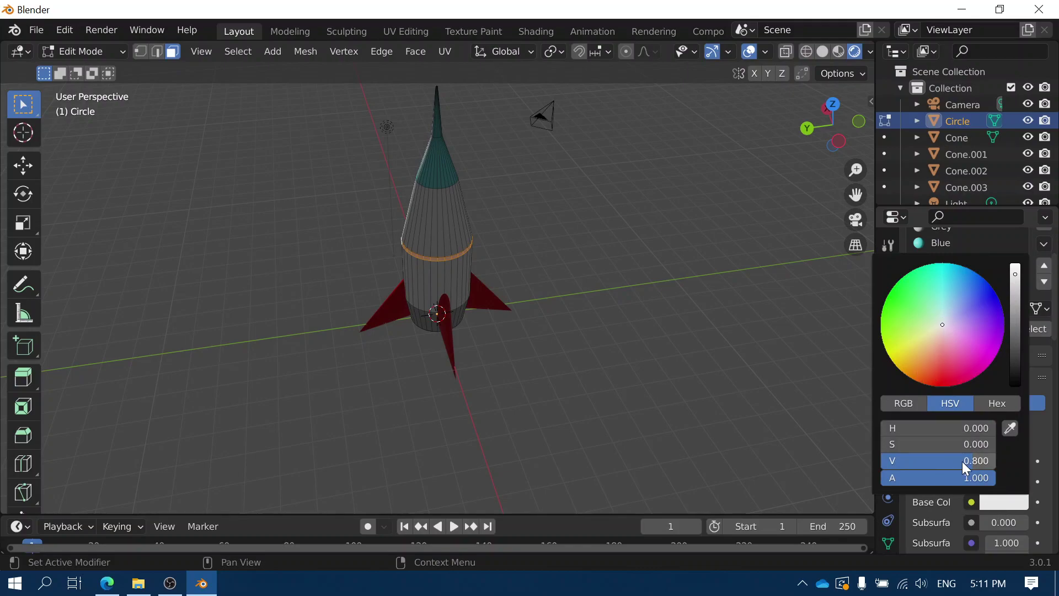
left_click_drag(965, 468, 894, 468)
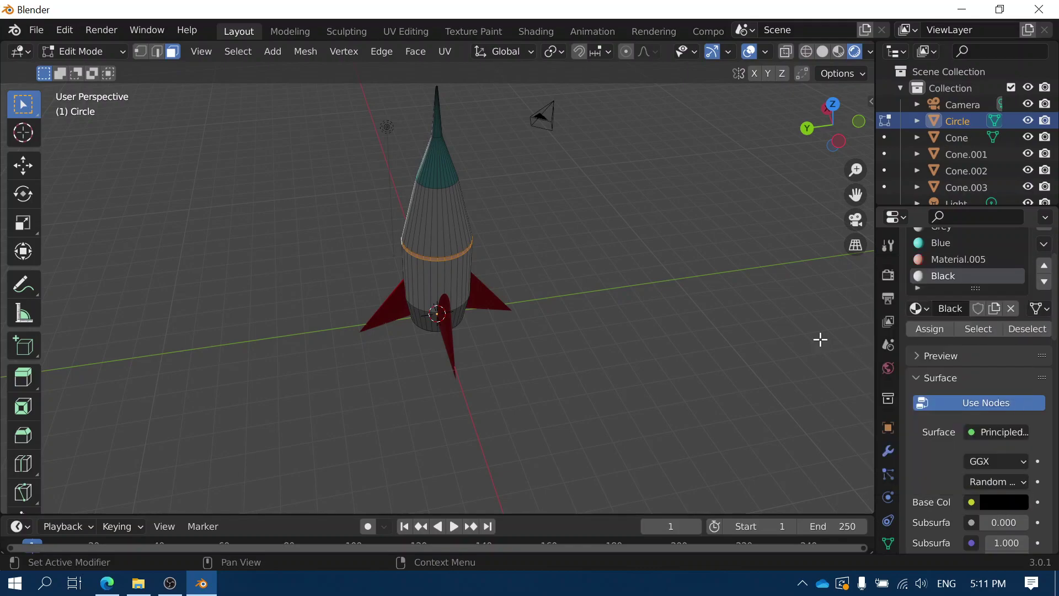
left_click(926, 330)
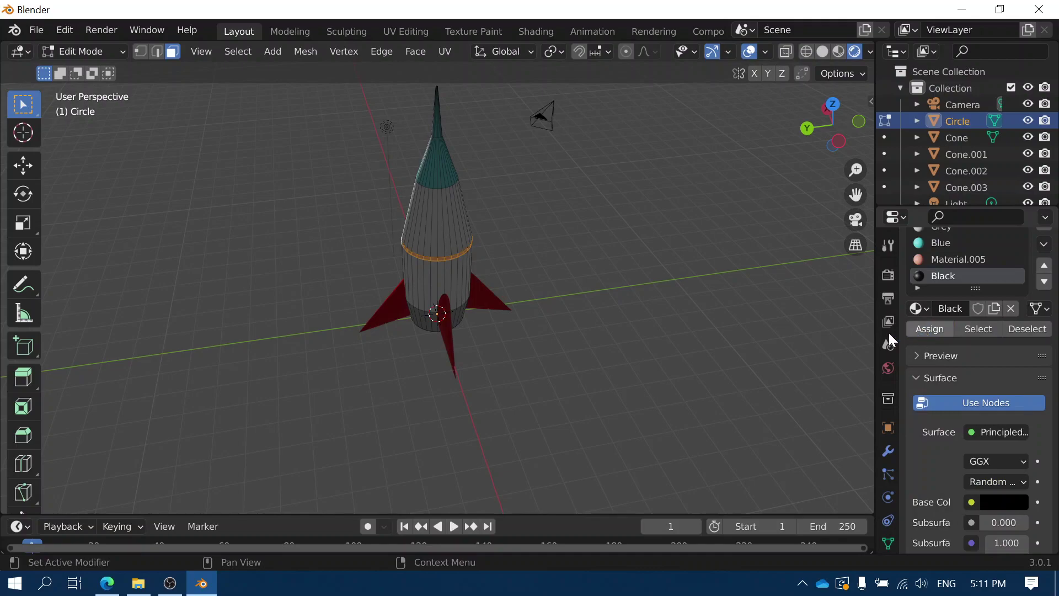
key("Tab")
middle_click_drag(560, 366, 633, 316)
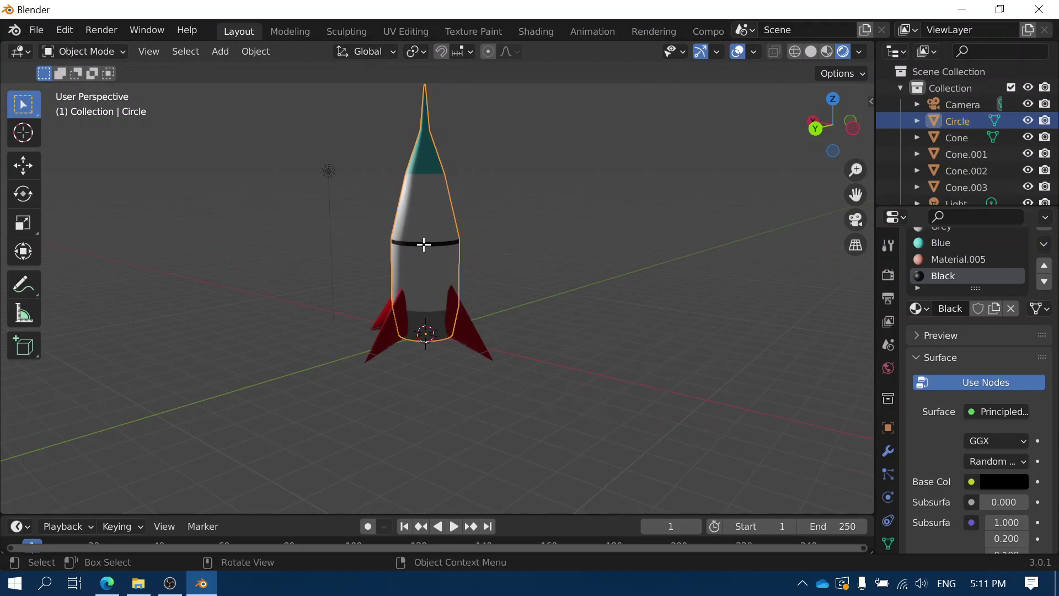
- Move the black ring of faces partway up the rocket body along the Z axis and return to Object Mode
key("Tab")
key("g")
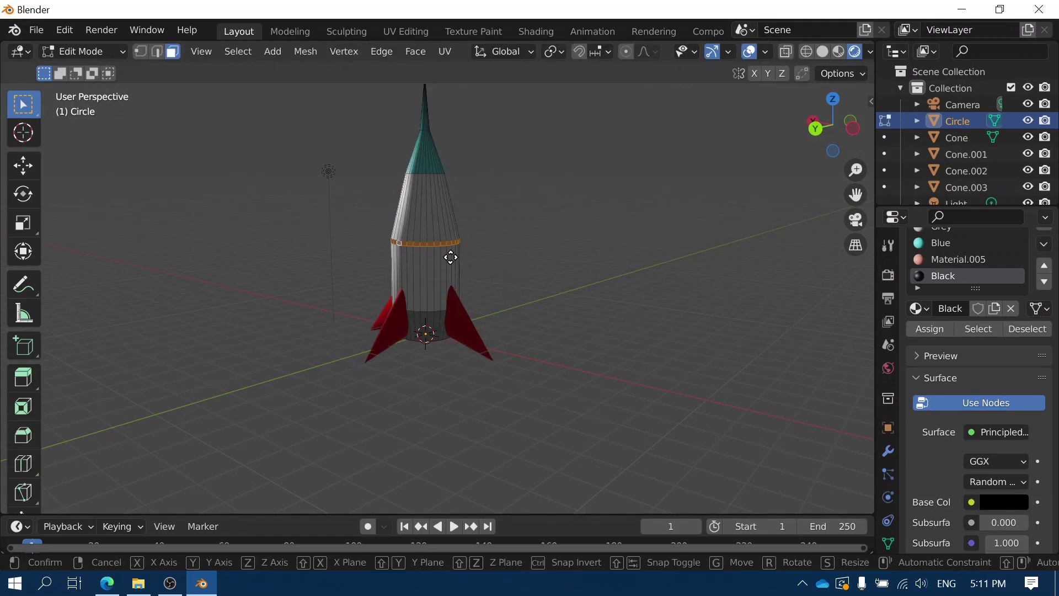
key("z")
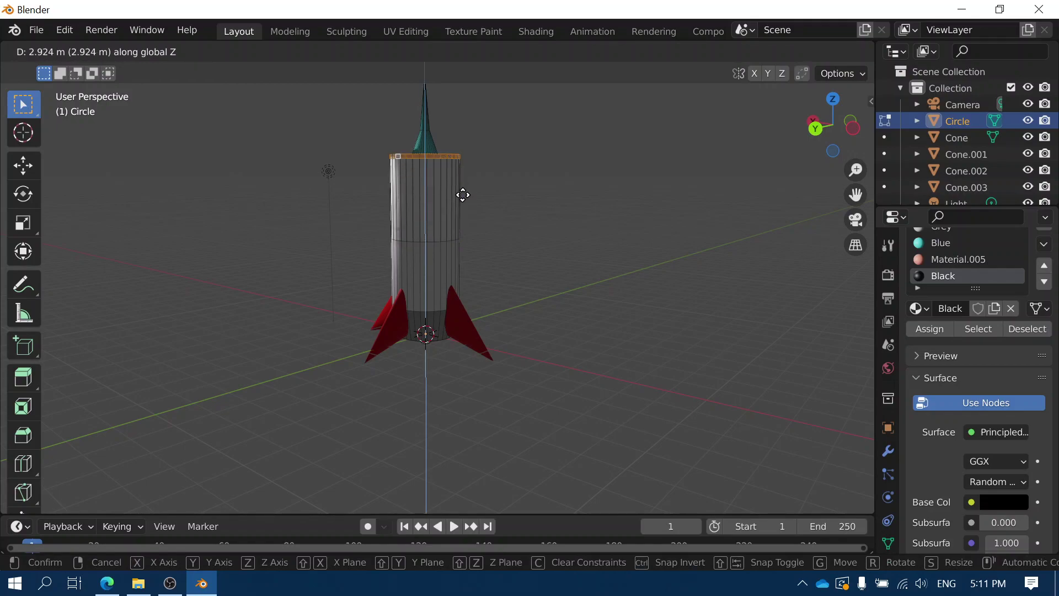
left_click(460, 235)
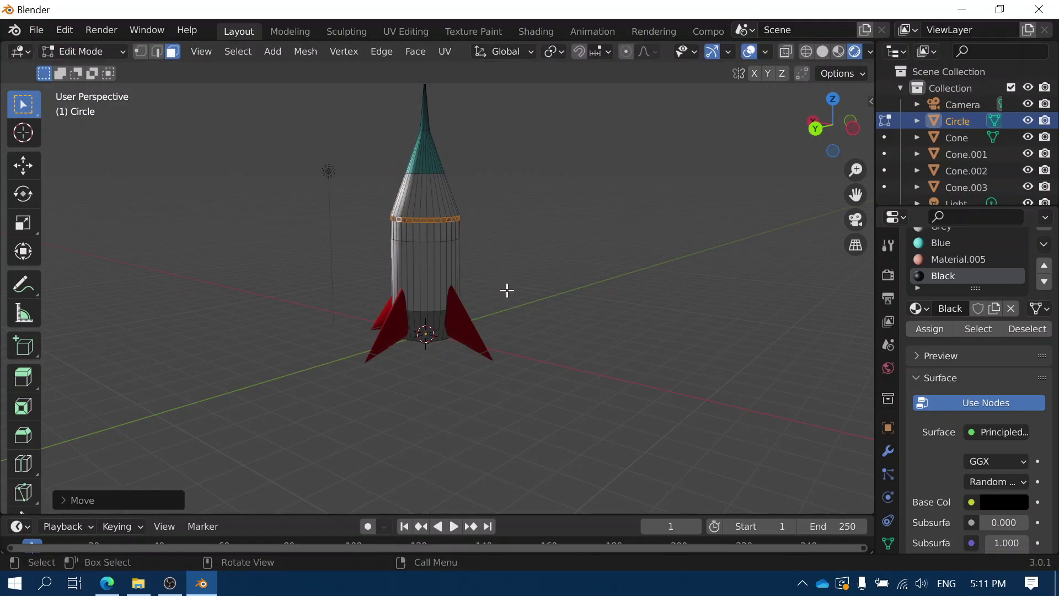
key("Tab")
middle_click_drag(475, 323, 515, 312)
scroll(512, 309, "down", 3)
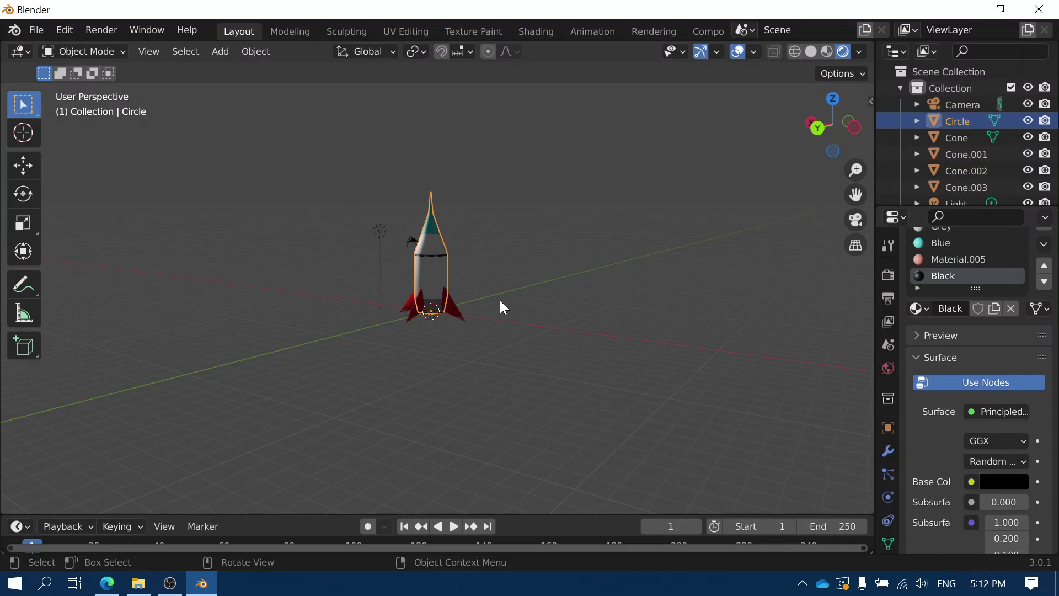
left_click(170, 583)
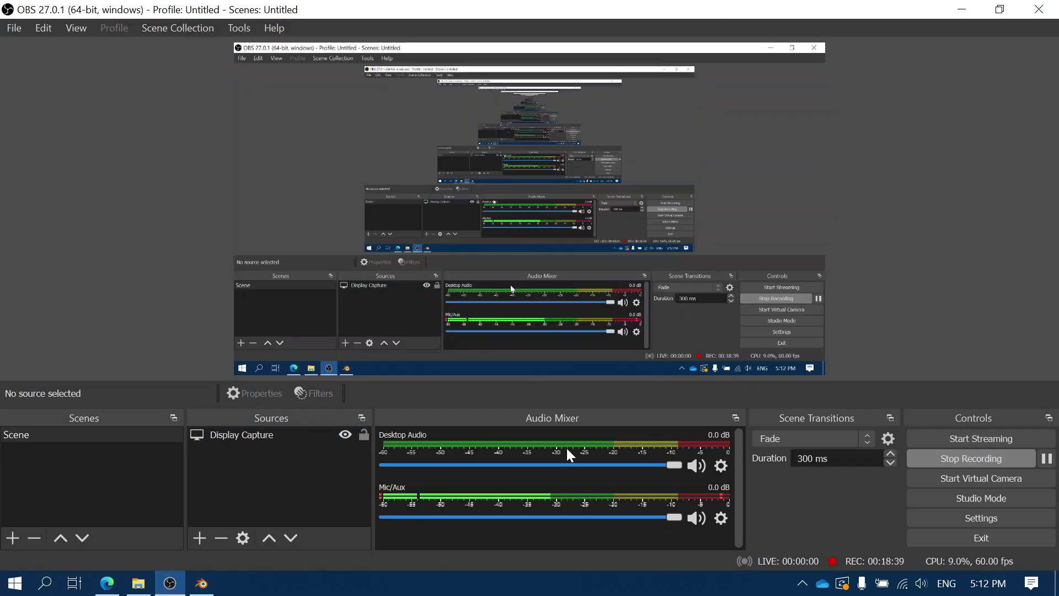